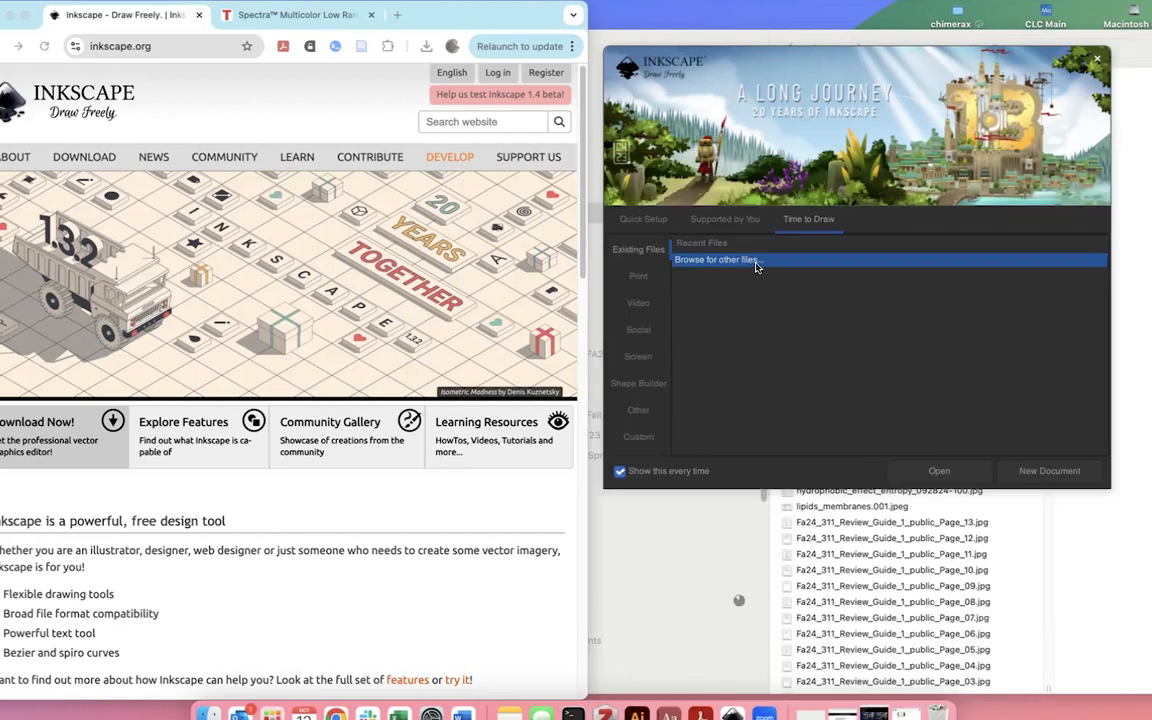
- Create a new blank document from the welcome window and bring its page into view
{"action": "left_click", "coordinate": [745, 61]}
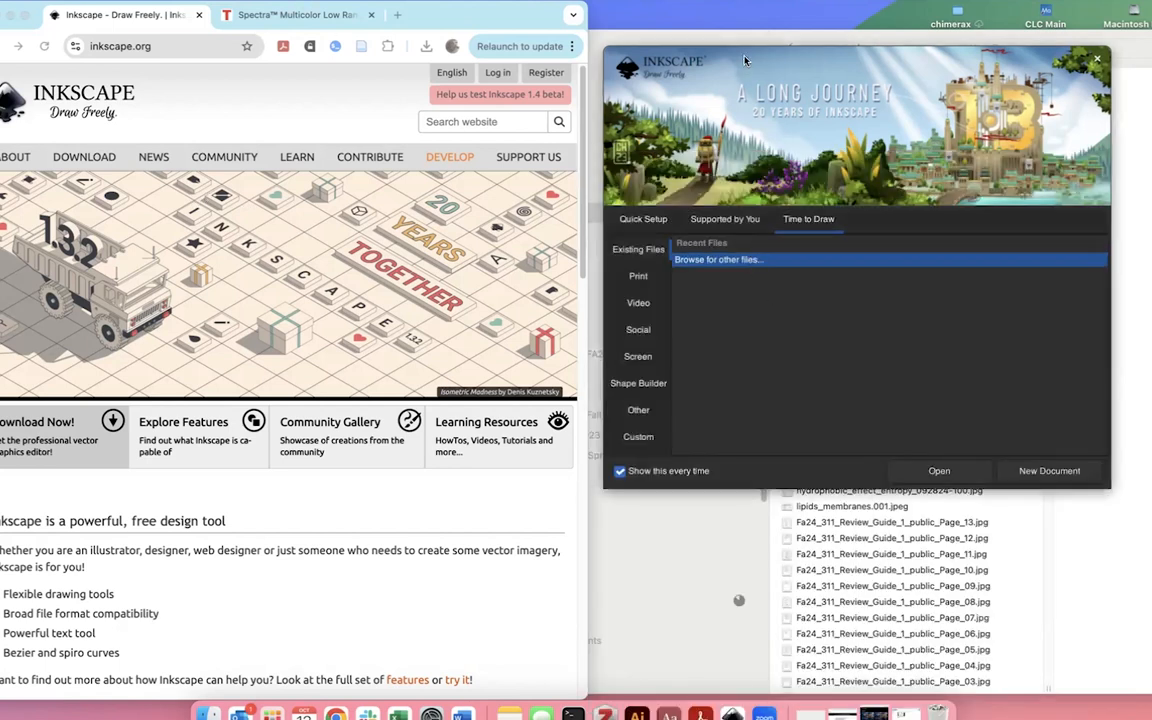
{"action": "left_click", "coordinate": [1035, 476]}
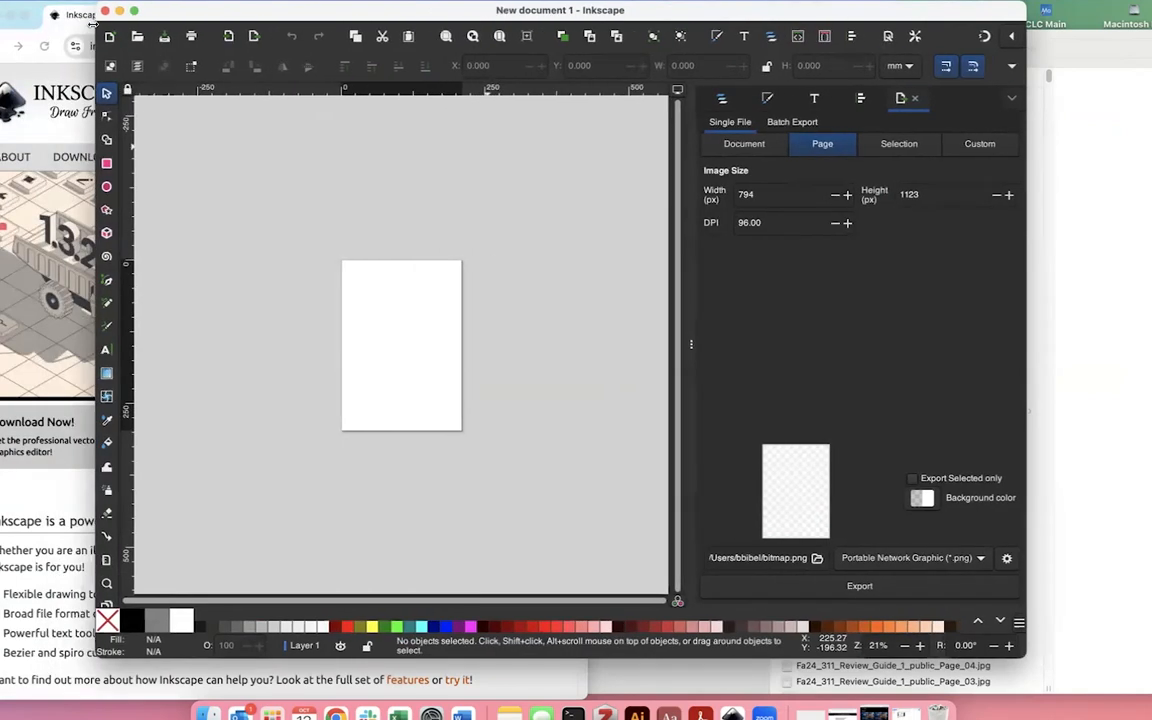
{"action": "scroll", "coordinate": [334, 258], "scroll_direction": "up", "scroll_amount": 3}
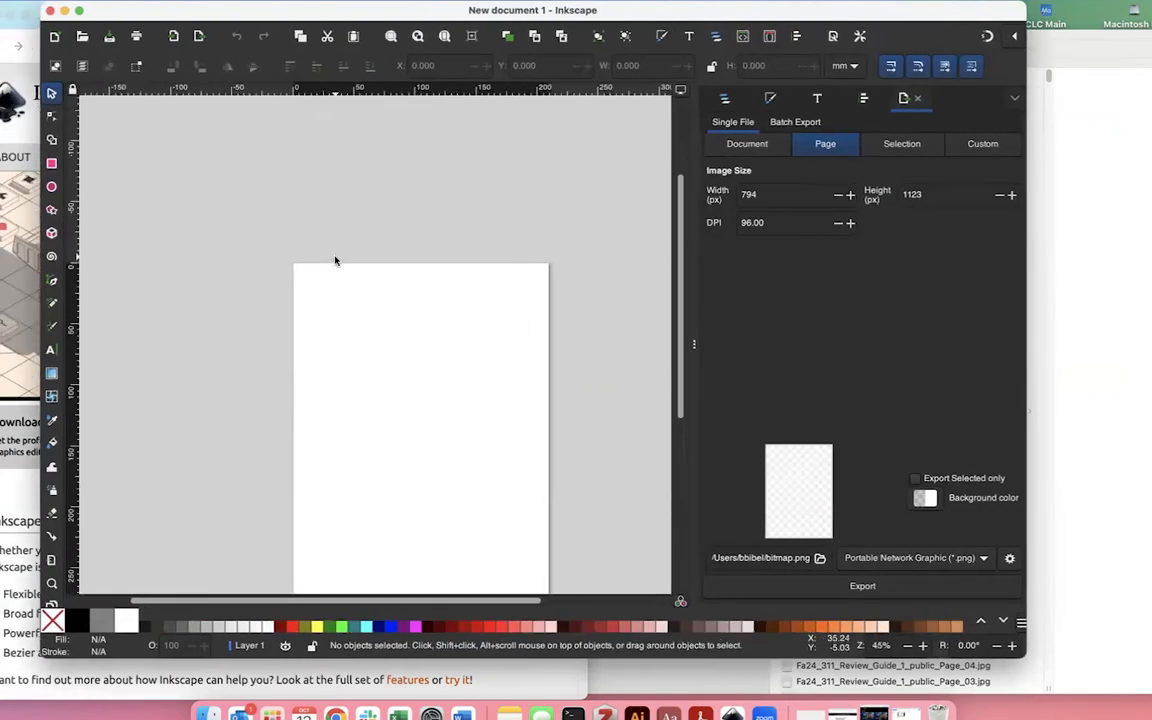
{"action": "scroll", "coordinate": [335, 261], "scroll_direction": "up", "scroll_amount": 2}
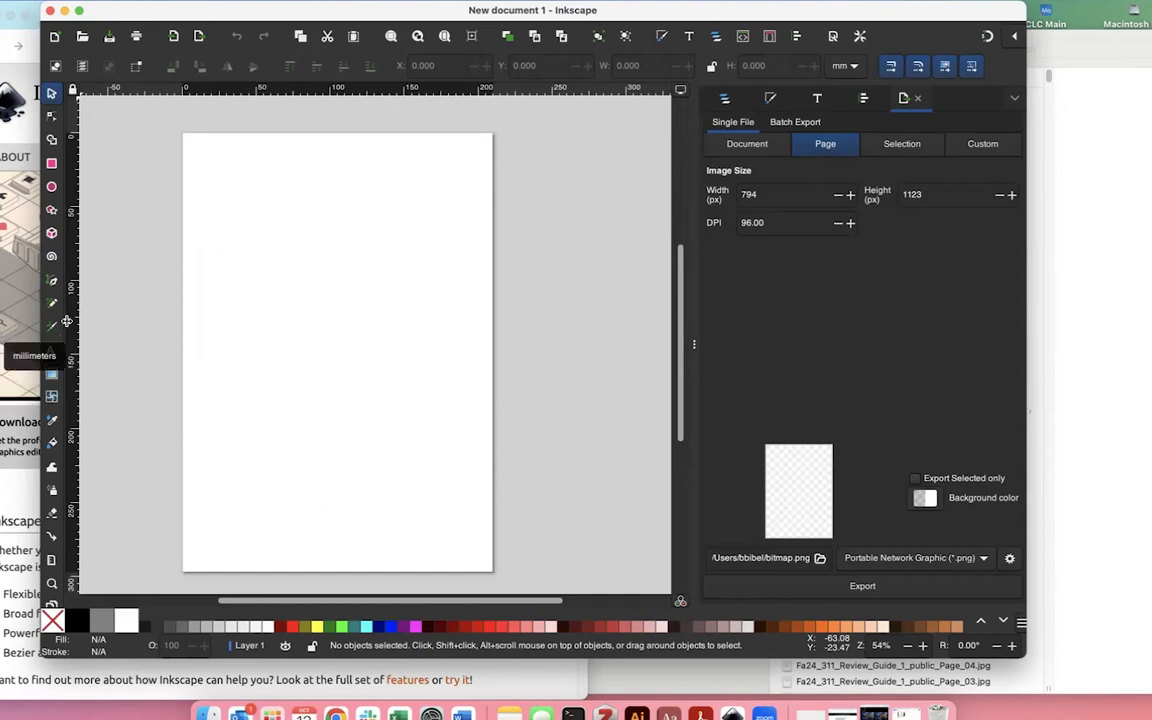
- Import mdh_gel.jpg from the graphx folder as an embedded image and place it centrally in the upper half of the page
{"action": "left_click", "coordinate": [1077, 198]}
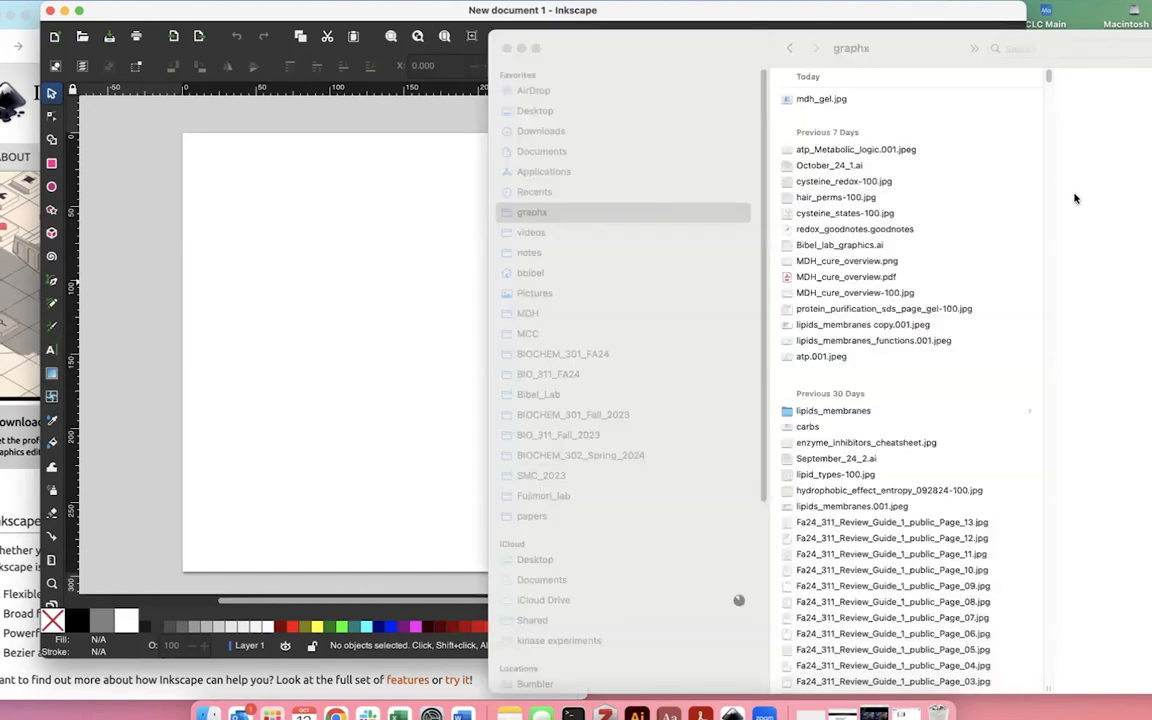
{"action": "left_click_drag", "start_coordinate": [813, 101], "coordinate": [420, 262]}
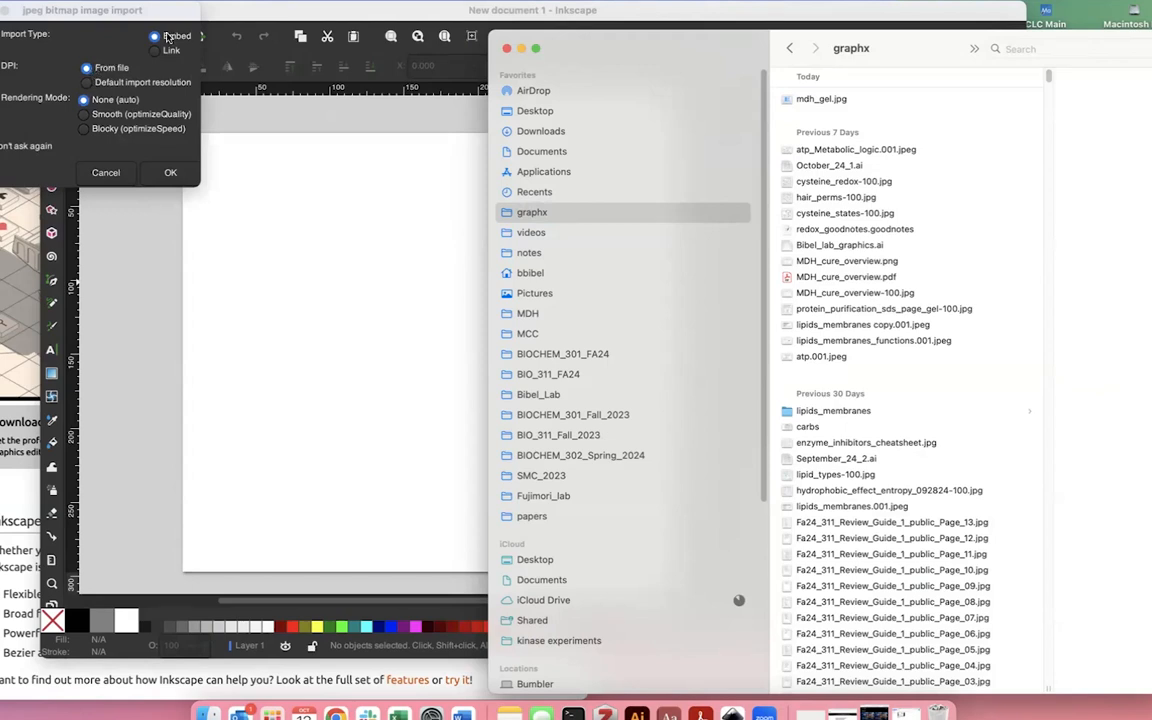
{"action": "left_click", "coordinate": [168, 174]}
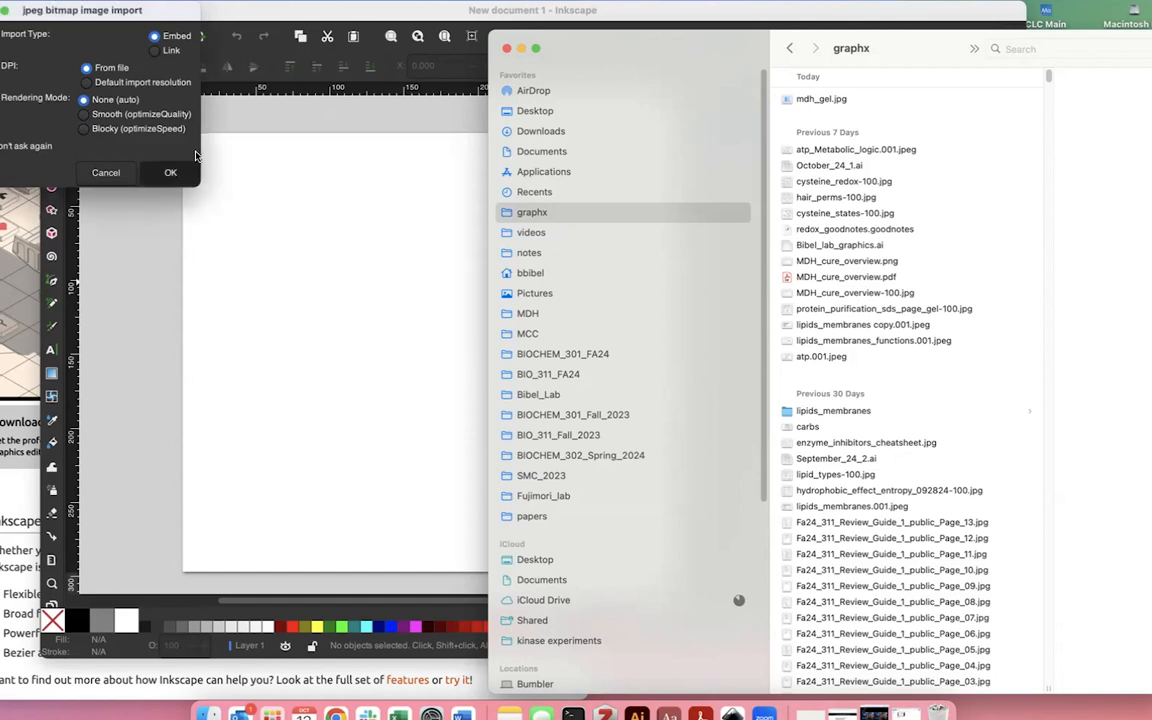
{"action": "left_click_drag", "start_coordinate": [401, 332], "coordinate": [361, 280]}
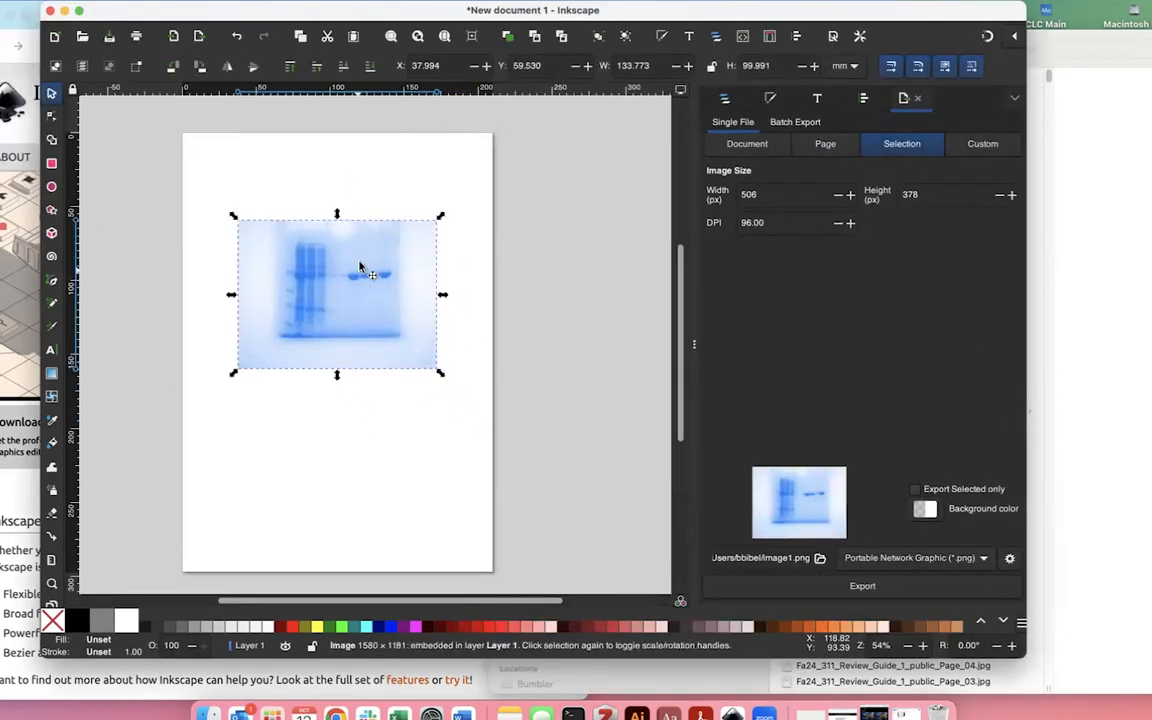
{"action": "left_click", "coordinate": [367, 200]}
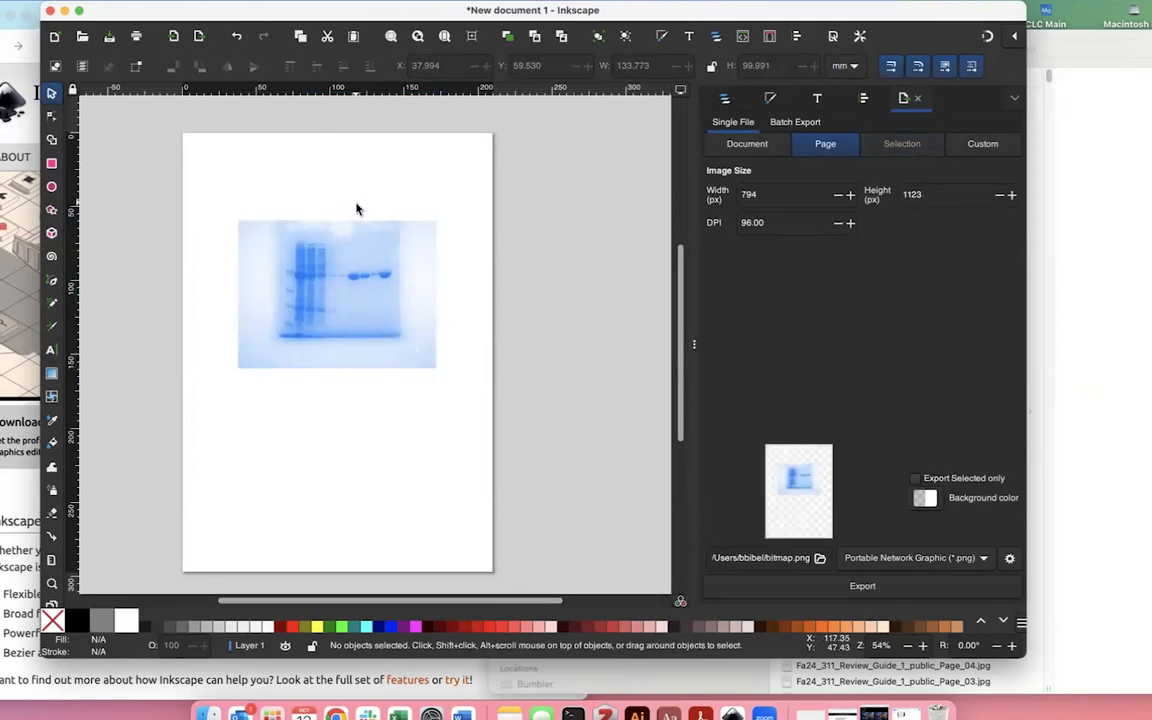
- Draw a rectangle about 96 × 86 mm around the gel area of the image, with no fill and a black stroke
{"action": "left_click", "coordinate": [51, 165]}
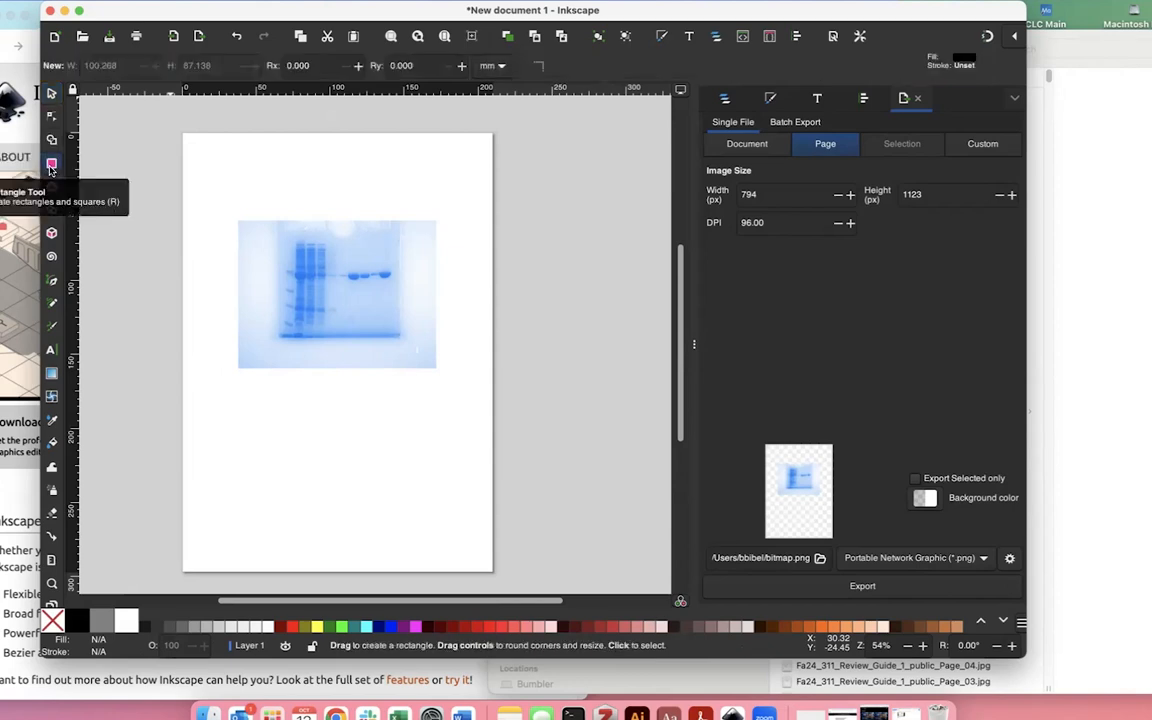
{"action": "left_click", "coordinate": [55, 621]}
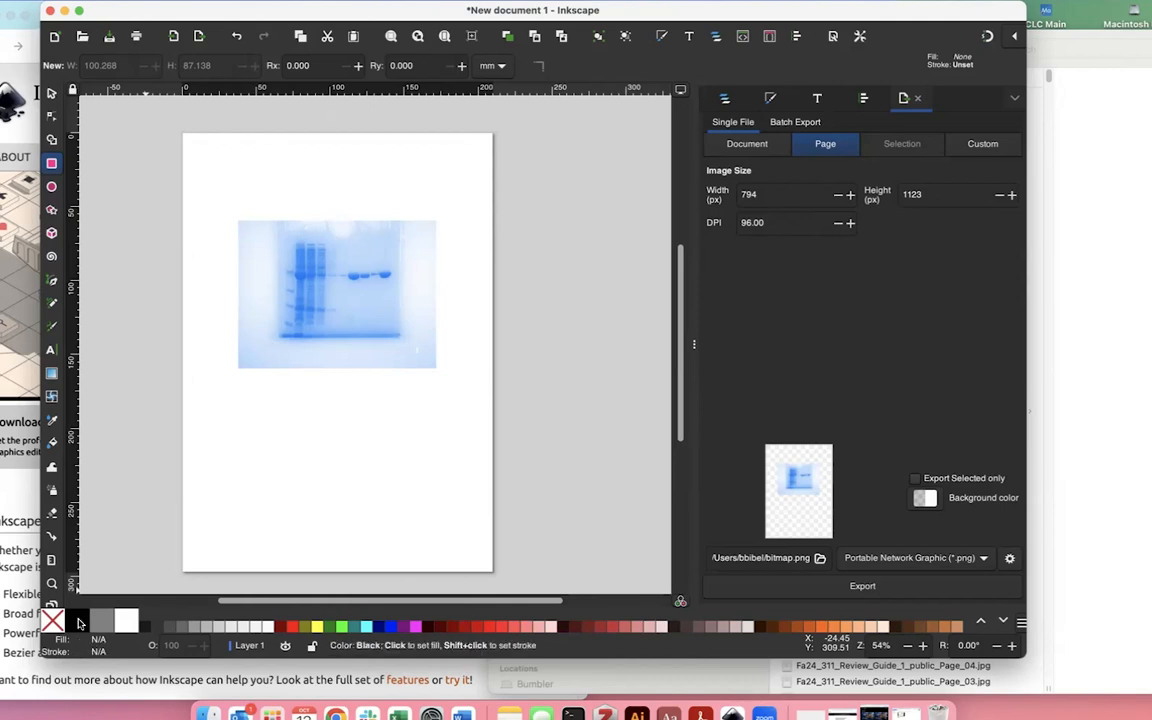
{"action": "left_click", "coordinate": [80, 621], "text": "shift"}
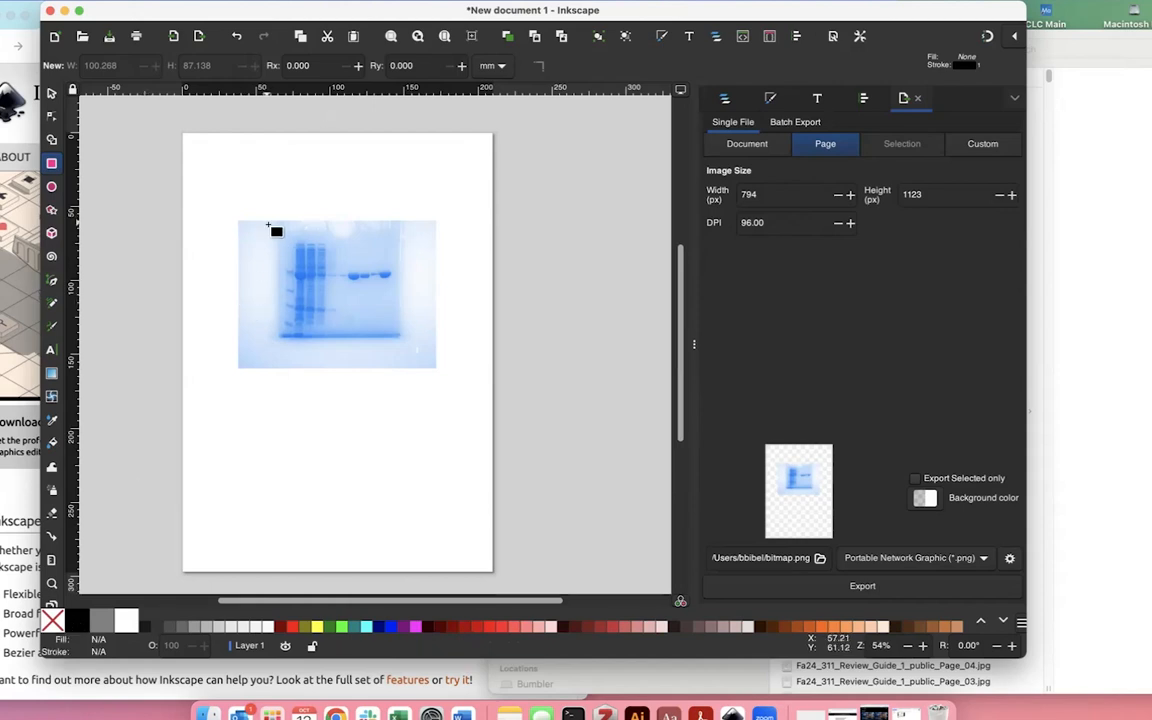
{"action": "left_click_drag", "start_coordinate": [265, 217], "coordinate": [406, 345]}
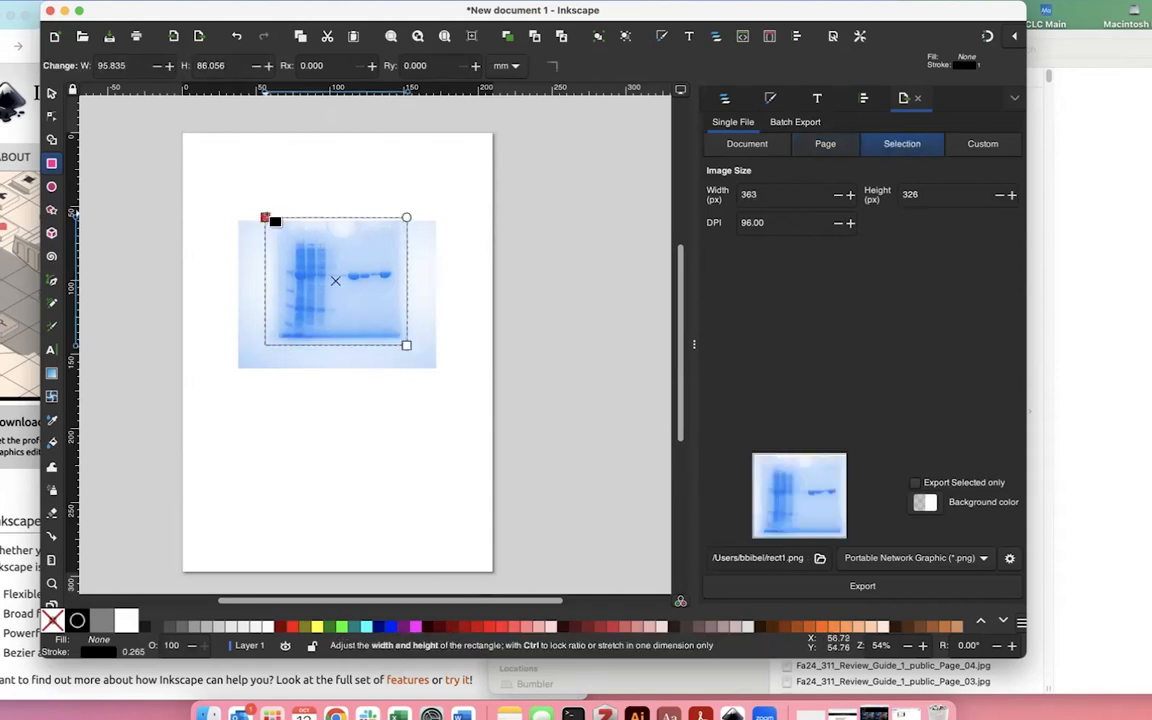
- Shrink the rectangle to about 89 × 83 mm so that it fits closer to the gel's edges
{"action": "left_click", "coordinate": [52, 94]}
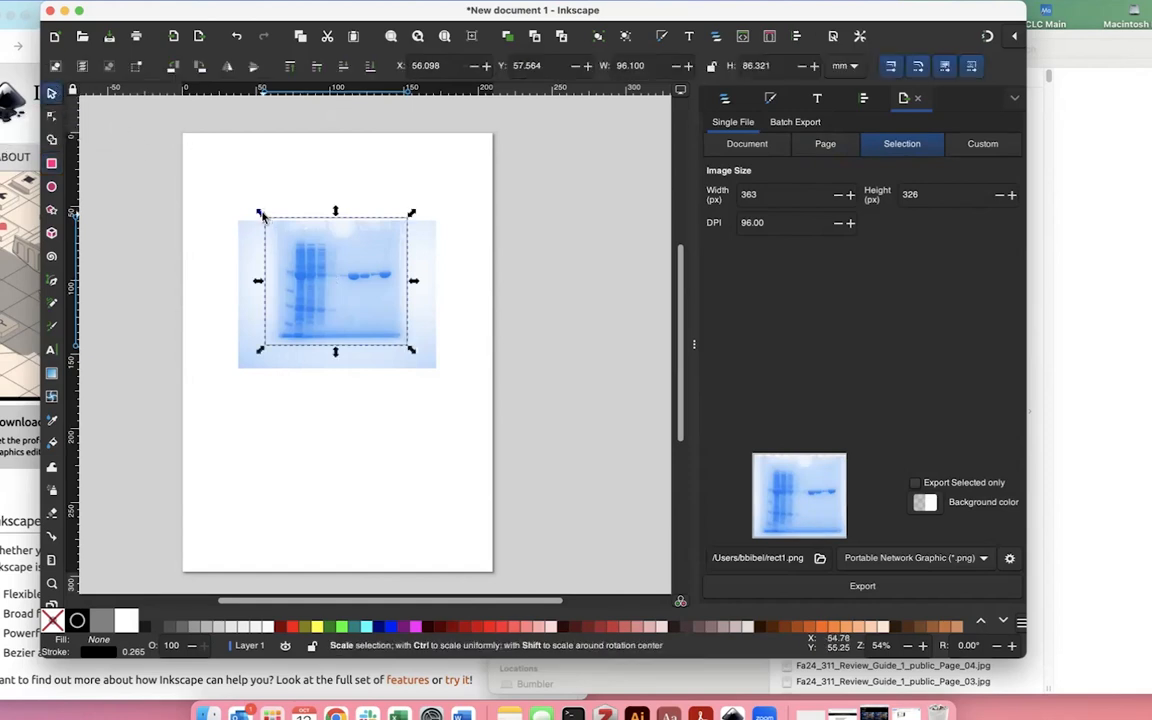
{"action": "left_click_drag", "start_coordinate": [262, 216], "coordinate": [270, 221]}
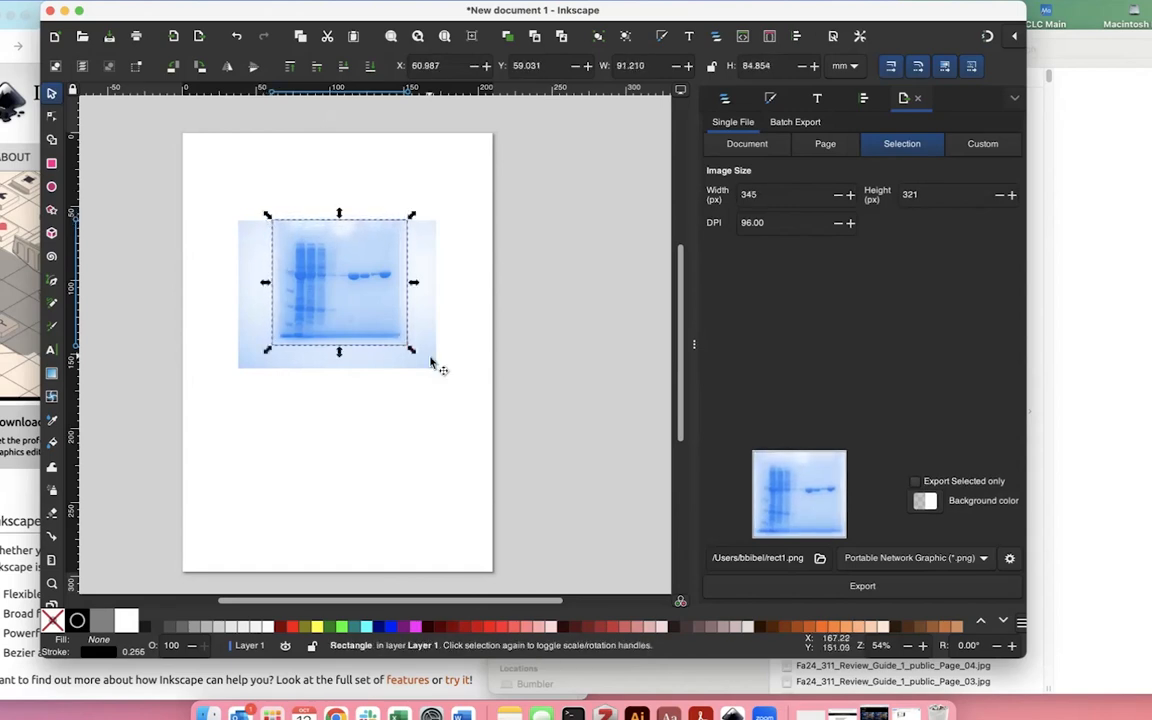
{"action": "mouse_move", "coordinate": [411, 352]}
{"action": "left_mouse_down"}
{"action": "mouse_move", "coordinate": [378, 345]}
{"action": "mouse_move", "coordinate": [419, 342]}
{"action": "mouse_move", "coordinate": [411, 334]}
{"action": "mouse_move", "coordinate": [409, 350]}
{"action": "left_mouse_up"}
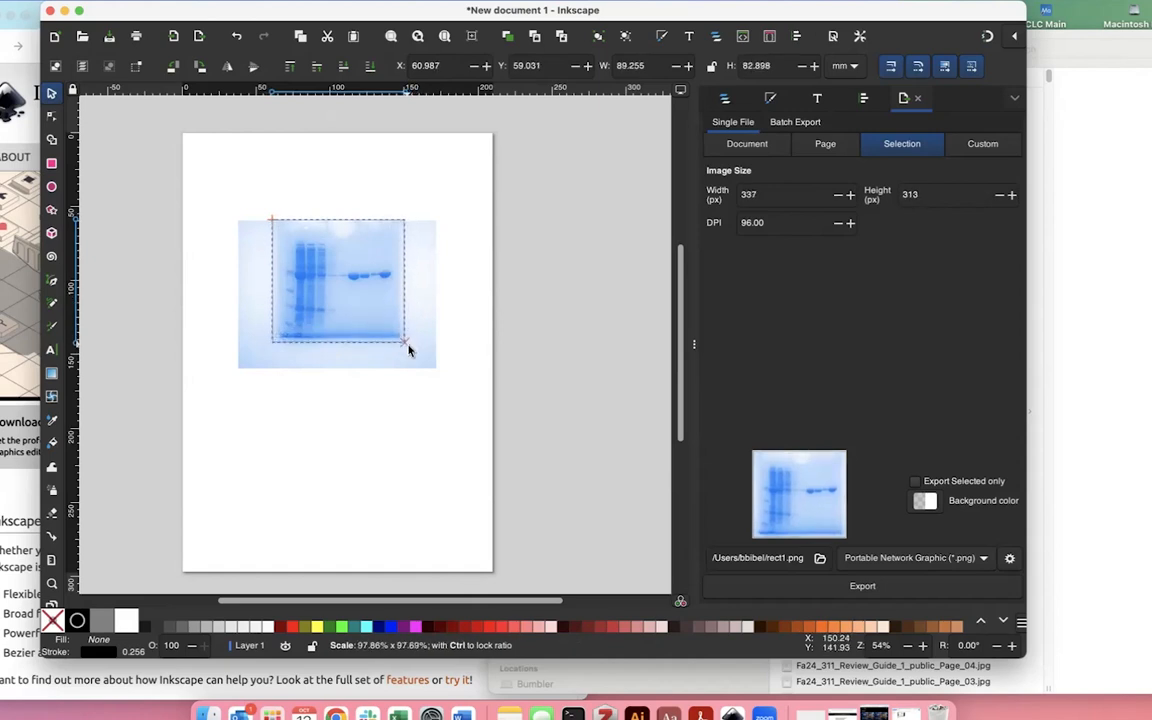
{"action": "mouse_move", "coordinate": [409, 350]}
{"action": "left_mouse_down"}
{"action": "mouse_move", "coordinate": [494, 393]}
{"action": "mouse_move", "coordinate": [422, 351]}
{"action": "left_mouse_up"}
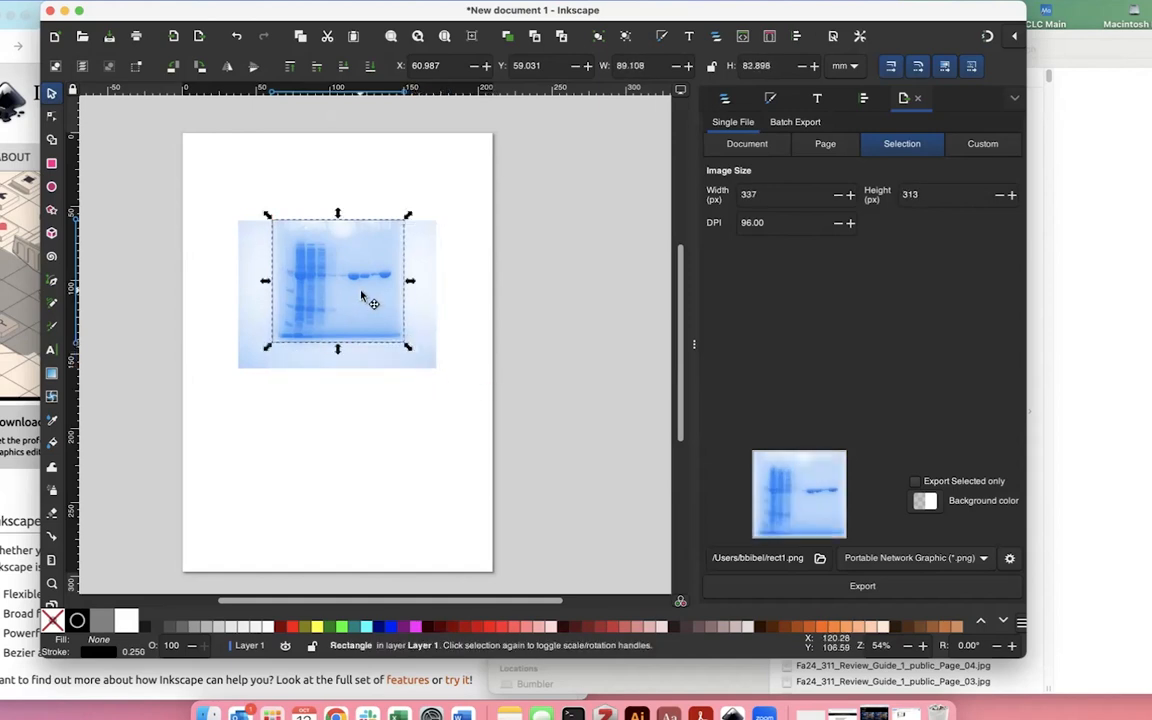
{"action": "left_click_drag", "start_coordinate": [362, 294], "coordinate": [365, 297]}
- Try scaling down the gel image from its side and corner, and undo the scaling
{"action": "left_click", "coordinate": [459, 295]}
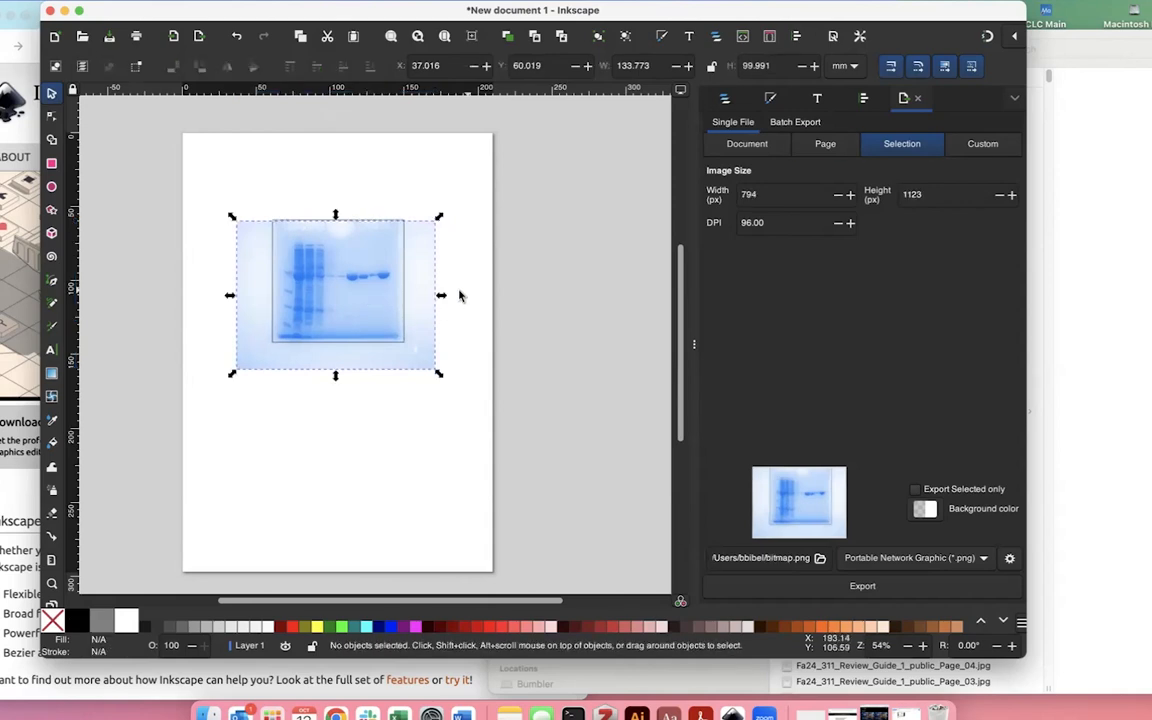
{"action": "left_click", "coordinate": [432, 296]}
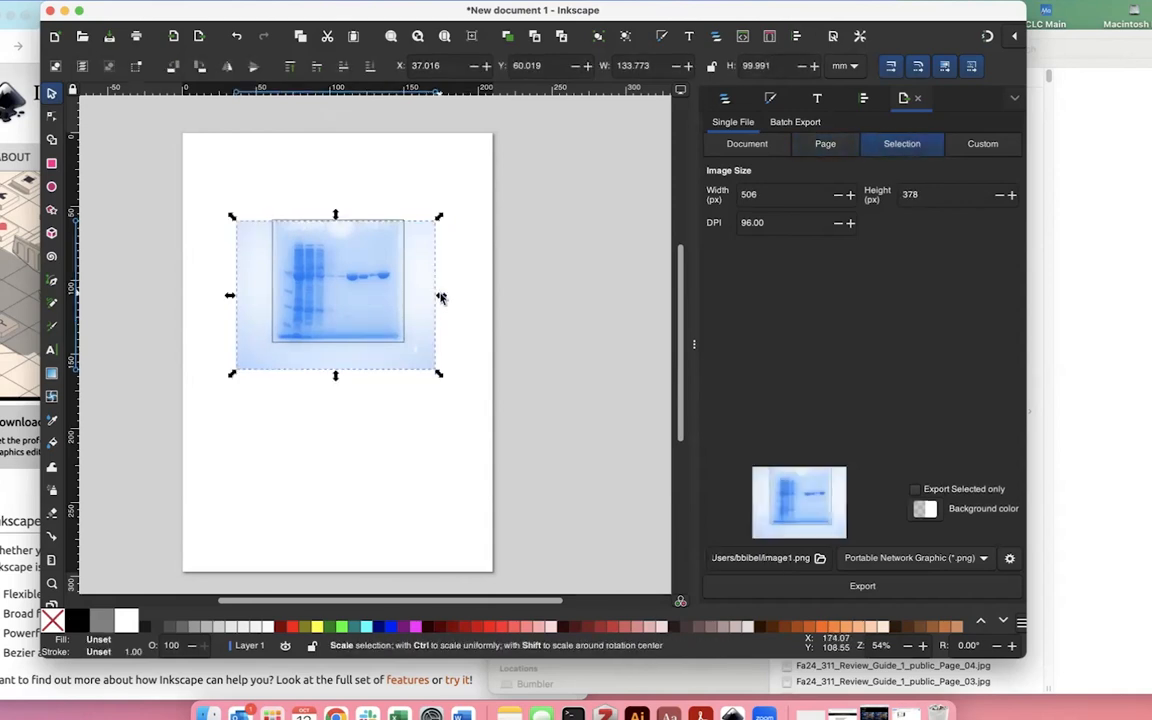
{"action": "mouse_move", "coordinate": [441, 297]}
{"action": "left_mouse_down"}
{"action": "mouse_move", "coordinate": [389, 296]}
{"action": "mouse_move", "coordinate": [437, 297]}
{"action": "left_mouse_up"}
{"action": "left_click_drag", "start_coordinate": [441, 374], "coordinate": [347, 343]}
{"action": "key", "text": "super+z"}
{"action": "key", "text": "super+z"}
{"action": "key", "text": "super+z"}
{"action": "key", "text": "super+z"}
- Enlarge the gel image to about 191 × 143 mm and refit the rectangle around the gel at about 124 × 113 mm
{"action": "left_click_drag", "start_coordinate": [440, 378], "coordinate": [538, 443]}
{"action": "mouse_move", "coordinate": [447, 383]}
{"action": "left_mouse_down"}
{"action": "mouse_move", "coordinate": [410, 371]}
{"action": "mouse_move", "coordinate": [448, 401]}
{"action": "left_mouse_up"}
{"action": "left_click", "coordinate": [392, 342]}
{"action": "left_click_drag", "start_coordinate": [262, 213], "coordinate": [247, 205]}
{"action": "left_click_drag", "start_coordinate": [448, 392], "coordinate": [440, 386]}
{"action": "left_click_drag", "start_coordinate": [342, 205], "coordinate": [344, 212]}
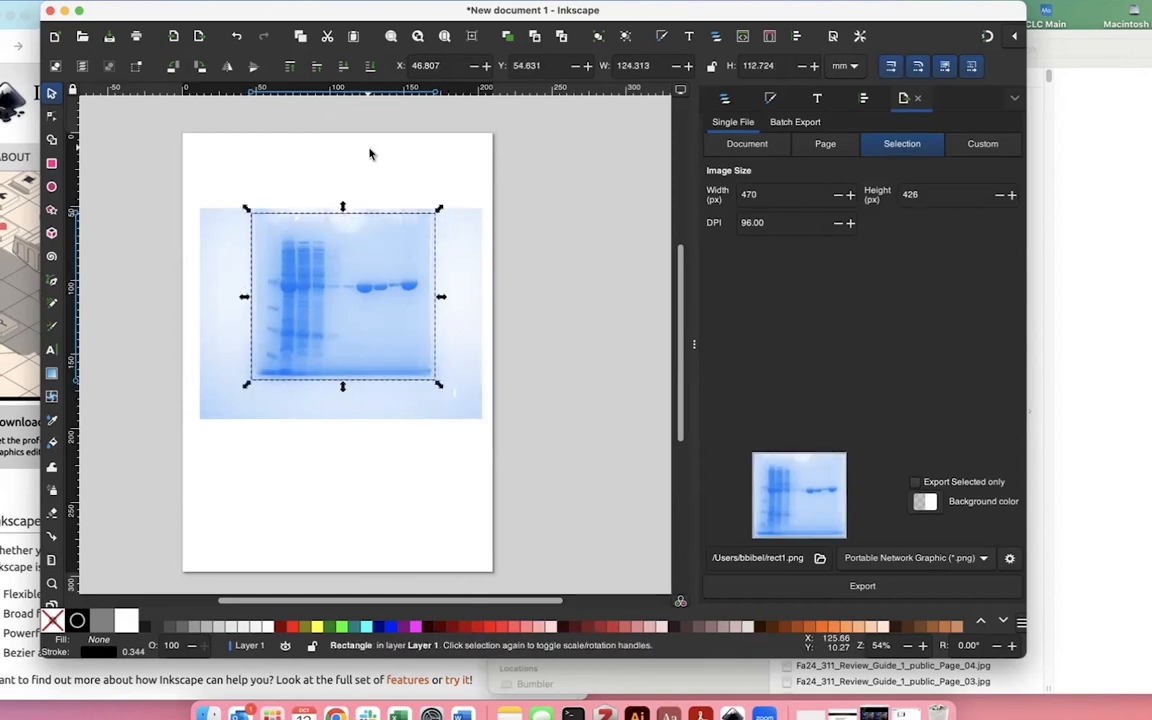
- Clip the gel image to the rectangle using Set Clip on both objects
{"action": "left_click", "coordinate": [275, 167]}
{"action": "left_click_drag", "start_coordinate": [275, 167], "coordinate": [459, 312]}
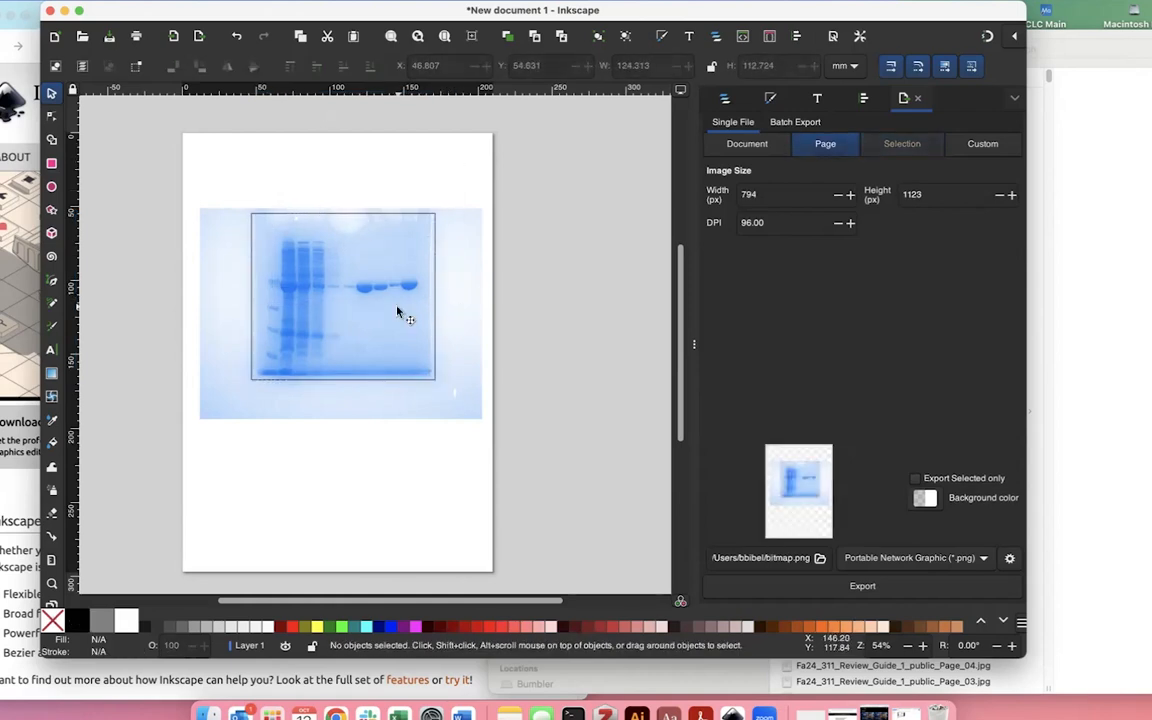
{"action": "left_click", "coordinate": [420, 305]}
{"action": "left_click", "coordinate": [436, 292], "text": "shift"}
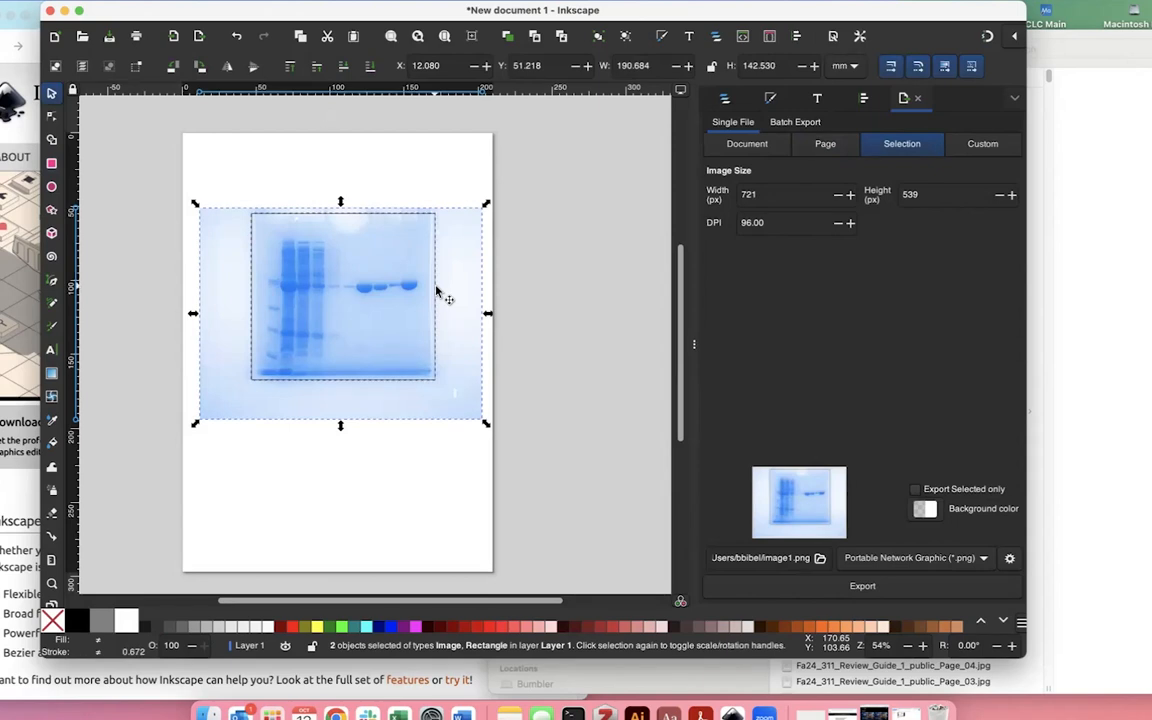
{"action": "right_click", "coordinate": [437, 292]}
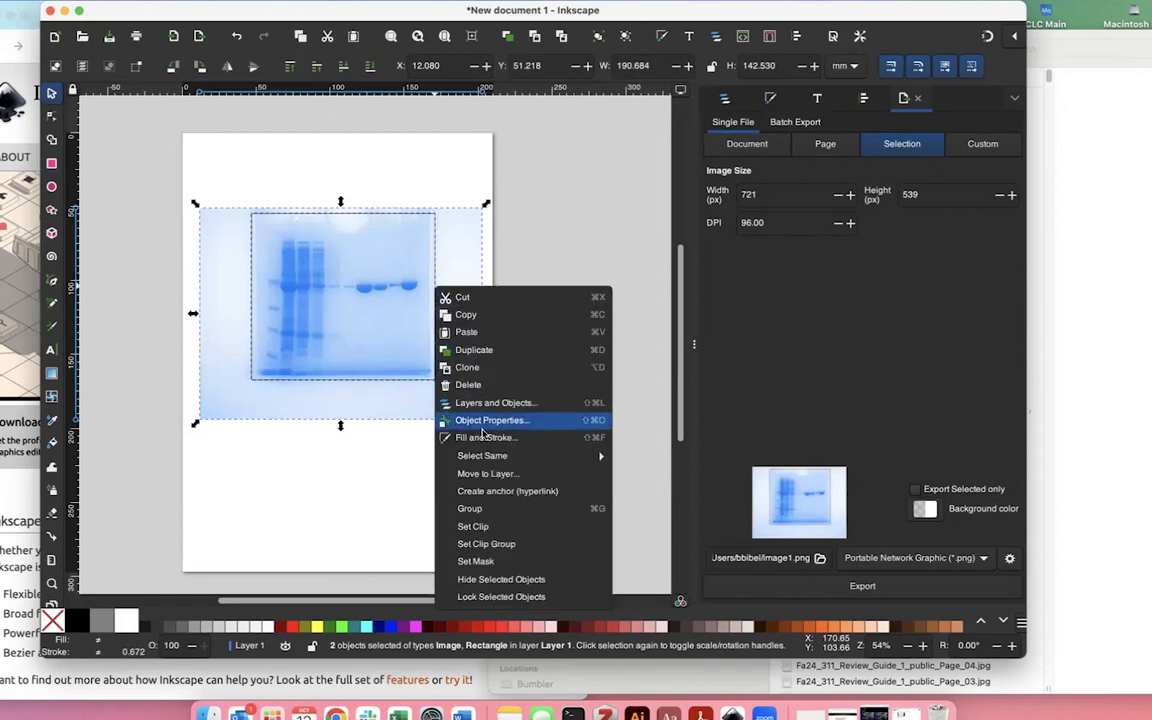
{"action": "left_click", "coordinate": [501, 528]}
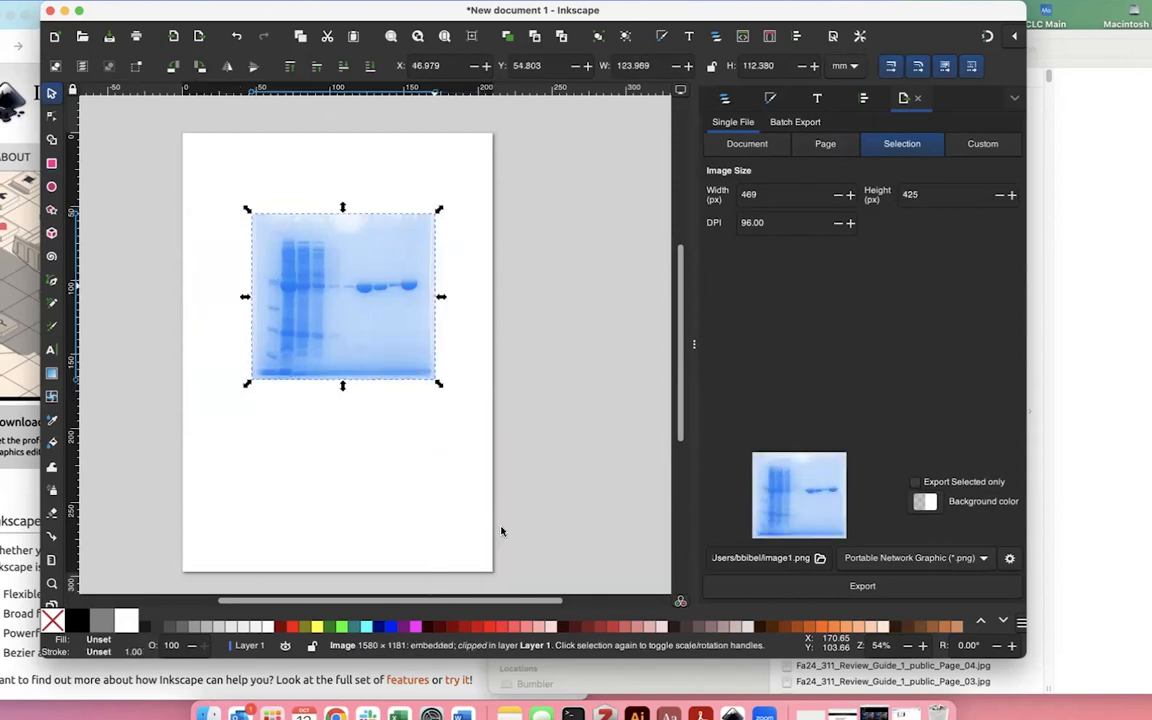
- Move the clipped gel image slightly down the page to about Y 57.7 mm and deselect it
{"action": "left_click", "coordinate": [421, 434]}
{"action": "mouse_move", "coordinate": [302, 285]}
{"action": "left_mouse_down"}
{"action": "mouse_move", "coordinate": [286, 344]}
{"action": "mouse_move", "coordinate": [313, 288]}
{"action": "mouse_move", "coordinate": [305, 282]}
{"action": "left_mouse_up"}
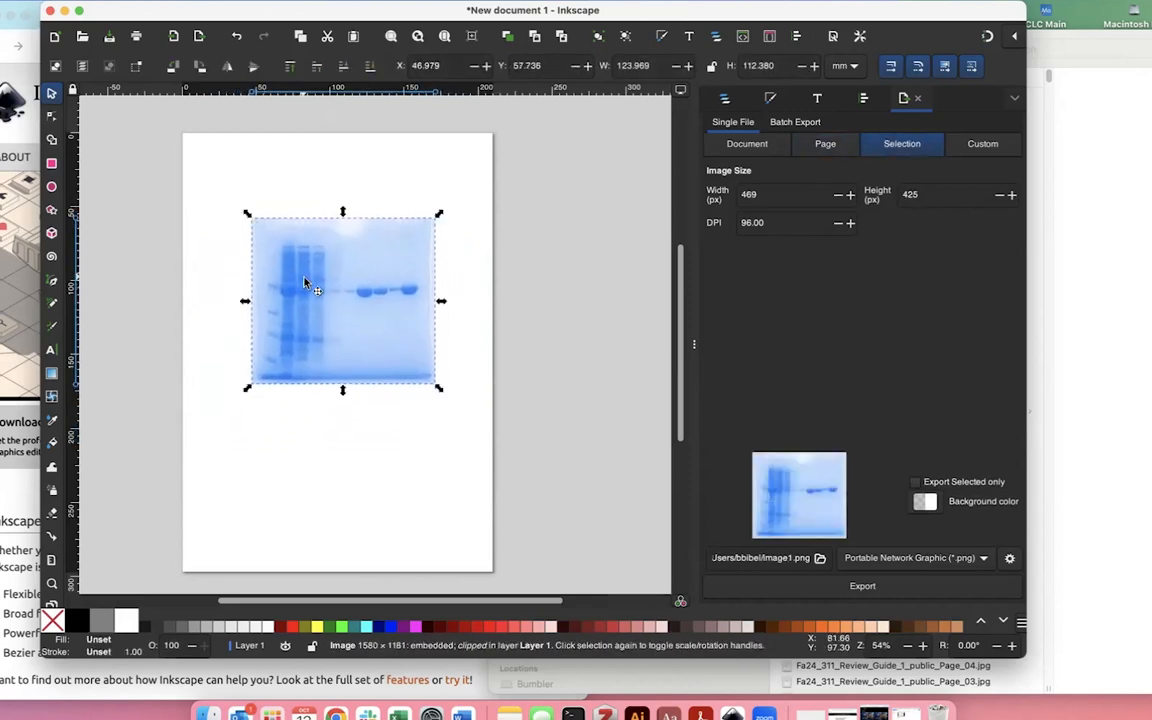
{"action": "left_click", "coordinate": [360, 169]}
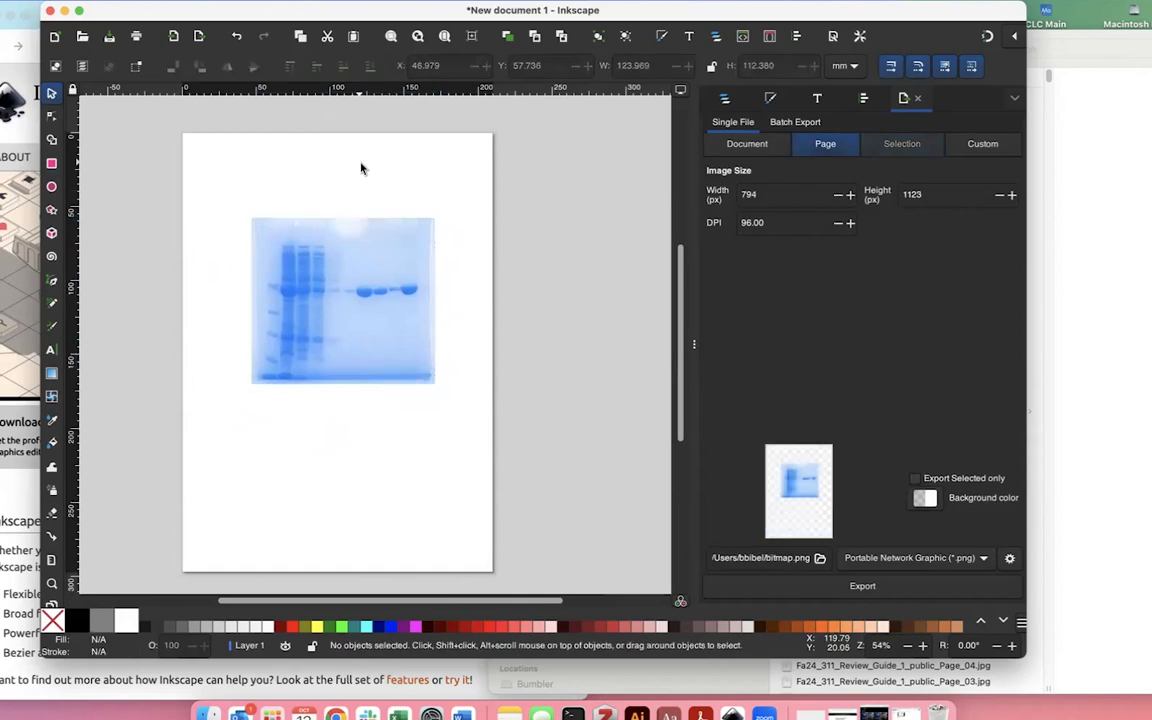
{"action": "left_click", "coordinate": [442, 260]}
{"action": "left_click", "coordinate": [456, 245]}
- Add the text label "L" above the gel's dark lanes near the ladder
{"action": "left_click", "coordinate": [53, 353]}
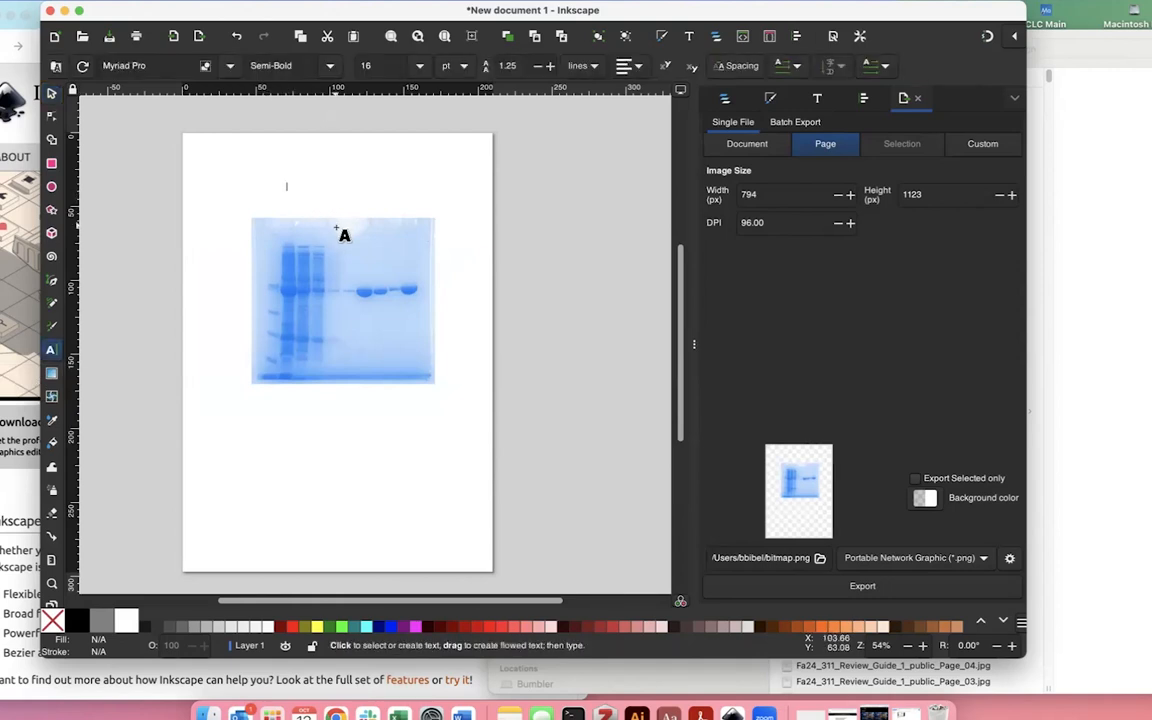
{"action": "left_click", "coordinate": [287, 190]}
{"action": "type", "text": "L"}
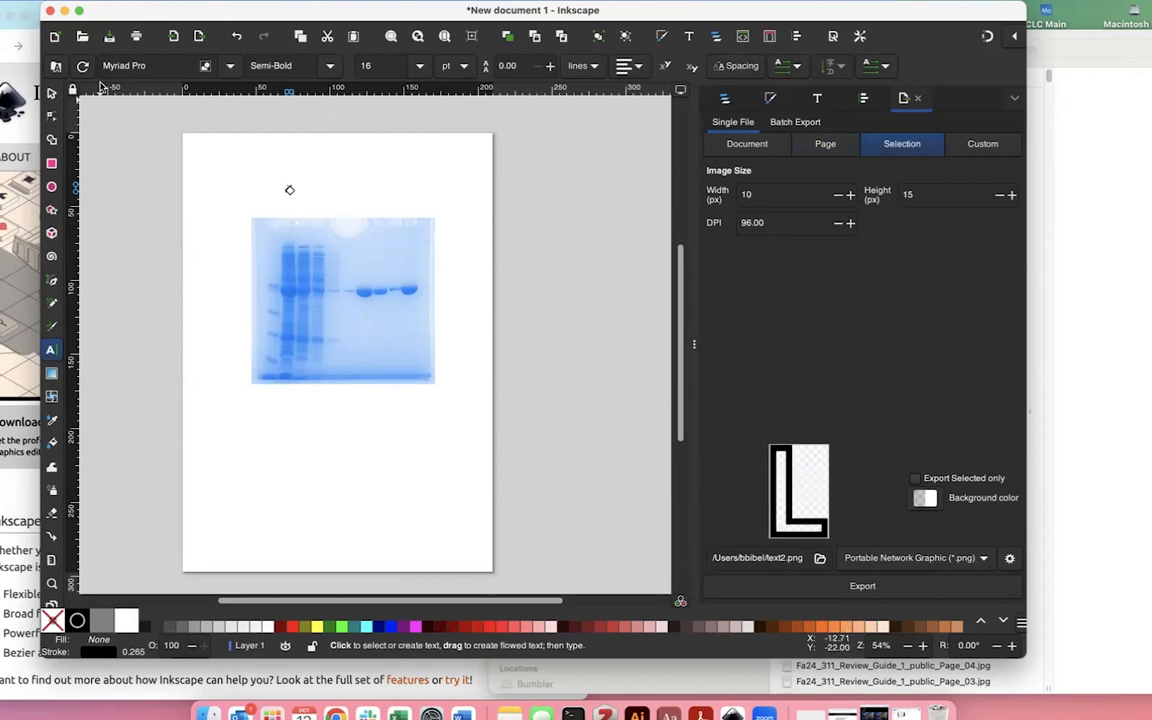
{"action": "key", "text": "Escape"}
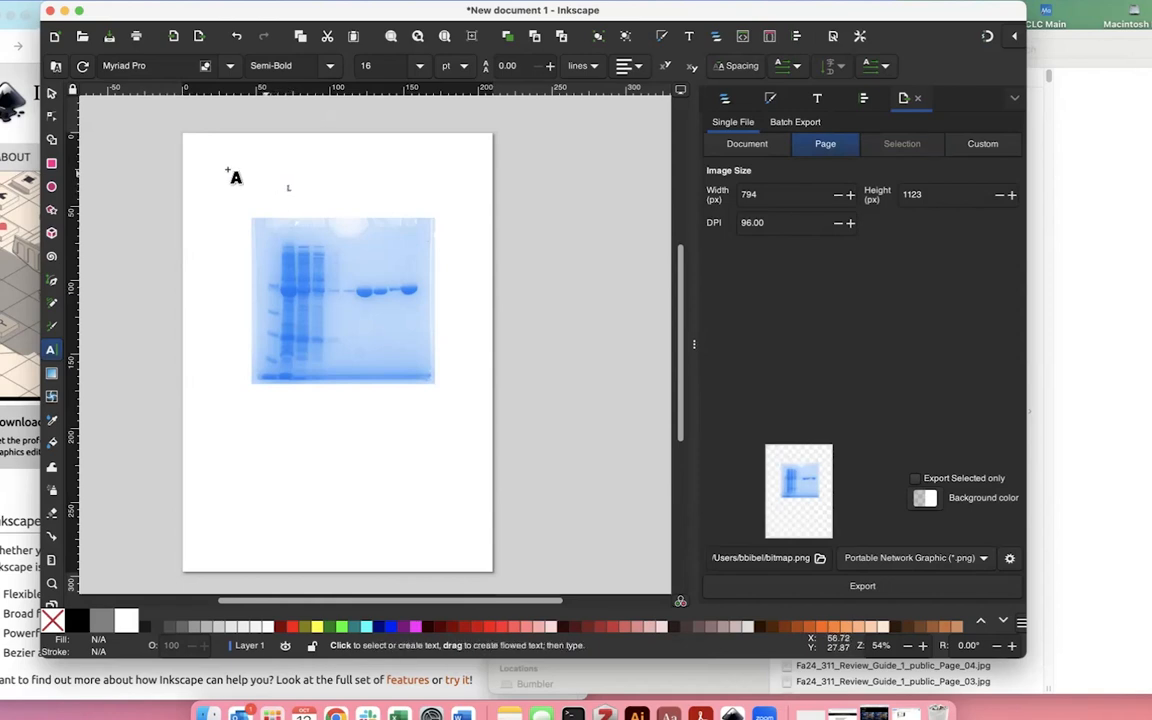
- Give the "L" label a black fill and remove its stroke
{"action": "left_click", "coordinate": [51, 92]}
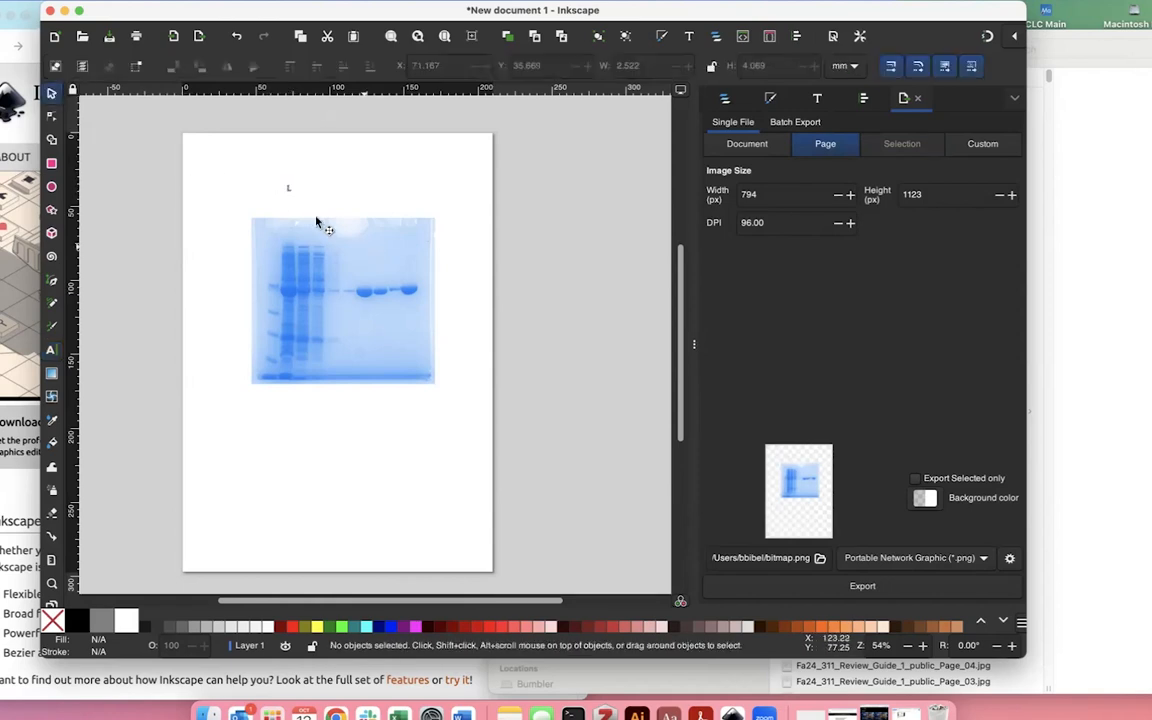
{"action": "left_click", "coordinate": [289, 190]}
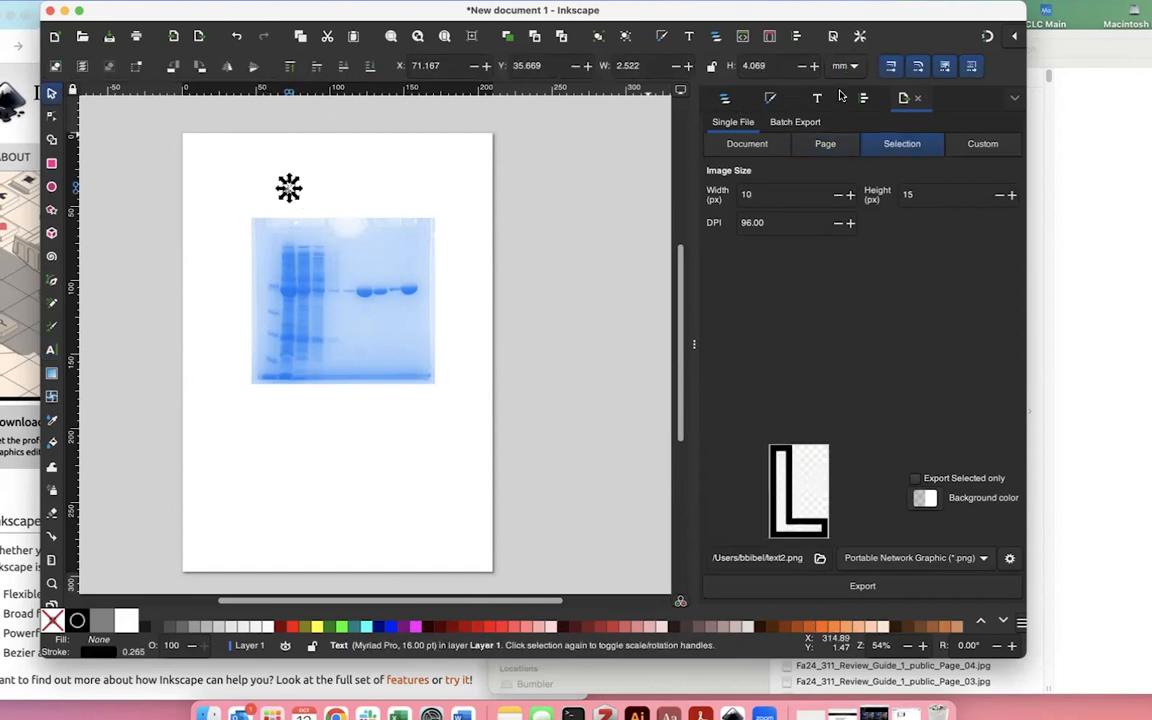
{"action": "left_click", "coordinate": [816, 100]}
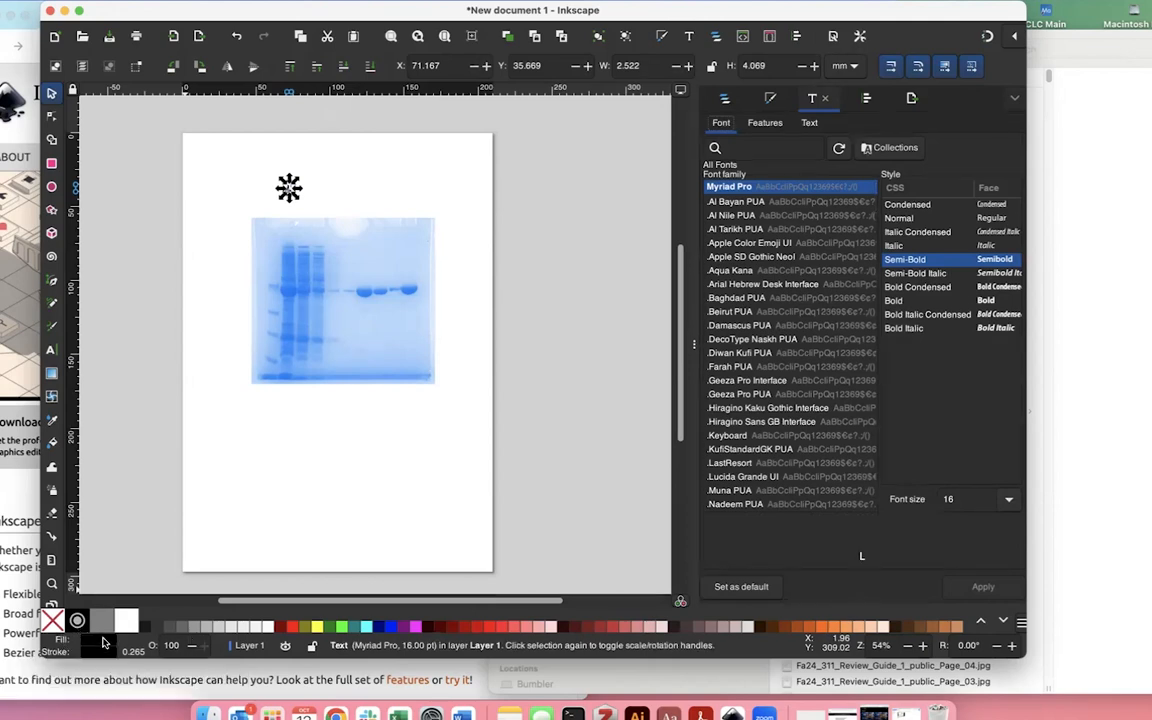
{"action": "left_click", "coordinate": [52, 621], "text": "shift"}
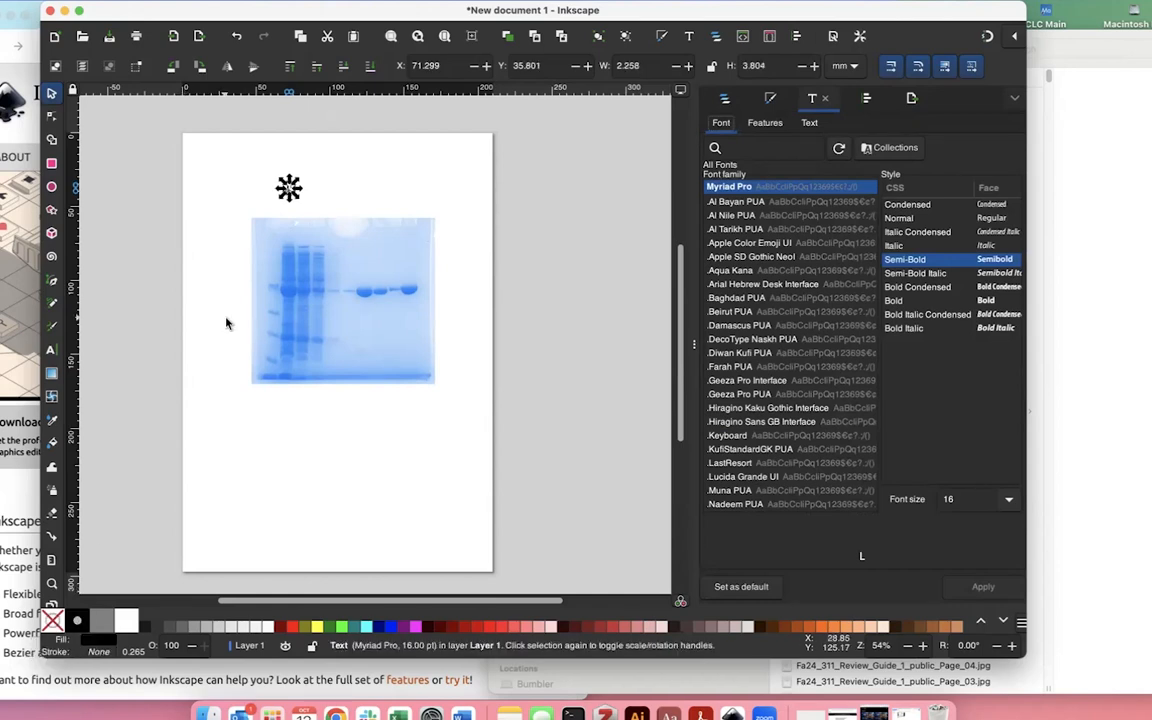
- Set the "L" label's font size to 36, apply it and deselect the label
{"action": "left_click", "coordinate": [288, 200]}
{"action": "left_click", "coordinate": [289, 189]}
{"action": "left_click", "coordinate": [1006, 500]}
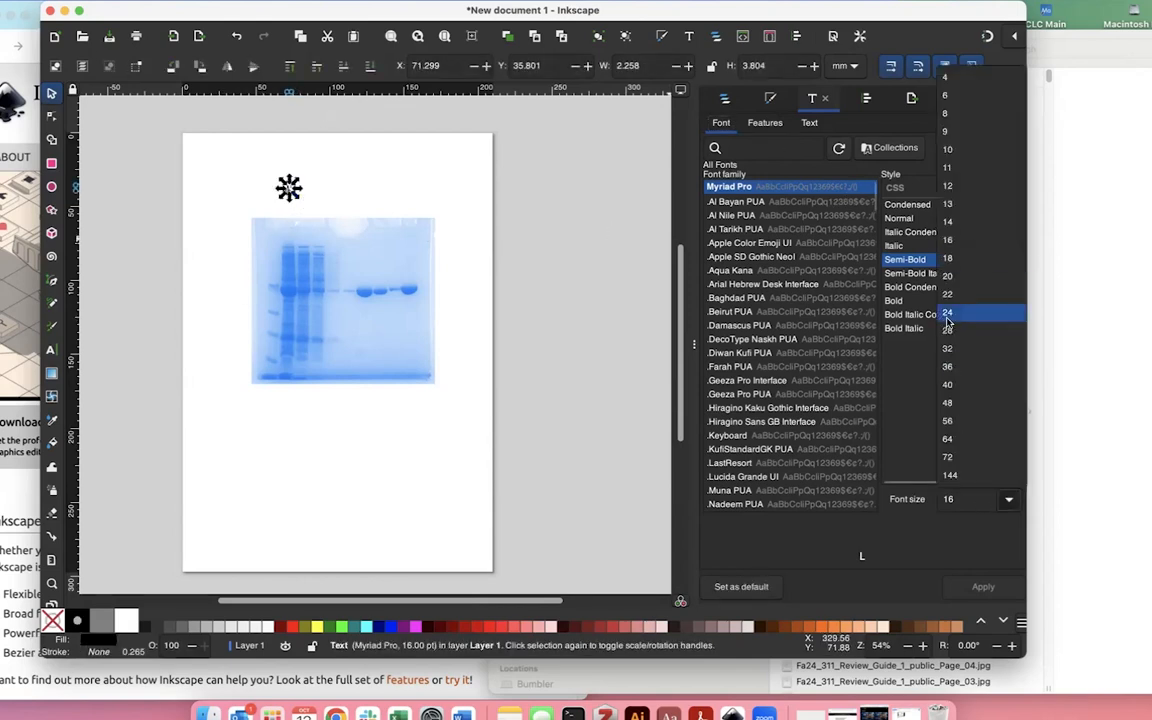
{"action": "left_click", "coordinate": [950, 368]}
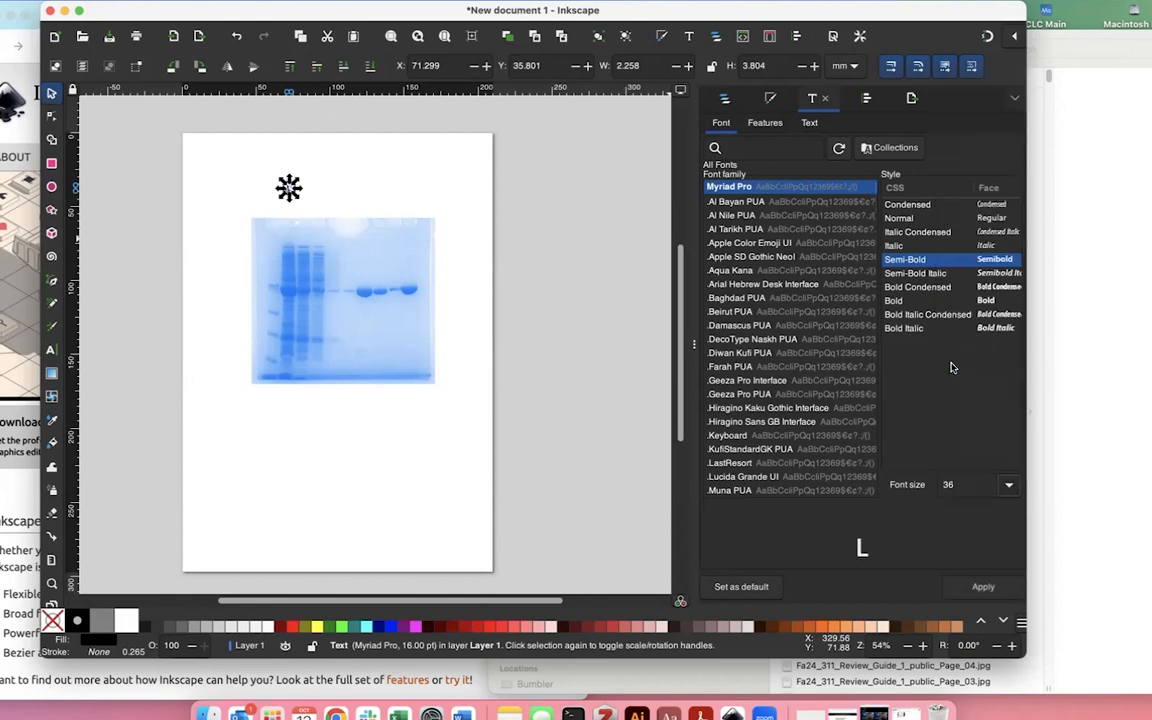
{"action": "left_click", "coordinate": [981, 587]}
{"action": "left_click", "coordinate": [415, 194]}
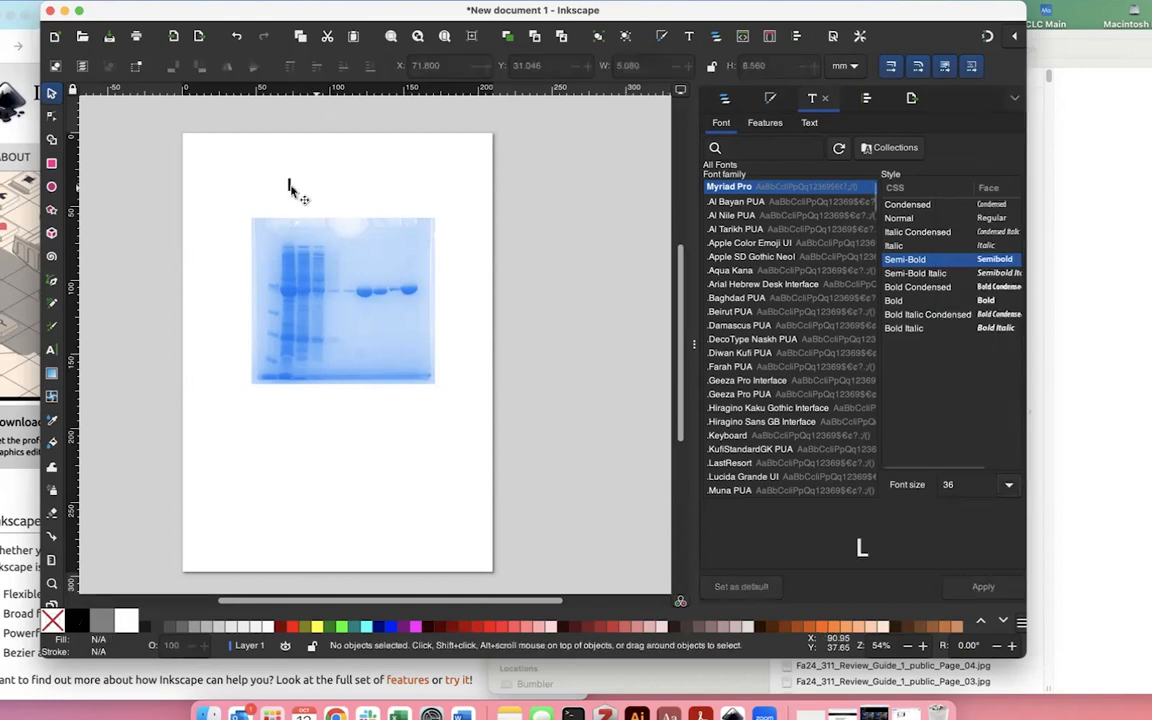
- Move the "L" label closer to the gel and resize it freehand with its corner handle
{"action": "mouse_move", "coordinate": [291, 212]}
{"action": "left_mouse_down"}
{"action": "mouse_move", "coordinate": [275, 198]}
{"action": "mouse_move", "coordinate": [296, 224]}
{"action": "left_mouse_up"}
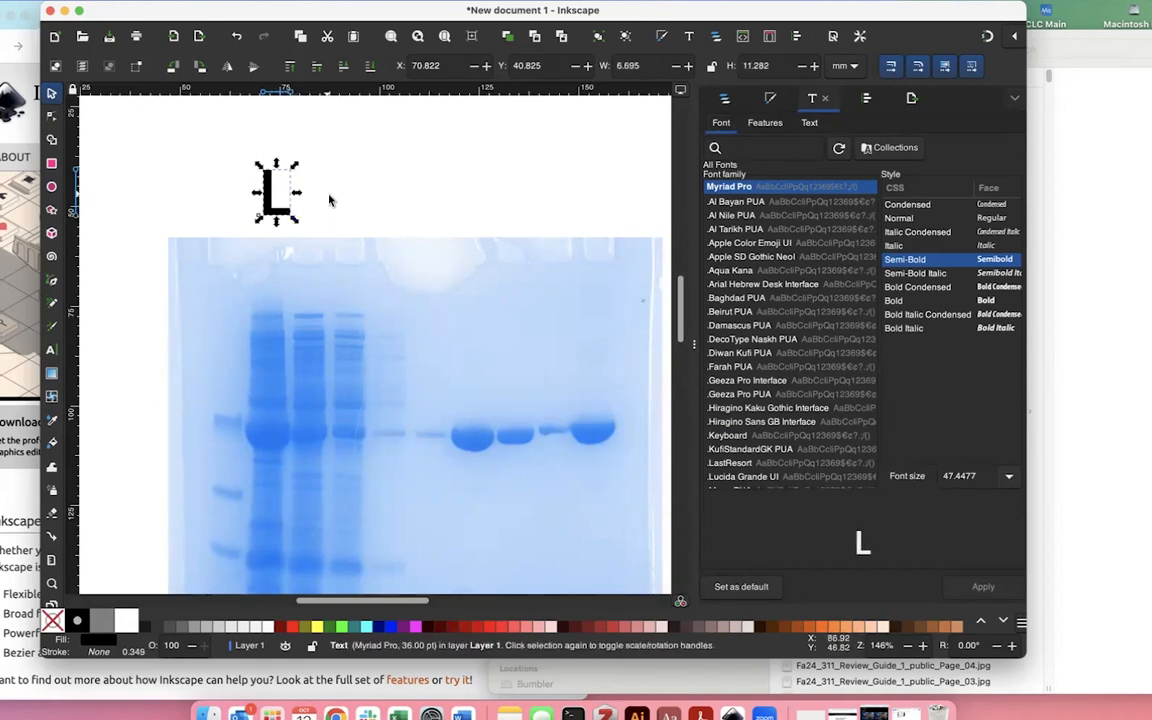
{"action": "left_click", "coordinate": [330, 201]}
{"action": "scroll", "coordinate": [330, 201], "scroll_direction": "down", "scroll_amount": 2}
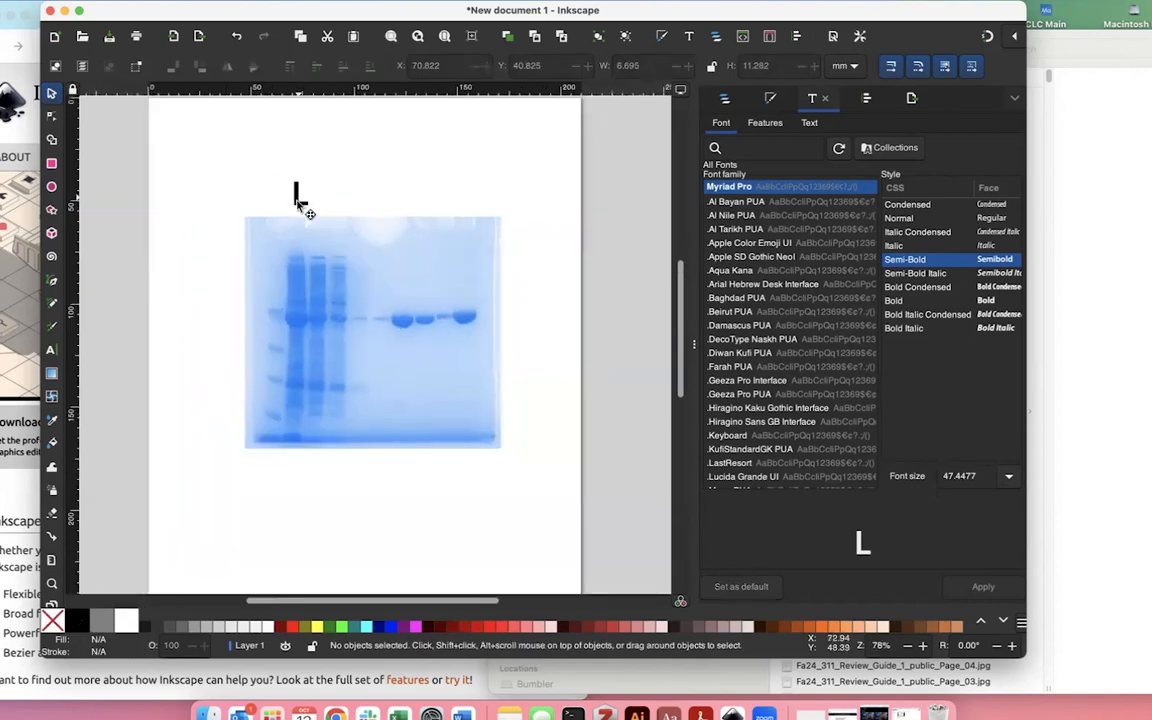
{"action": "left_click", "coordinate": [303, 206]}
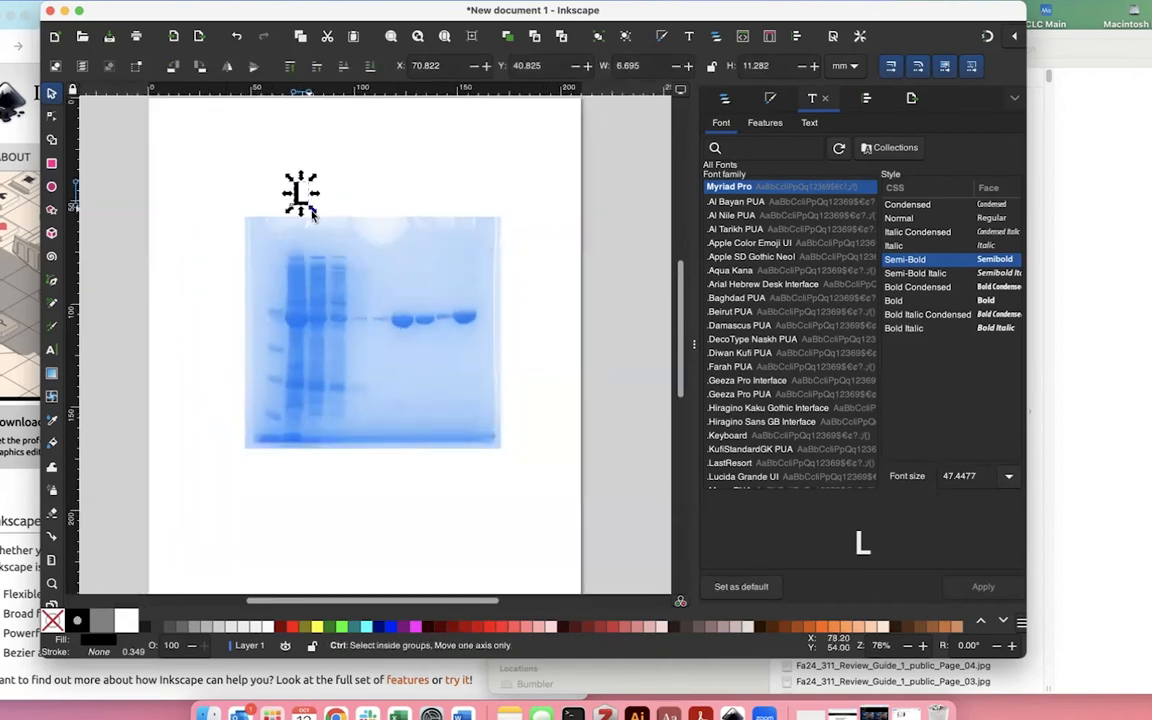
{"action": "left_click_drag", "start_coordinate": [313, 214], "coordinate": [296, 200]}
{"action": "left_click", "coordinate": [347, 198]}
{"action": "left_click", "coordinate": [326, 175]}
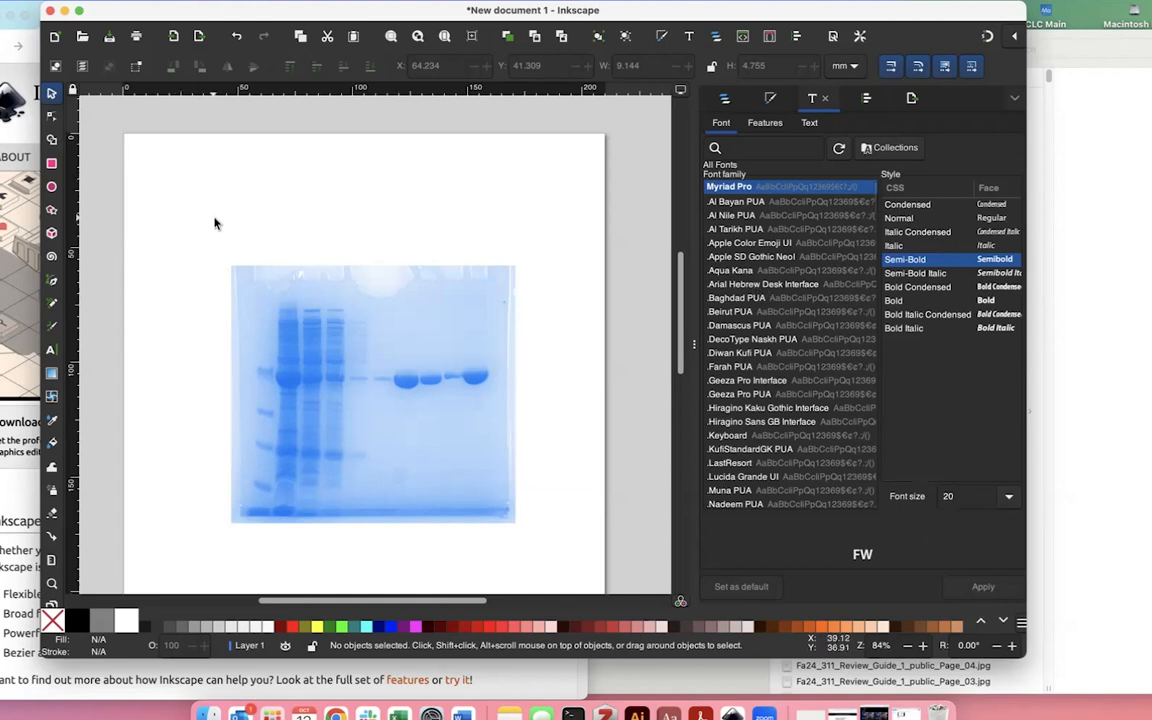
- Add the text label "MW" above the gel's ladder and first dark lane
{"action": "key", "text": "t"}
{"action": "left_click", "coordinate": [271, 222]}
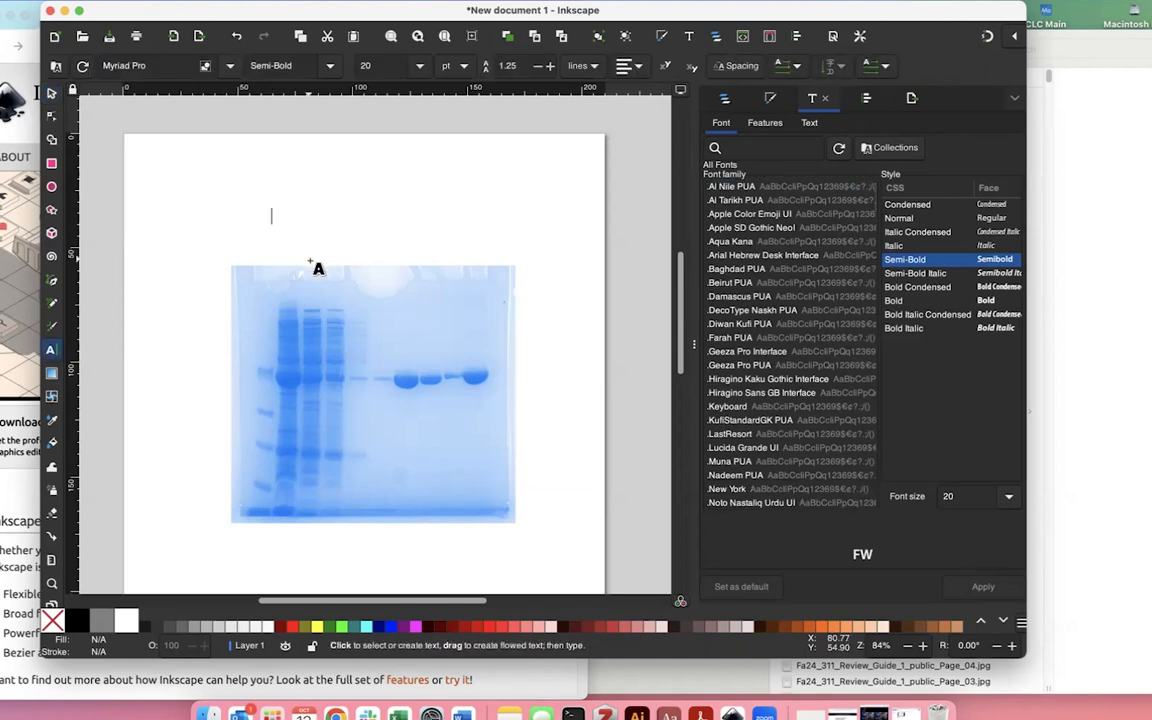
{"action": "type", "text": "MW"}
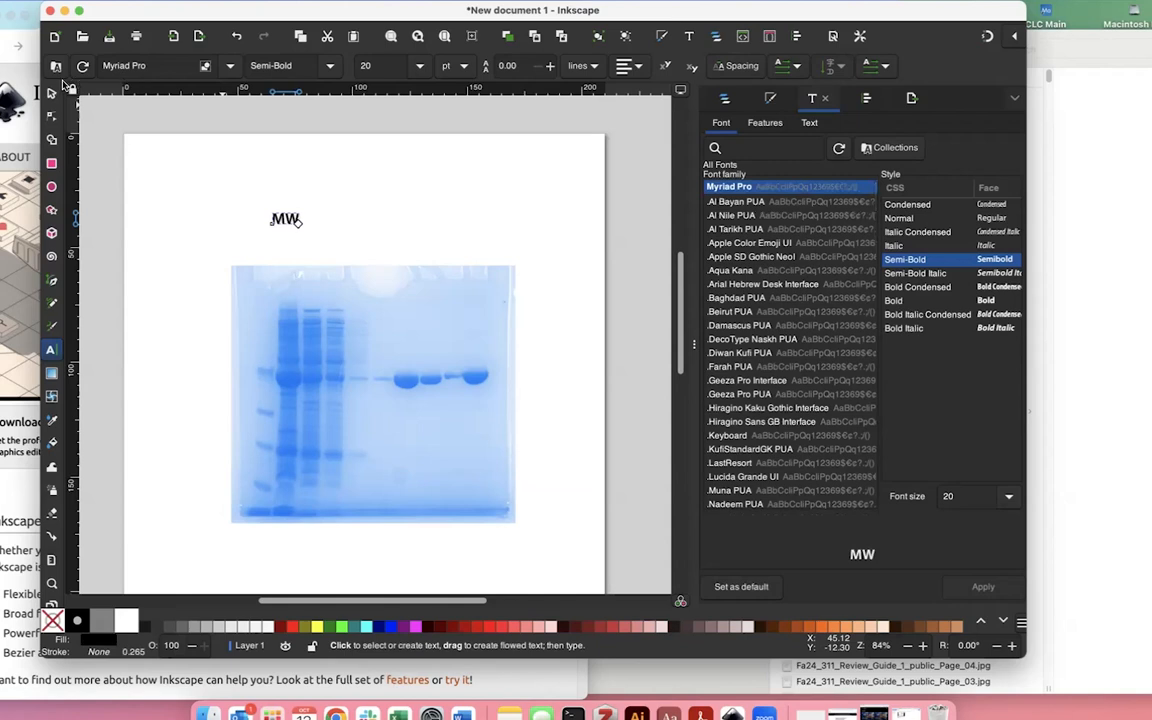
- Format the "MW" label as Myriad Pro Semi-Bold at size 22 and save that font as the default
{"action": "left_click", "coordinate": [289, 219]}
{"action": "left_click_drag", "start_coordinate": [258, 200], "coordinate": [329, 236]}
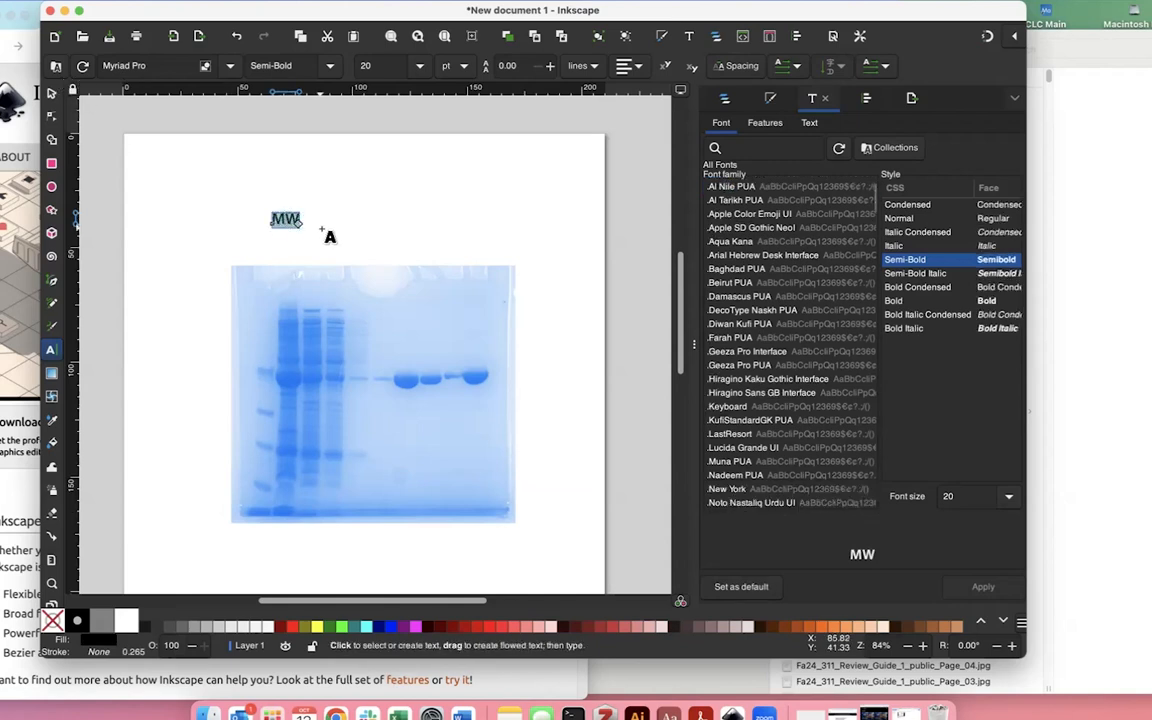
{"action": "scroll", "coordinate": [778, 346], "scroll_direction": "down", "scroll_amount": 3}
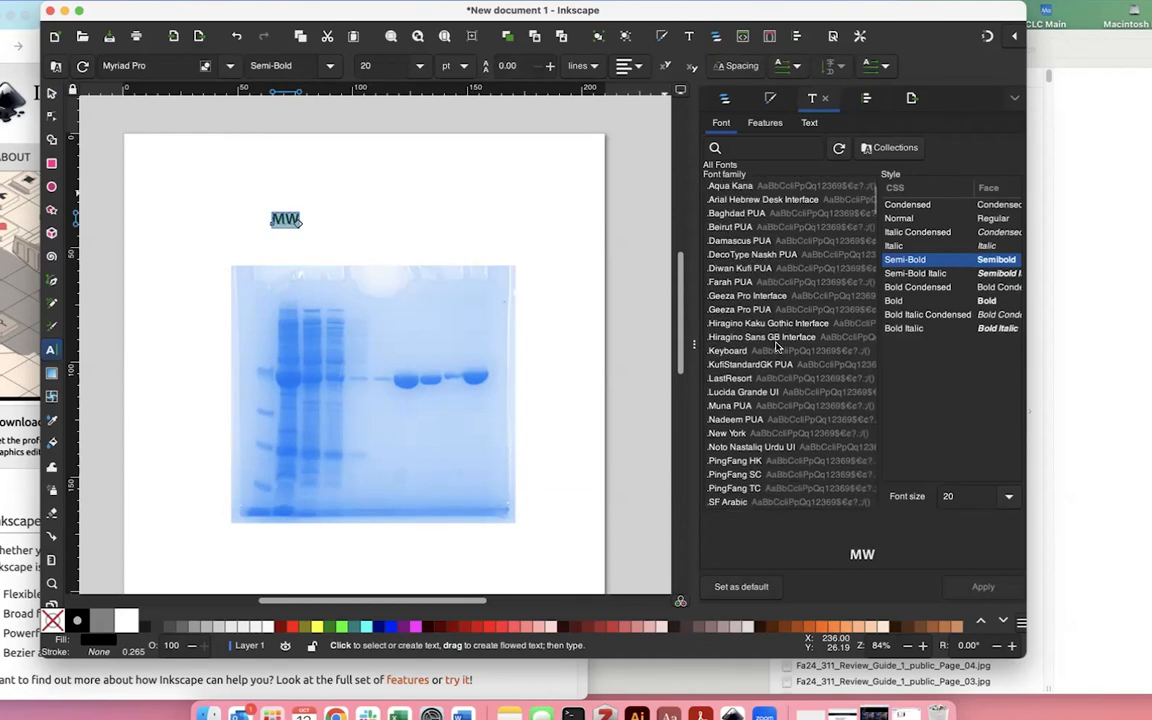
{"action": "scroll", "coordinate": [778, 346], "scroll_direction": "up", "scroll_amount": 5}
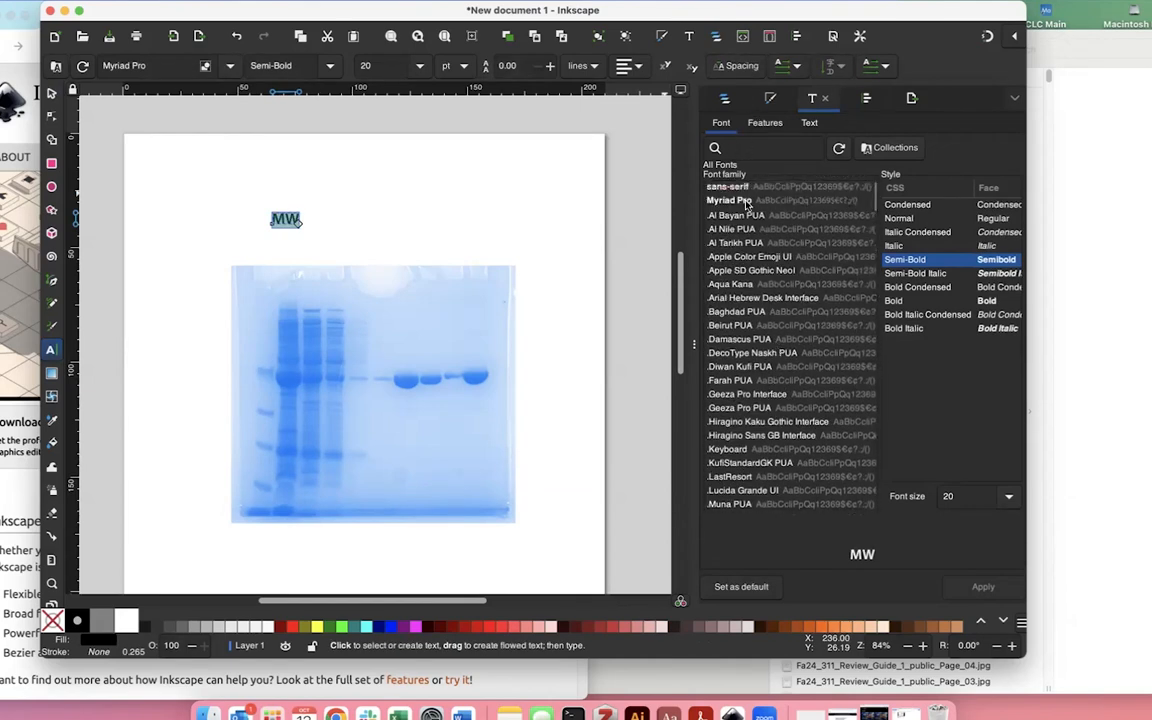
{"action": "left_click", "coordinate": [741, 201]}
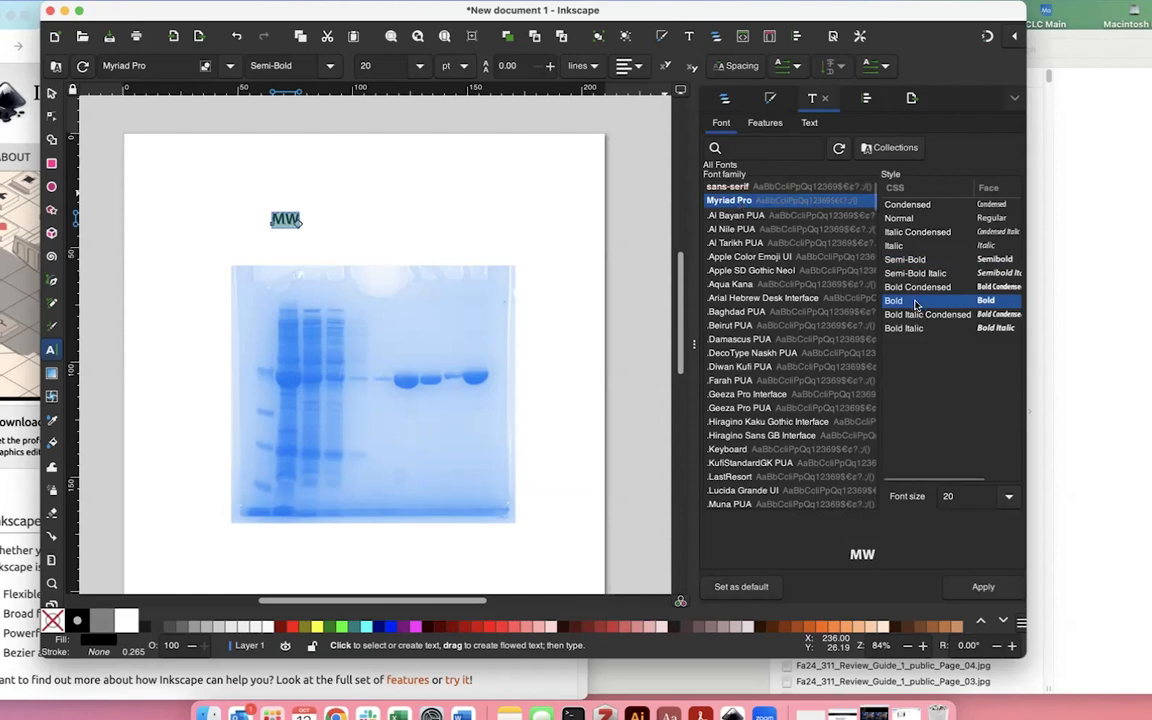
{"action": "left_click", "coordinate": [914, 260]}
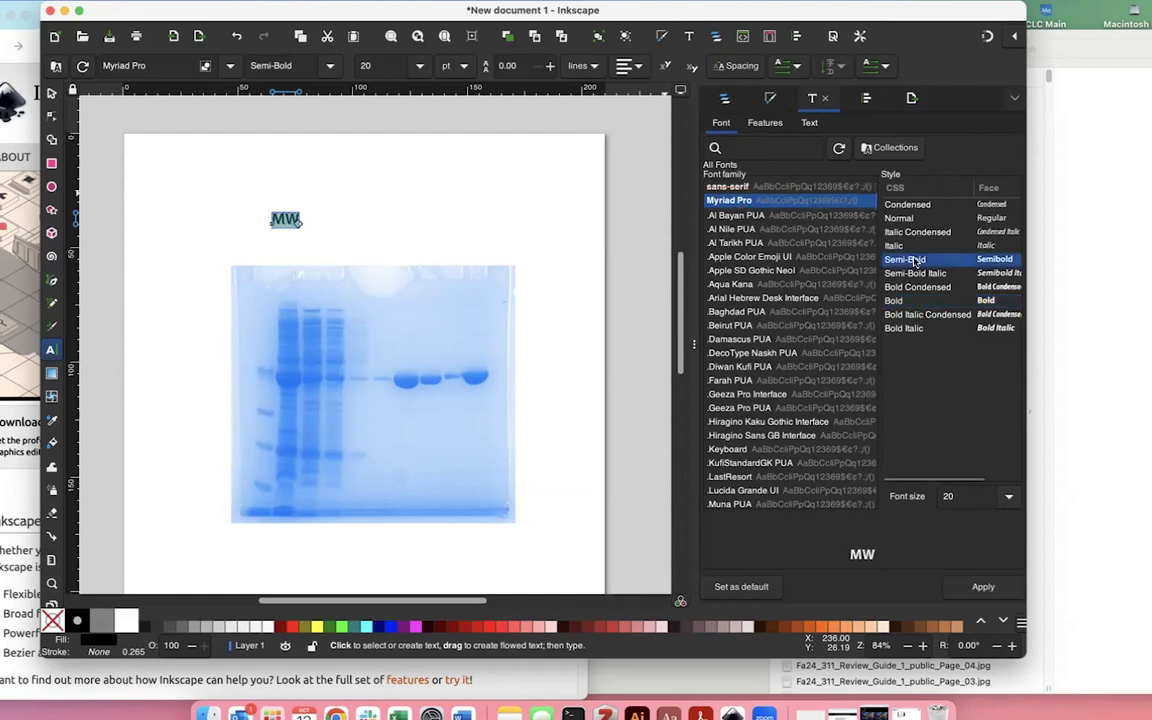
{"action": "left_click", "coordinate": [1008, 496]}
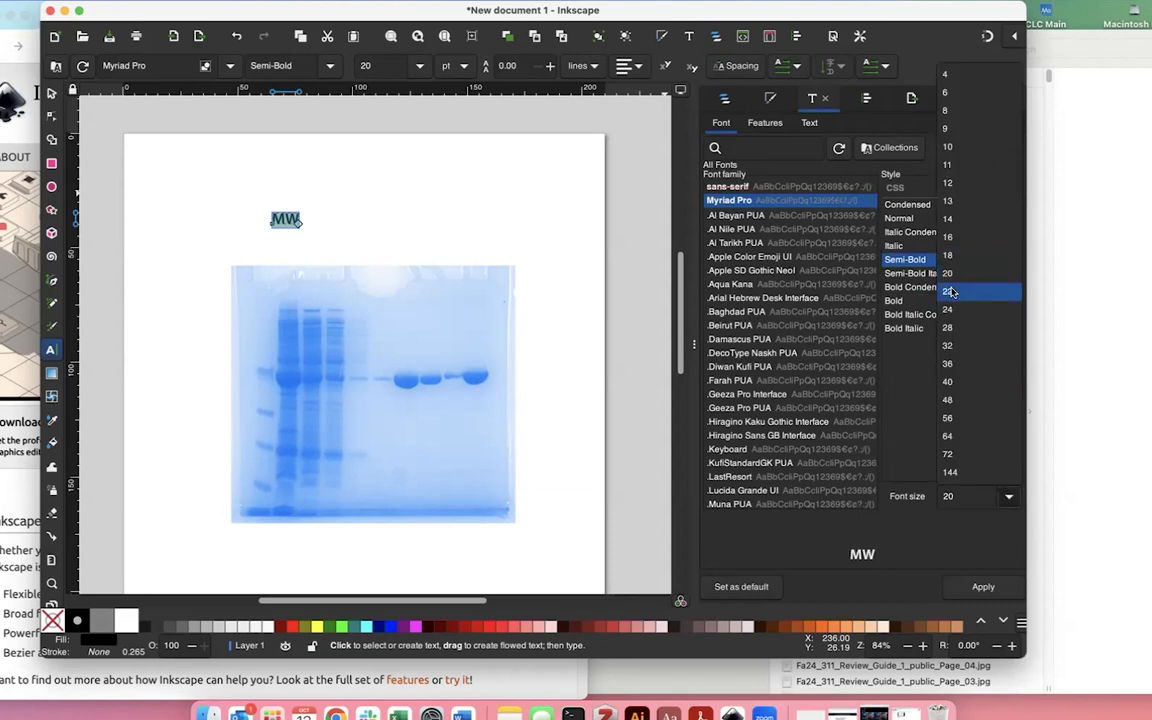
{"action": "left_click", "coordinate": [951, 292]}
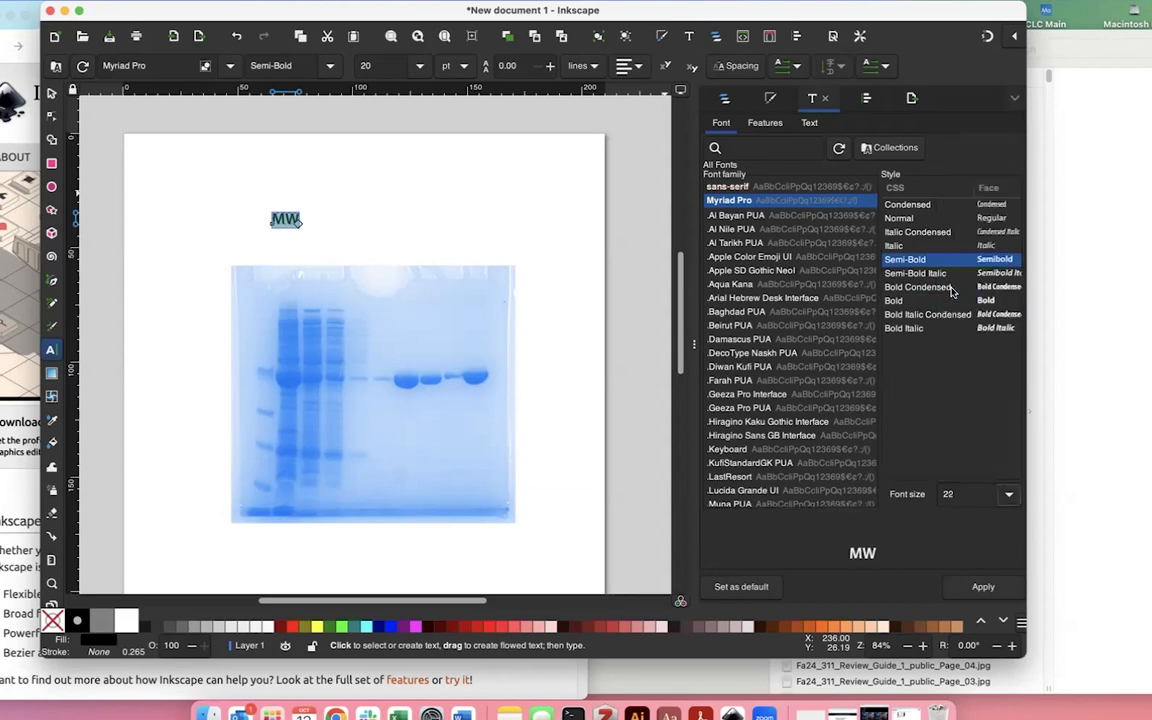
{"action": "left_click", "coordinate": [983, 587]}
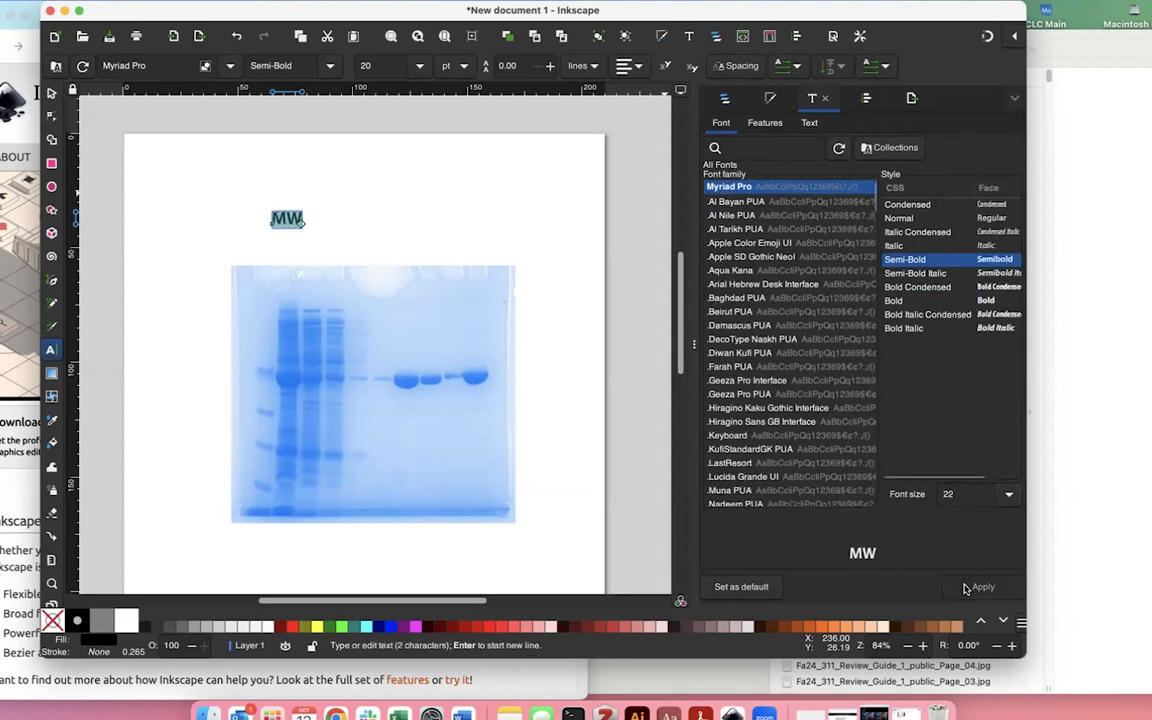
{"action": "left_click", "coordinate": [716, 596]}
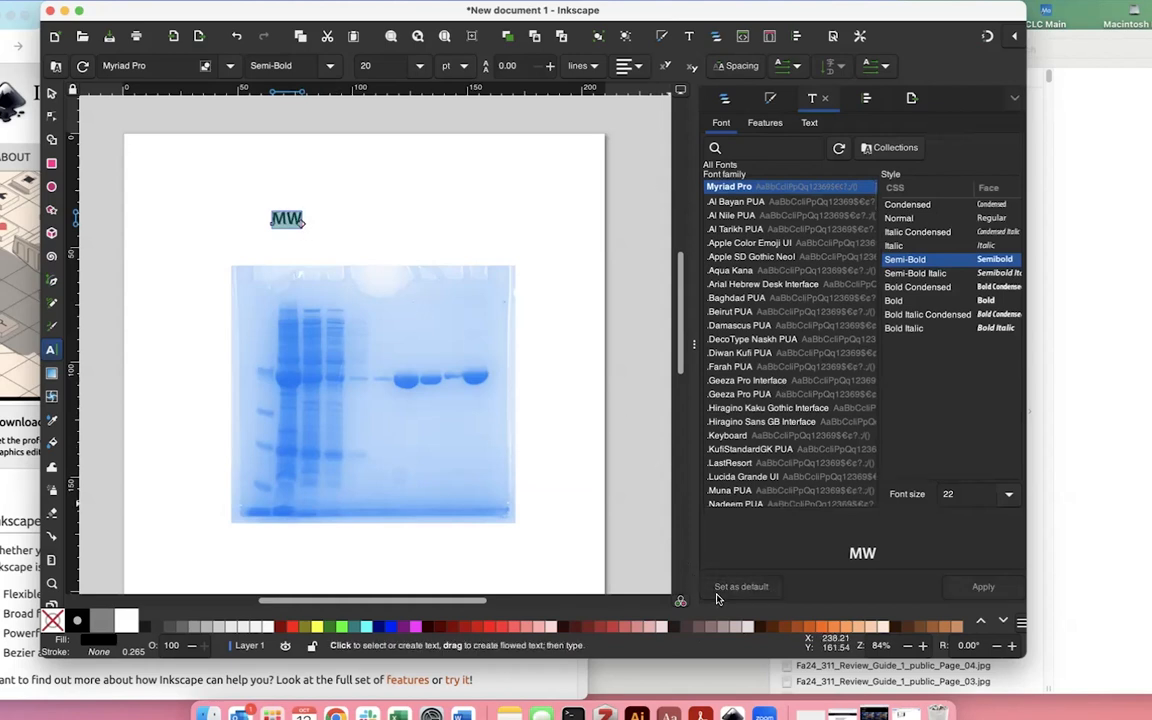
{"action": "left_click", "coordinate": [52, 91]}
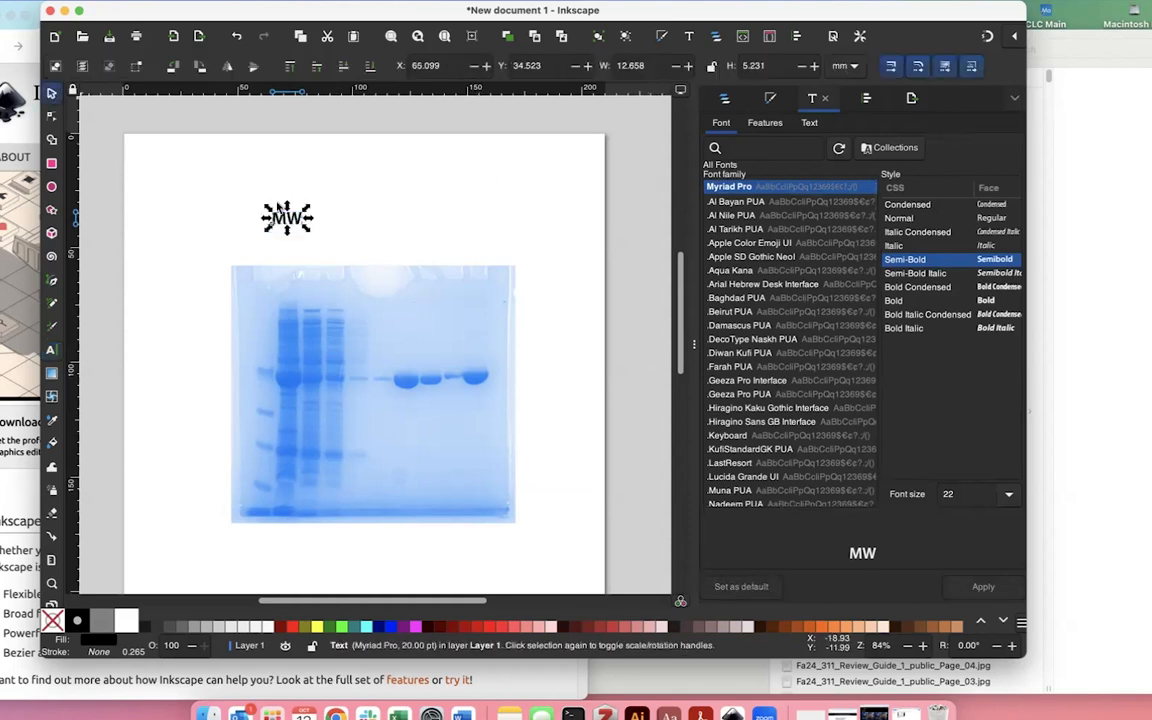
{"action": "left_click", "coordinate": [285, 167]}
- Add a second text label "FT" above the gel, to the right of and slightly higher than "MW"
{"action": "key", "text": "t"}
{"action": "left_click", "coordinate": [376, 202]}
{"action": "type", "text": "FT"}
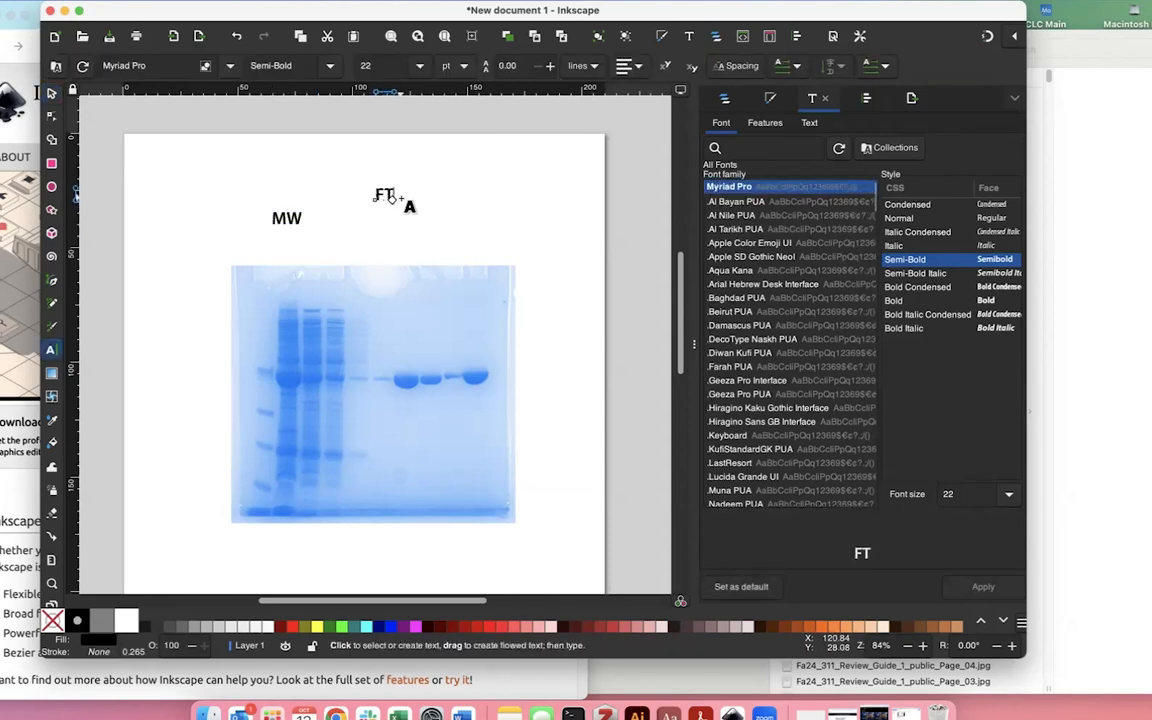
{"action": "left_click", "coordinate": [52, 92]}
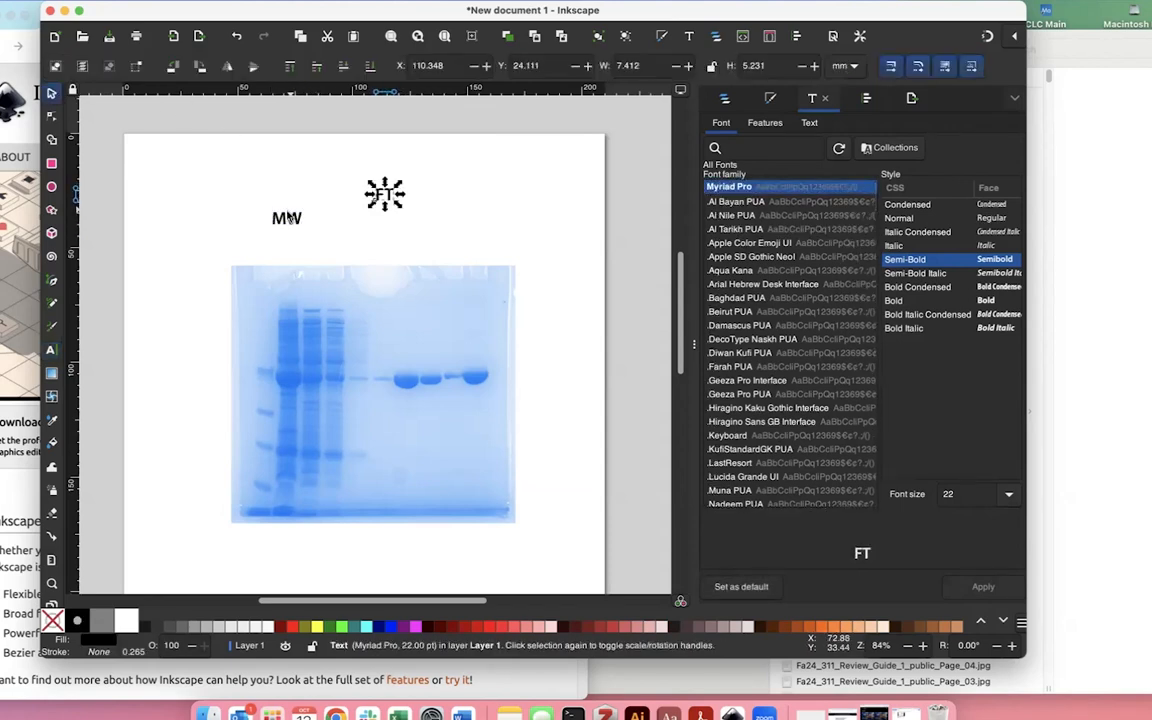
- Move "MW" above the ladder lane and "FT" above the first dark lane, at about X 67 mm, Y 48 mm
{"action": "left_click_drag", "start_coordinate": [289, 225], "coordinate": [254, 254]}
{"action": "left_click_drag", "start_coordinate": [377, 195], "coordinate": [332, 243]}
{"action": "left_click_drag", "start_coordinate": [381, 198], "coordinate": [282, 251]}
{"action": "left_click", "coordinate": [377, 225]}
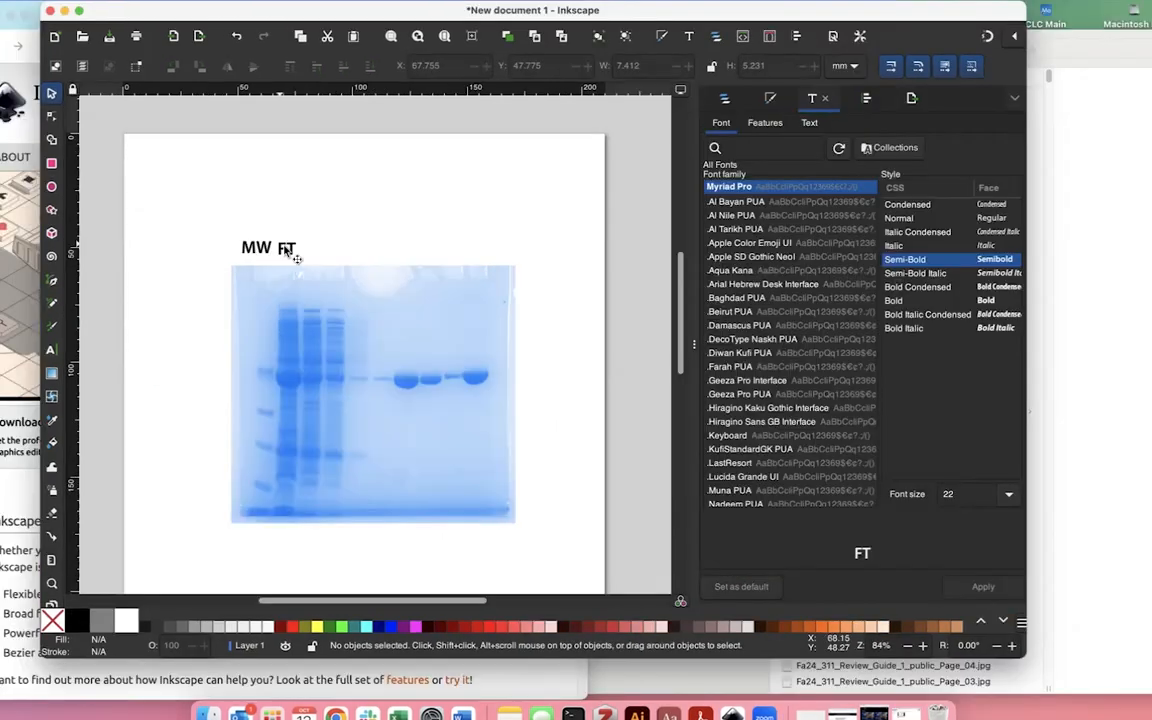
- Duplicate the "FT" label, place the copy to its right at about X 85 mm, Y 44 mm, and change its text to "W1"
{"action": "left_click", "coordinate": [290, 251]}
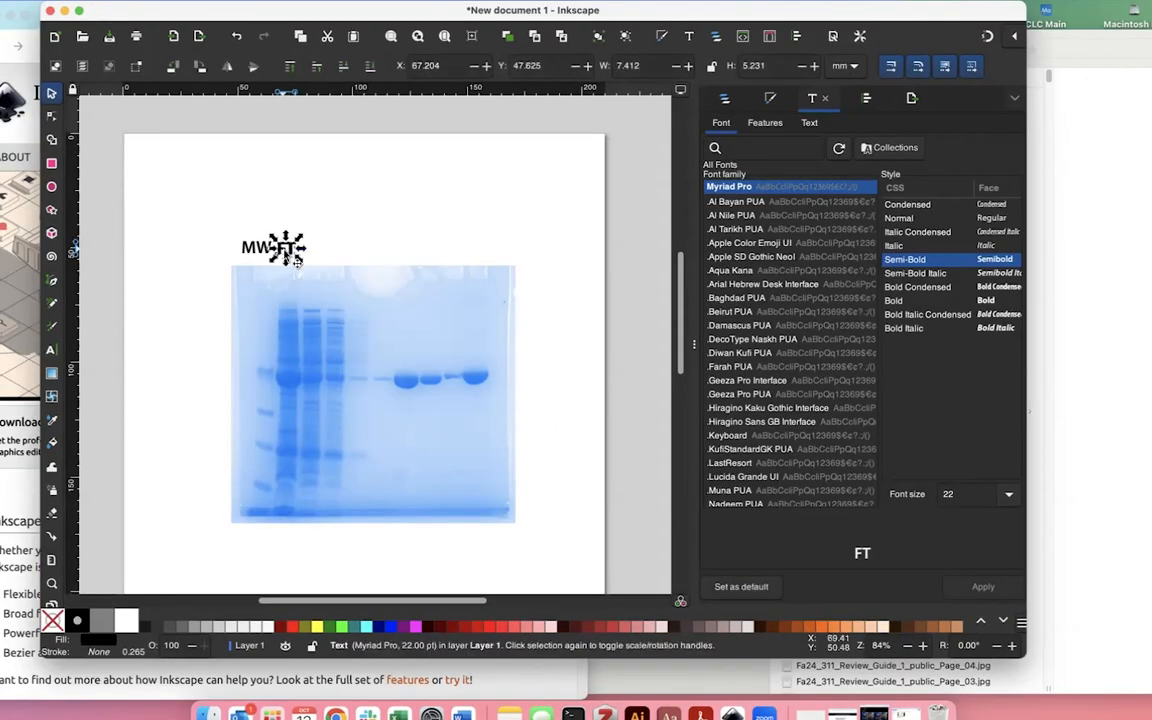
{"action": "left_click_drag", "start_coordinate": [283, 249], "coordinate": [340, 252]}
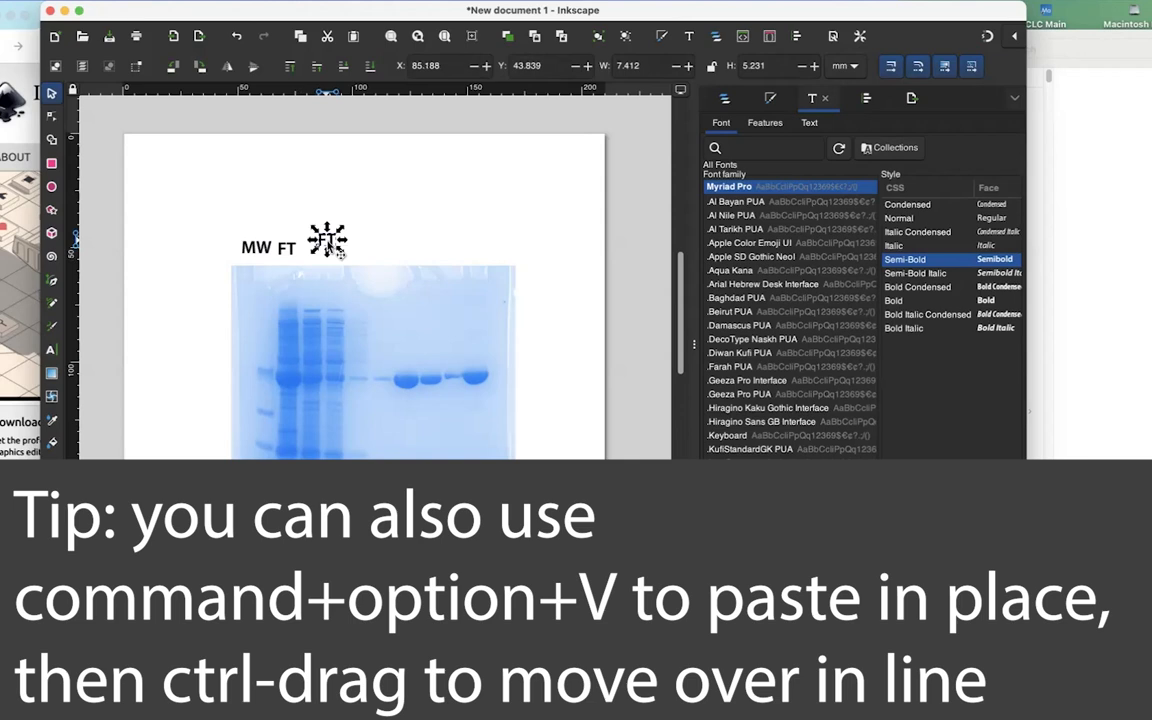
{"action": "double_click", "coordinate": [328, 241]}
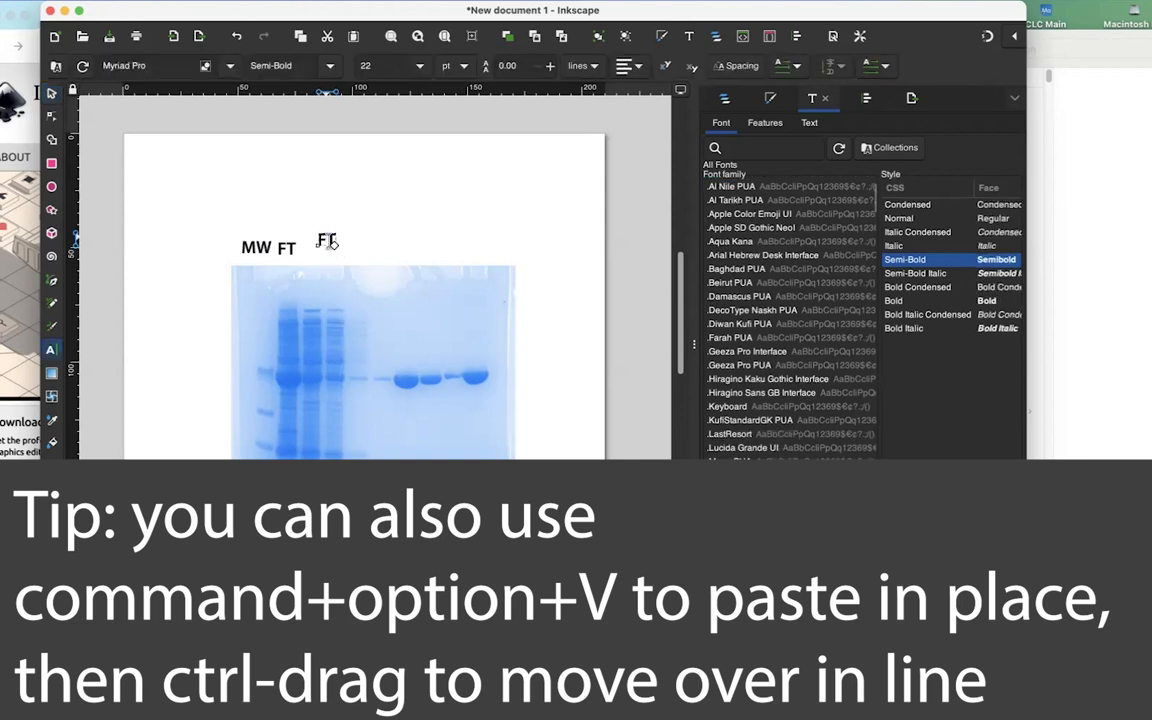
{"action": "double_click", "coordinate": [328, 241]}
{"action": "type", "text": "W1"}
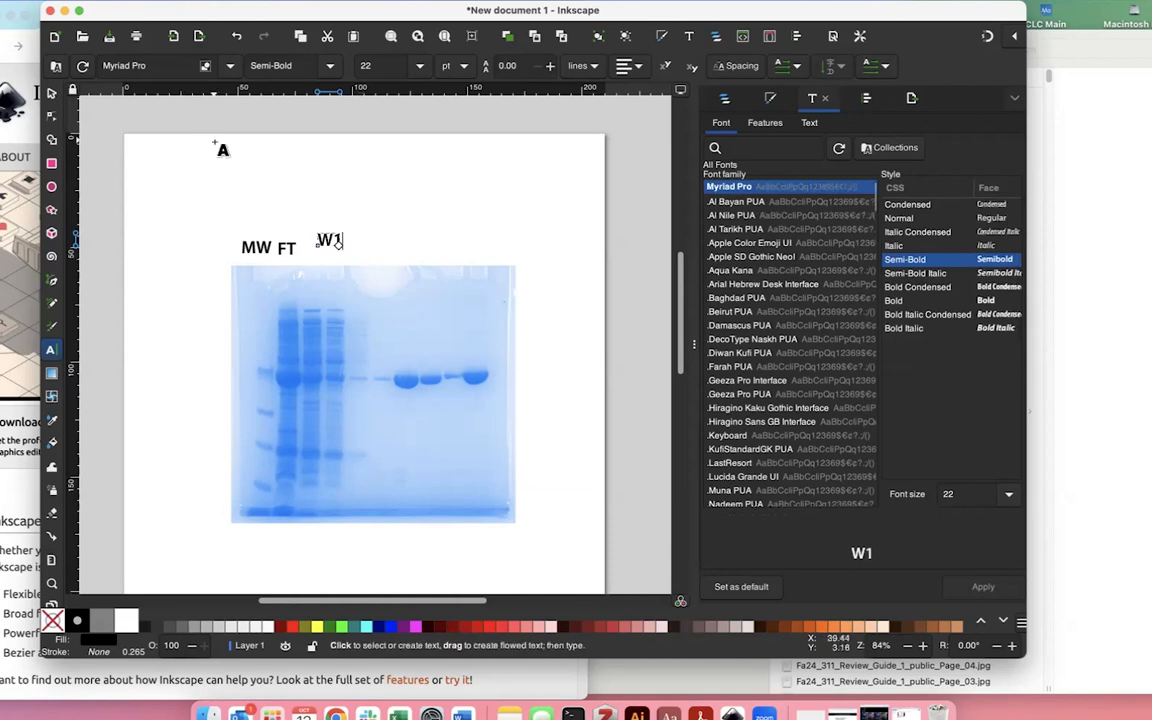
{"action": "key", "text": "Escape"}
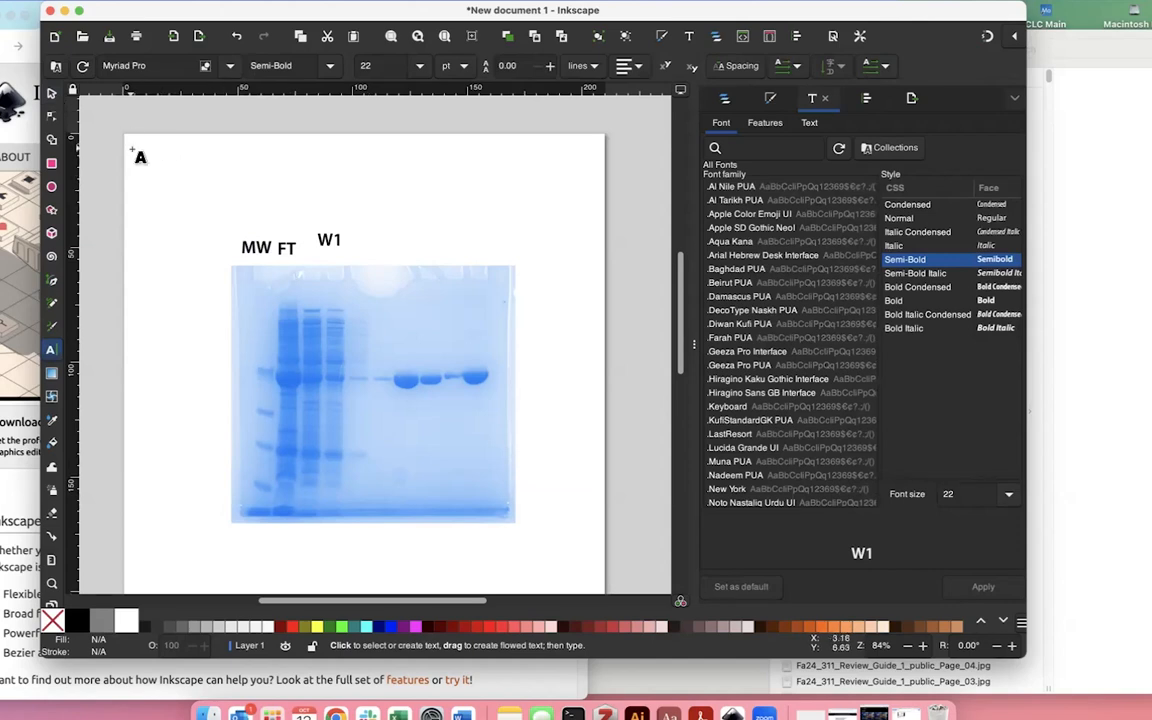
{"action": "left_click", "coordinate": [52, 94]}
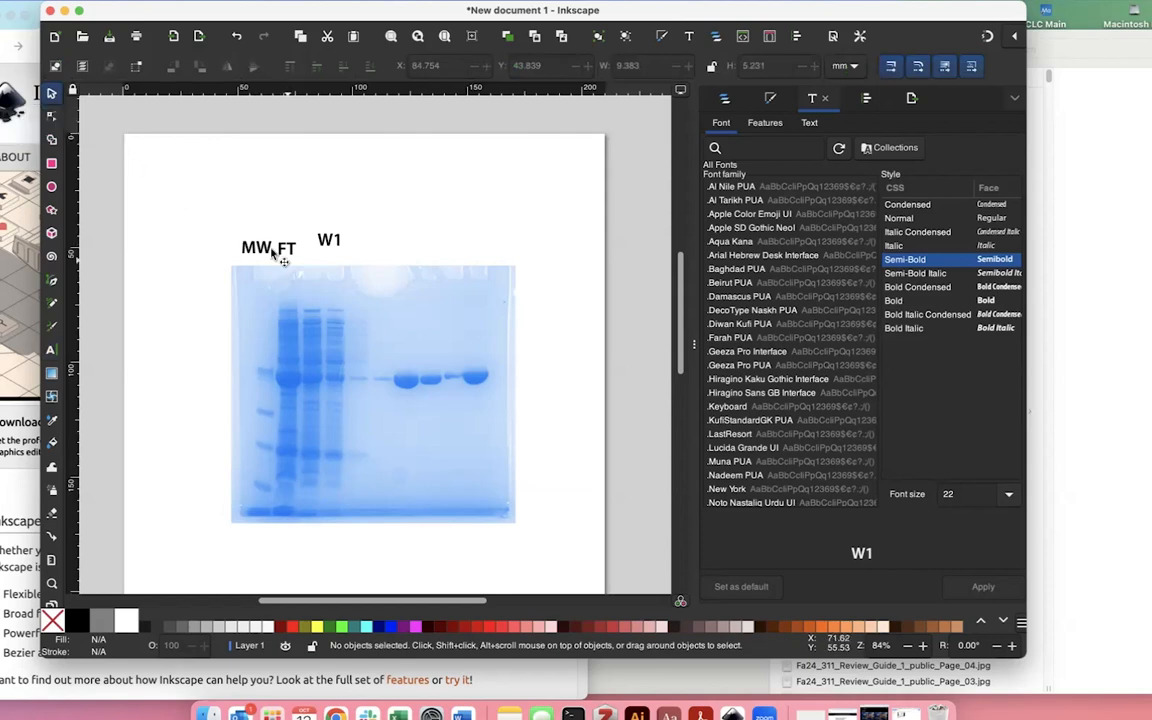
- Align the "MW", "FT" and "W1" labels in one row using their bottom edges, and move them just above the gel to about Y 48.7 mm
{"action": "left_click_drag", "start_coordinate": [227, 223], "coordinate": [383, 268]}
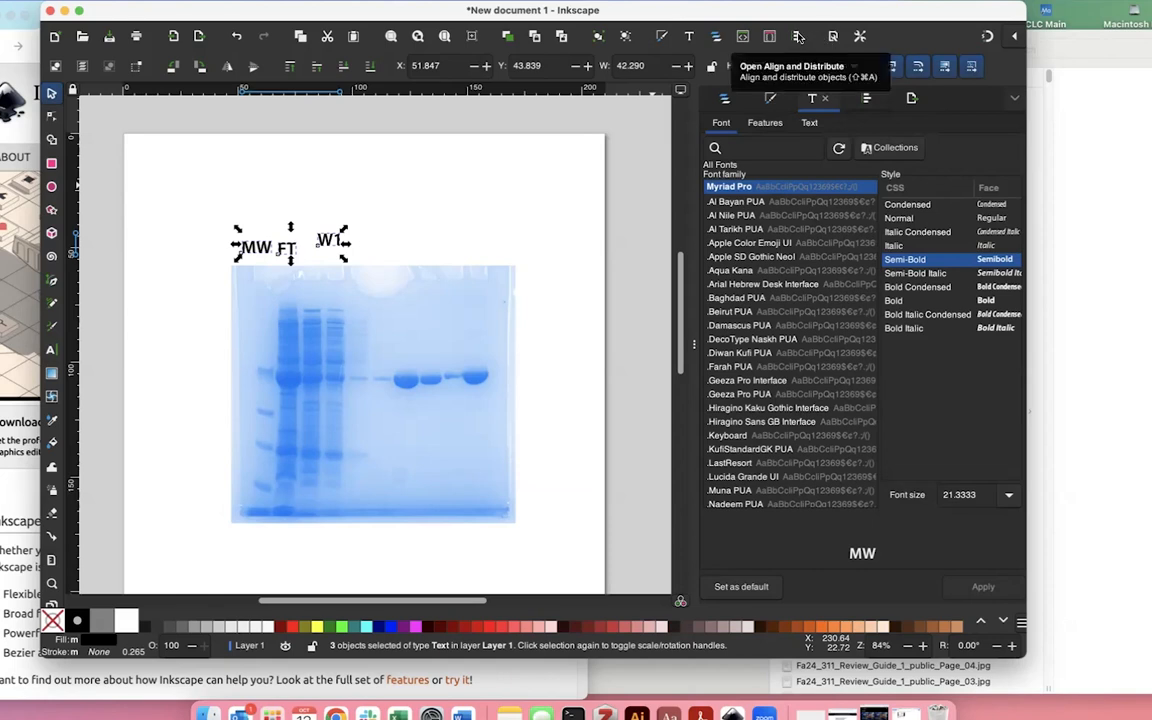
{"action": "left_click", "coordinate": [797, 36]}
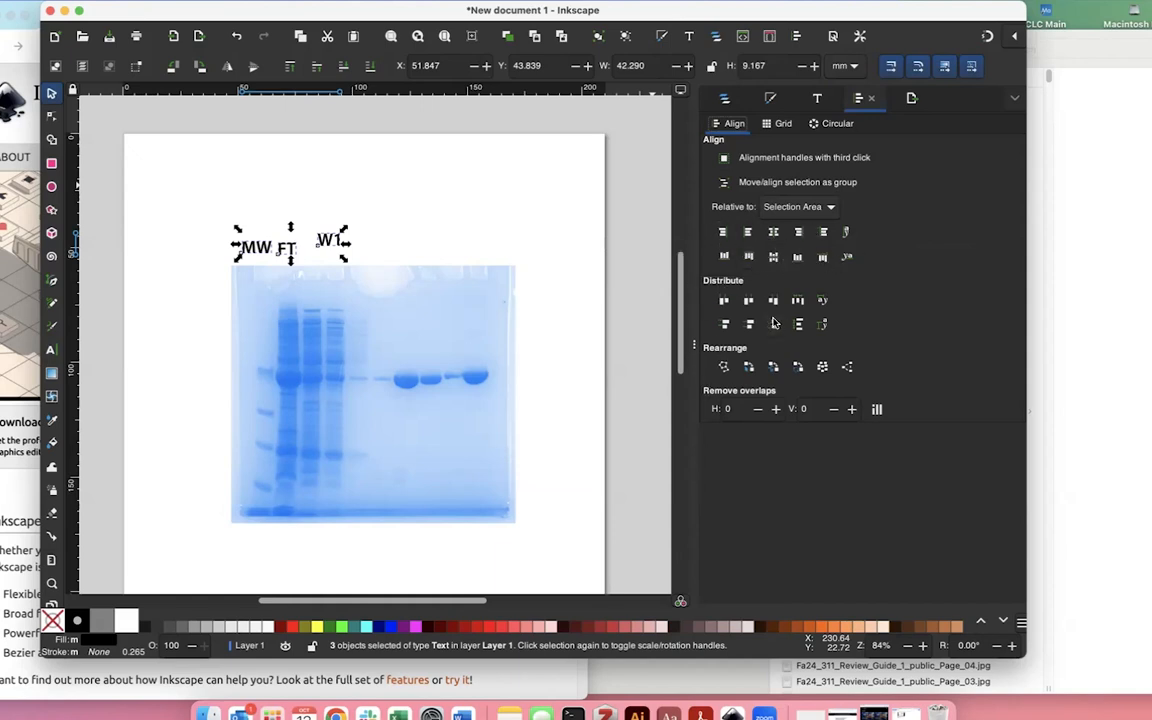
{"action": "left_click", "coordinate": [724, 257]}
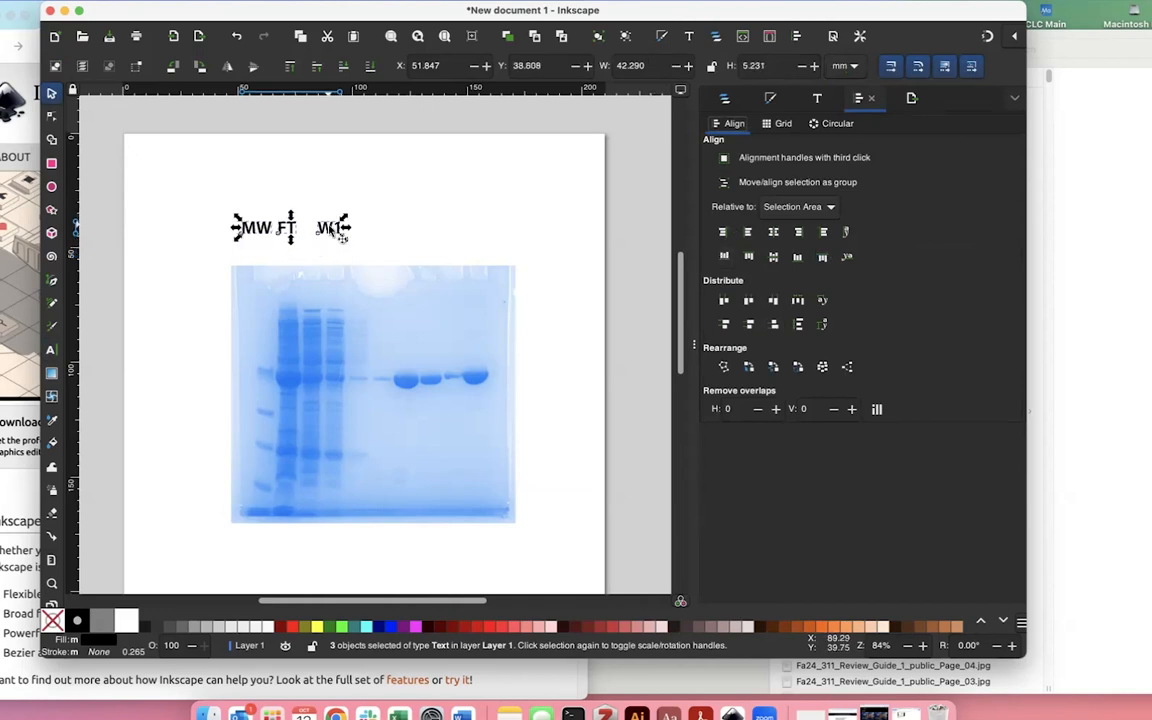
{"action": "mouse_move", "coordinate": [338, 237]}
{"action": "left_mouse_down"}
{"action": "mouse_move", "coordinate": [355, 267]}
{"action": "mouse_move", "coordinate": [345, 260]}
{"action": "left_mouse_up"}
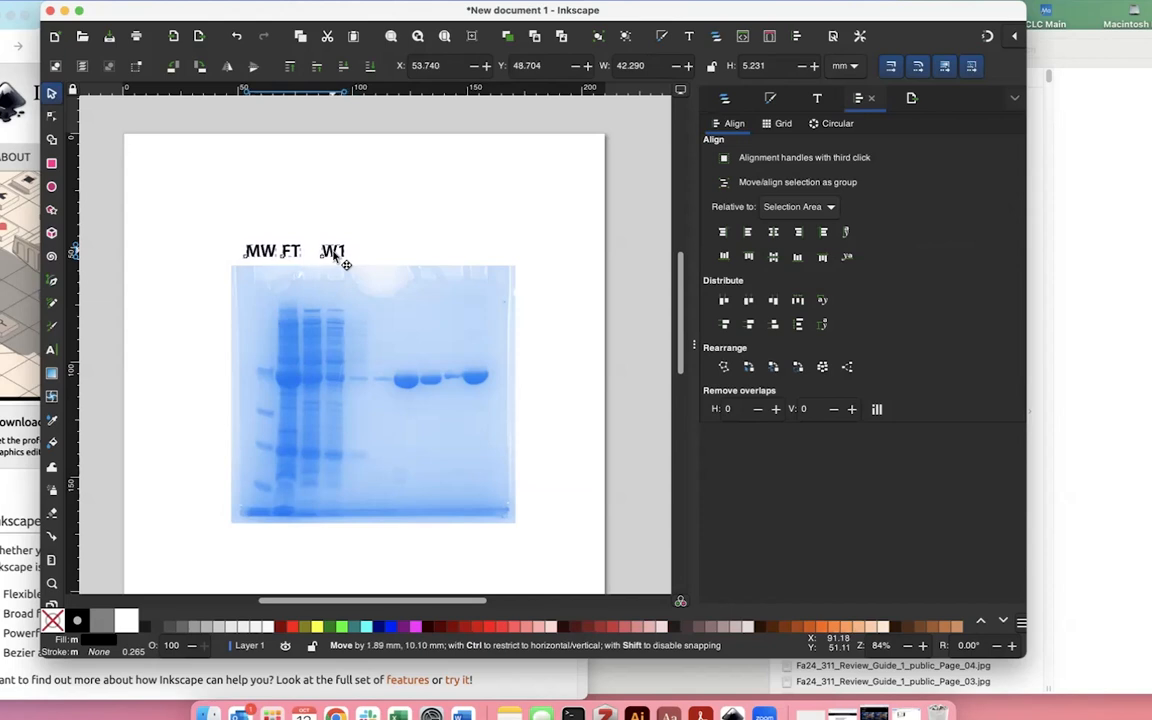
{"action": "left_click", "coordinate": [407, 242]}
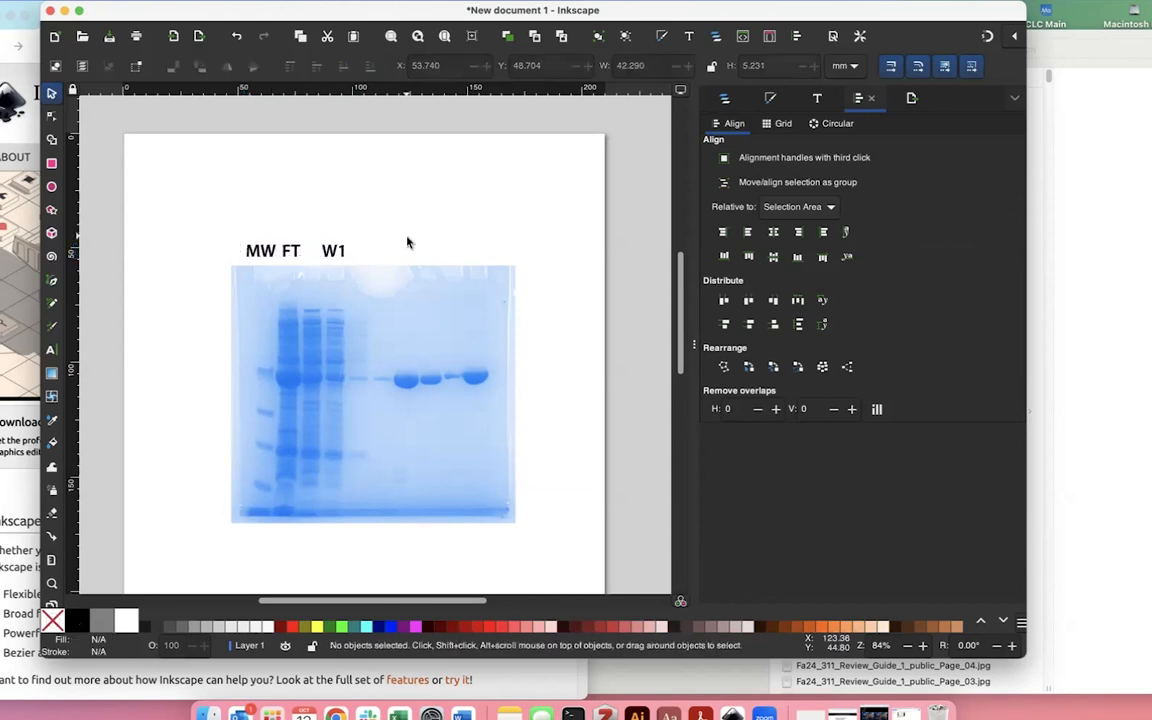
- Move the "W1" label left along the row, next to "FT", to about X 79 mm, and deselect it
{"action": "left_click", "coordinate": [336, 256]}
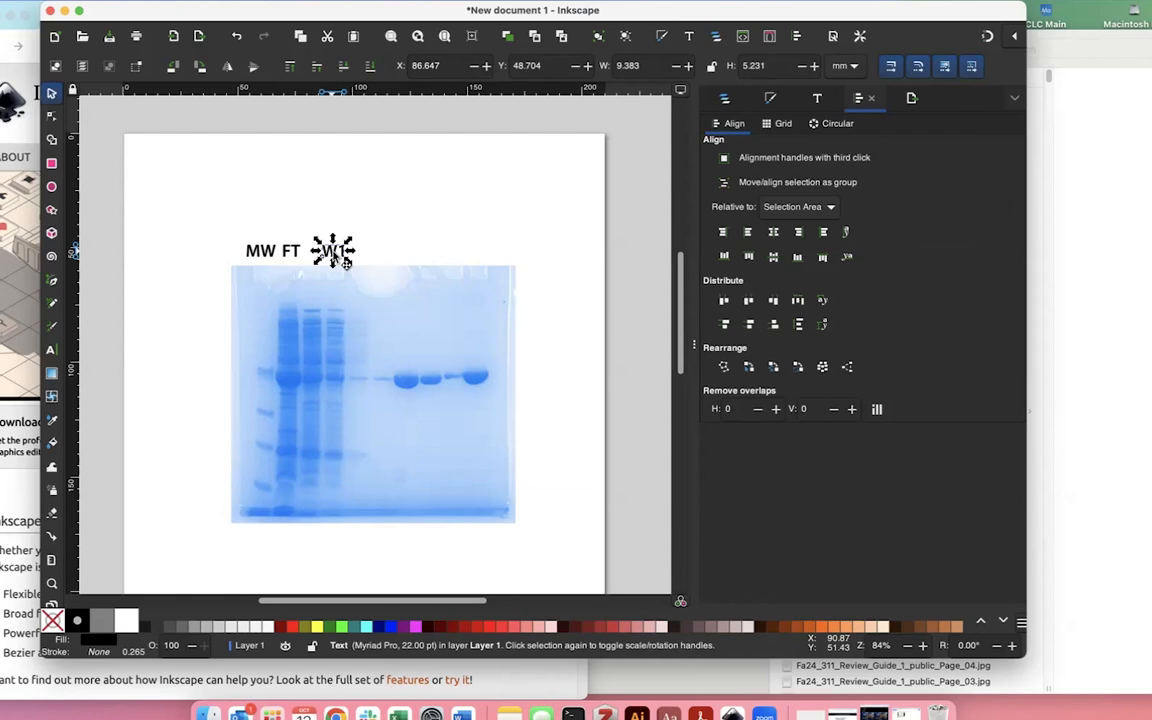
{"action": "mouse_move", "coordinate": [345, 262]}
{"action": "left_mouse_down"}
{"action": "mouse_move", "coordinate": [327, 262]}
{"action": "mouse_move", "coordinate": [365, 267]}
{"action": "mouse_move", "coordinate": [324, 266]}
{"action": "left_mouse_up"}
{"action": "left_click", "coordinate": [361, 214]}
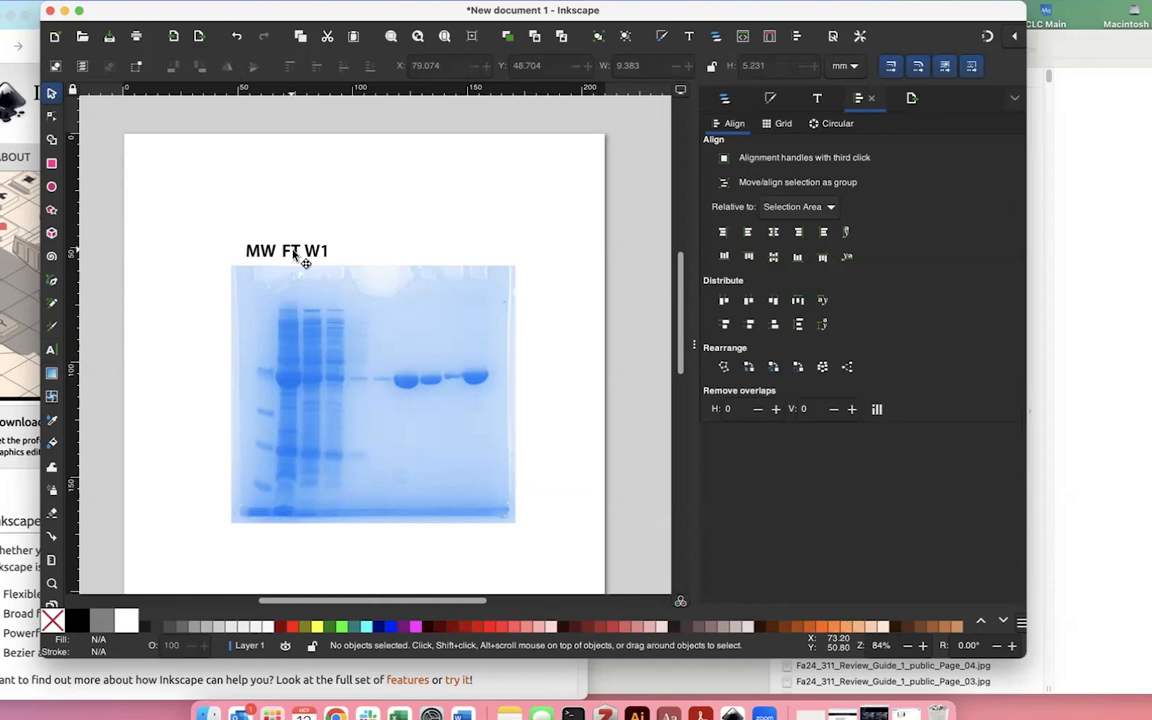
- Nudge the "W1" label to about X 78.8 mm and distribute the three lane labels horizontally with even spacing between their centers
{"action": "left_click_drag", "start_coordinate": [293, 253], "coordinate": [316, 250]}
{"action": "left_click", "coordinate": [352, 208]}
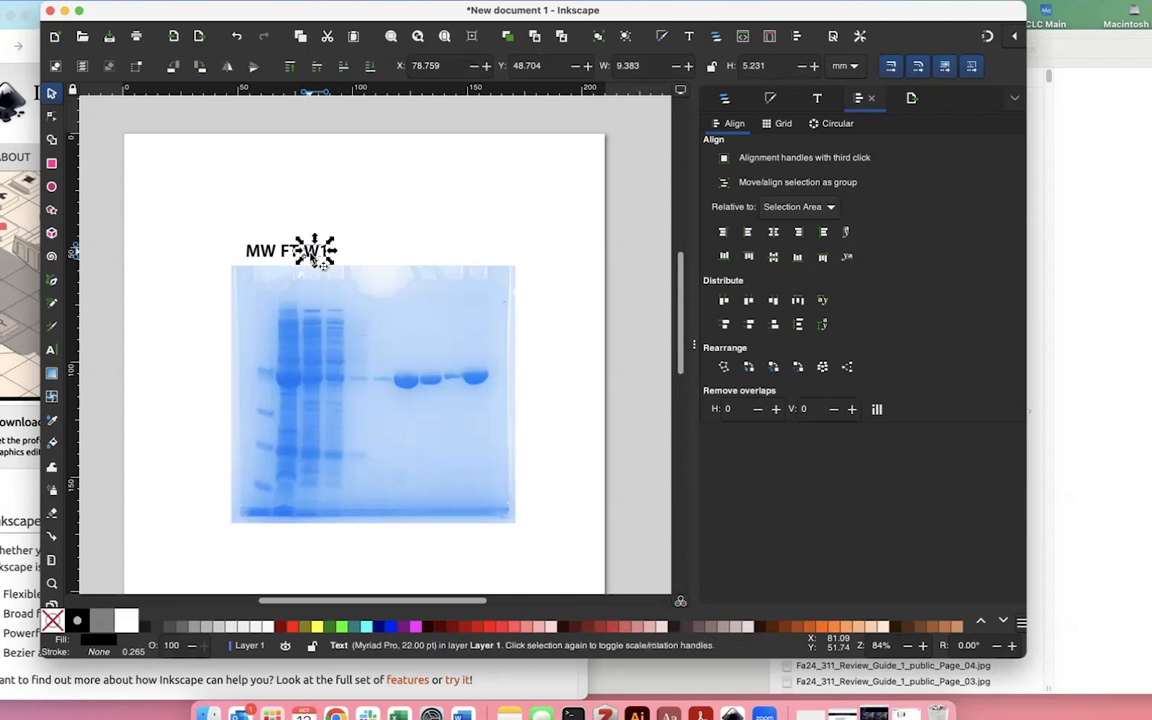
{"action": "left_click", "coordinate": [360, 224]}
{"action": "left_click_drag", "start_coordinate": [233, 238], "coordinate": [338, 264]}
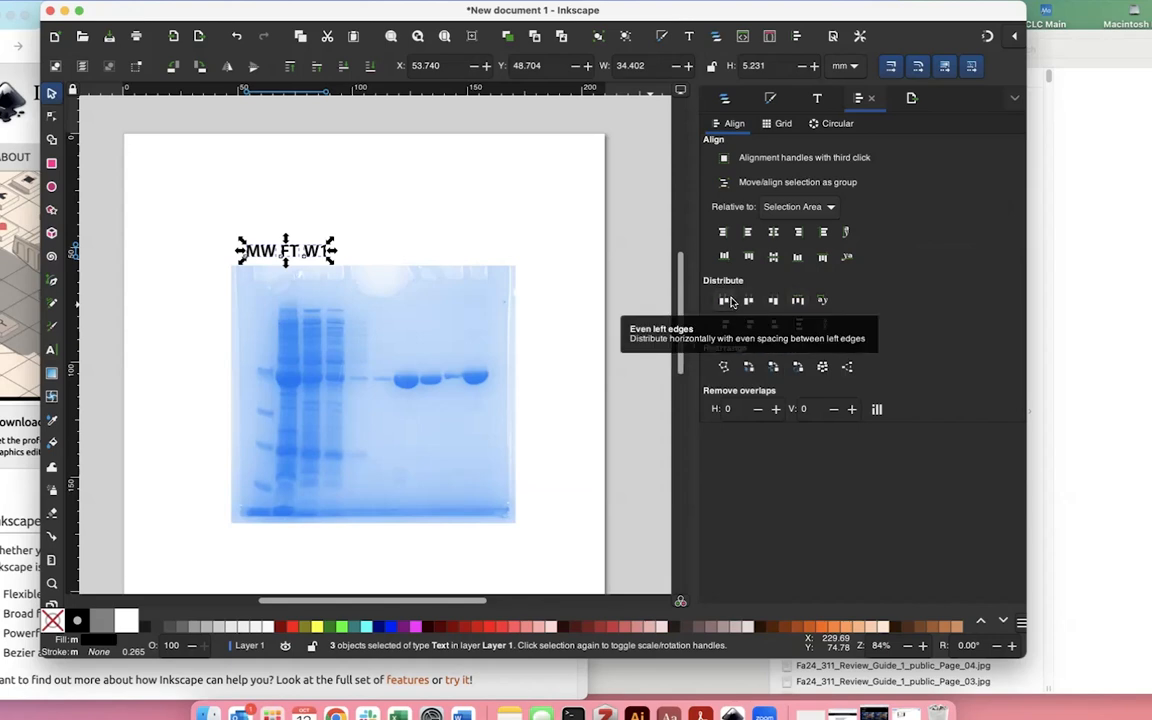
{"action": "left_click", "coordinate": [747, 301]}
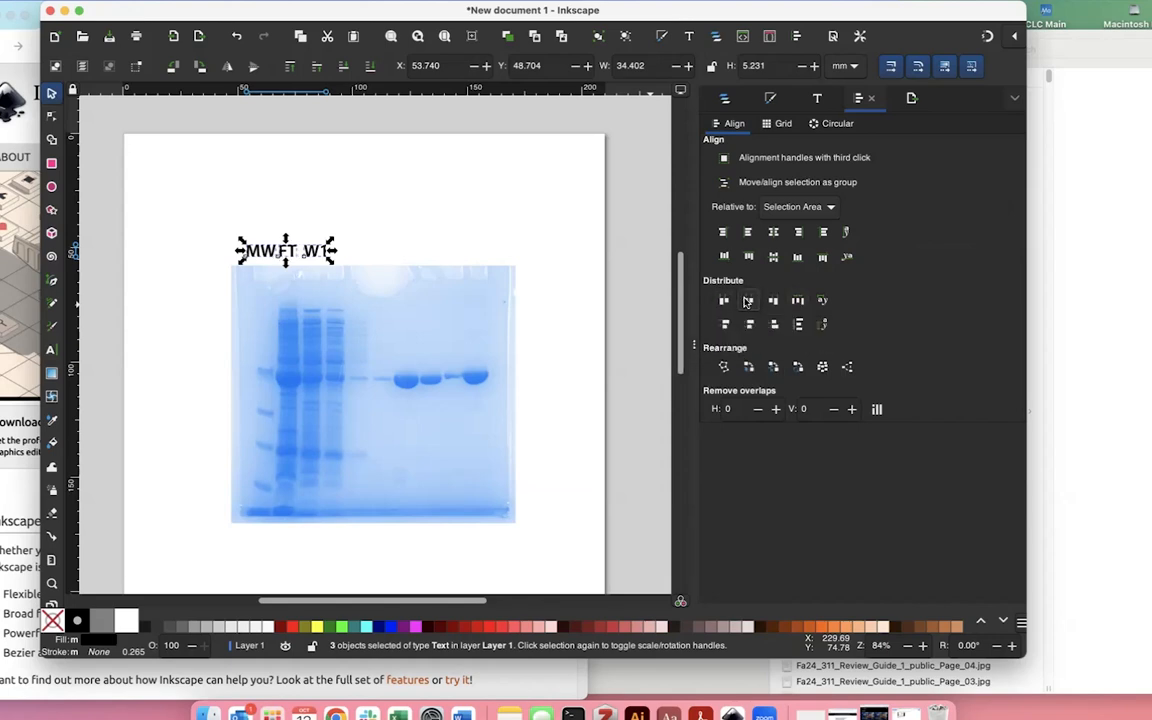
{"action": "left_click", "coordinate": [379, 240]}
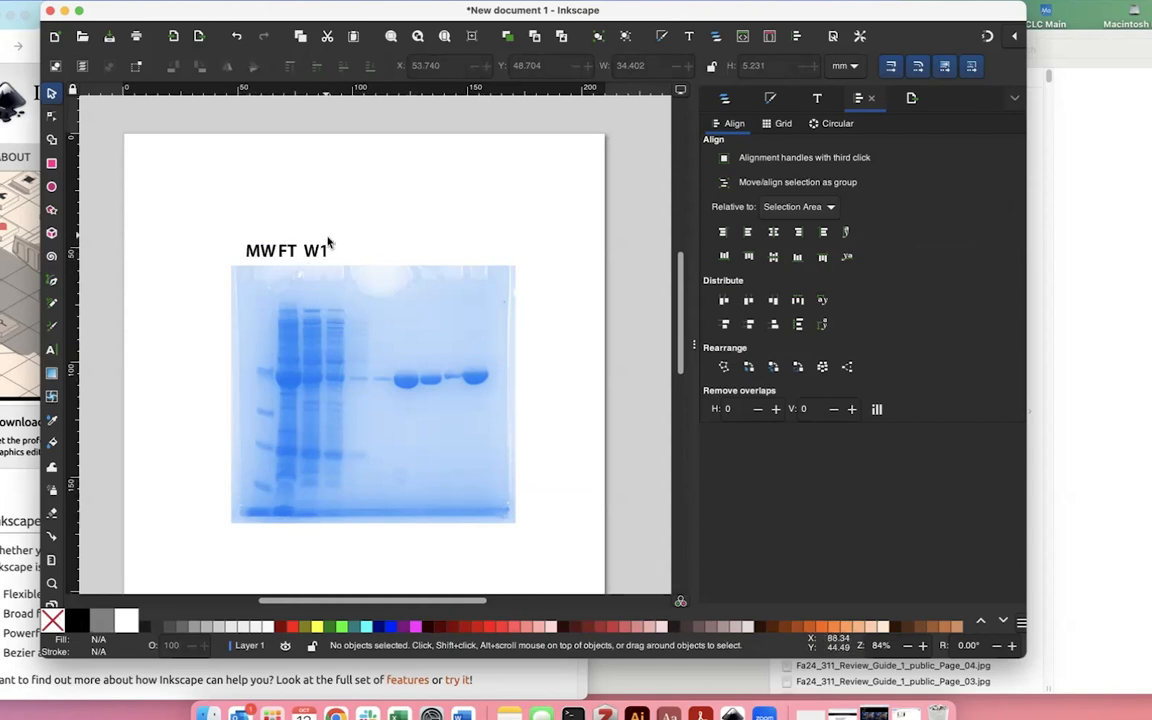
- Add a four-line text legend beside the gel's upper right: "MW: Molecular weight ladder", "FT: Flowthrough", "W1: Wash 1" and ". . ."
{"action": "scroll", "coordinate": [407, 265], "scroll_direction": "down", "scroll_amount": 1}
{"action": "scroll", "coordinate": [407, 265], "scroll_direction": "left", "scroll_amount": 2}
{"action": "scroll", "coordinate": [407, 265], "scroll_direction": "down", "scroll_amount": 1}
{"action": "scroll", "coordinate": [407, 265], "scroll_direction": "up", "scroll_amount": 2}
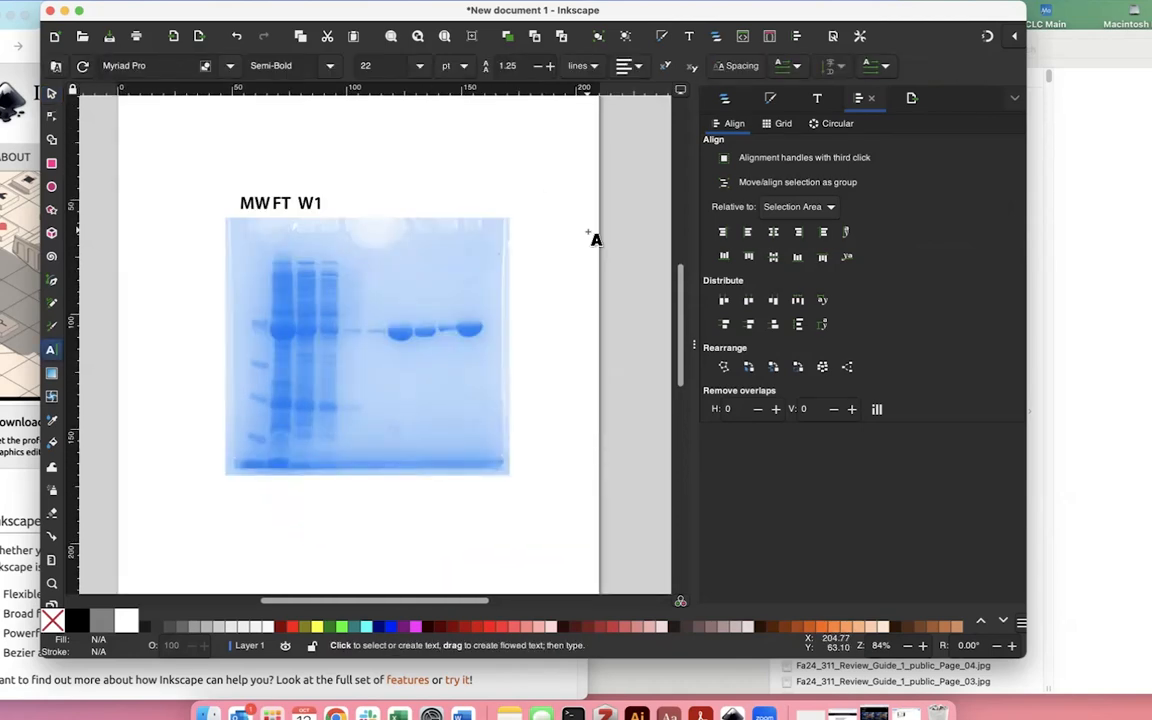
{"action": "type", "text": "M"}
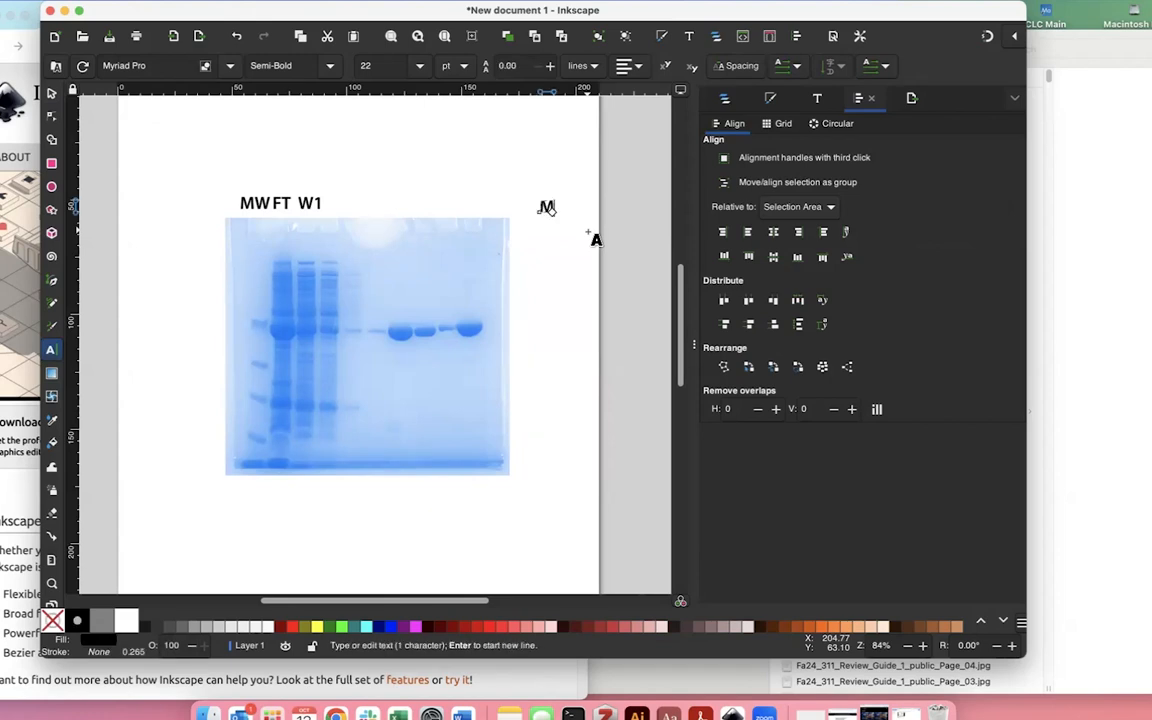
{"action": "type", "text": "W: Molecular we"}
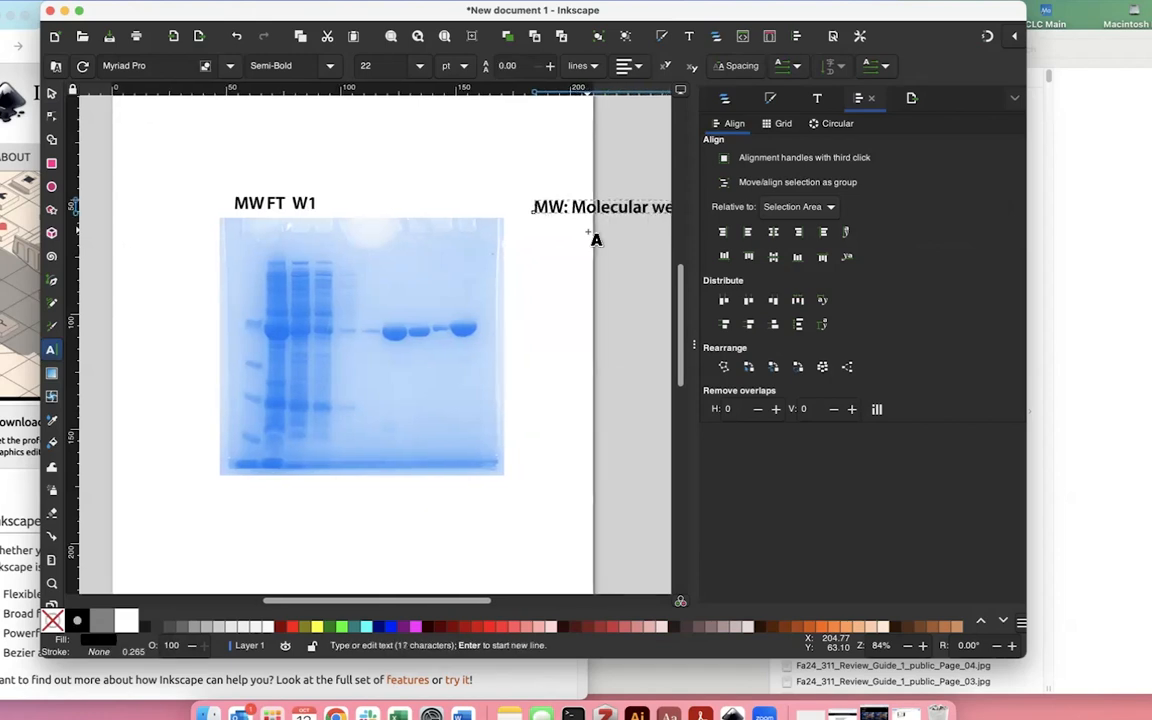
{"action": "type", "text": "ight ladde"}
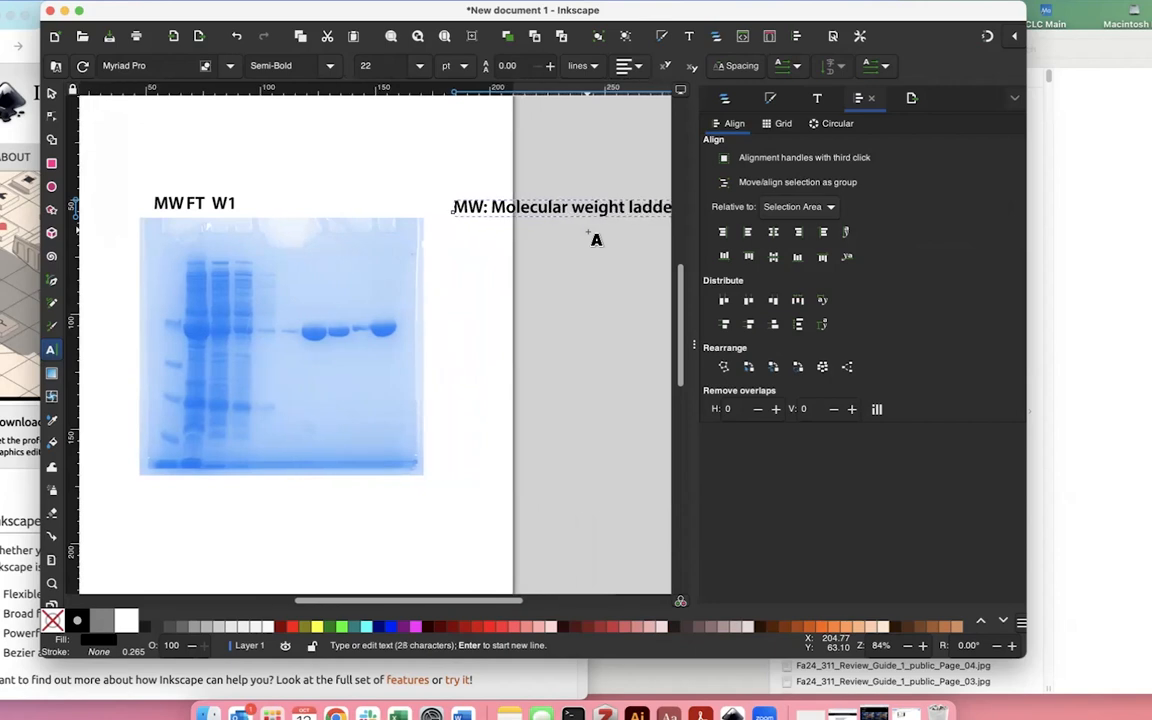
{"action": "type", "text": "rFT: Flow through"}
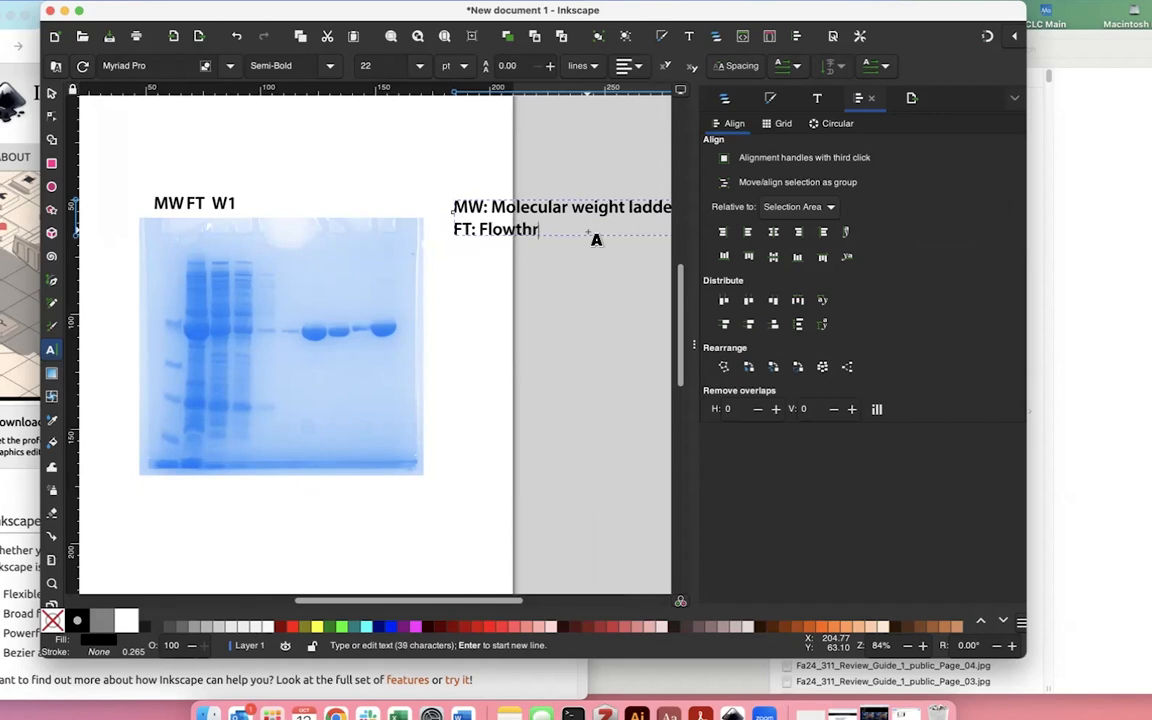
{"action": "key", "text": "Return"}
{"action": "type", "text": "W1: Wash "}
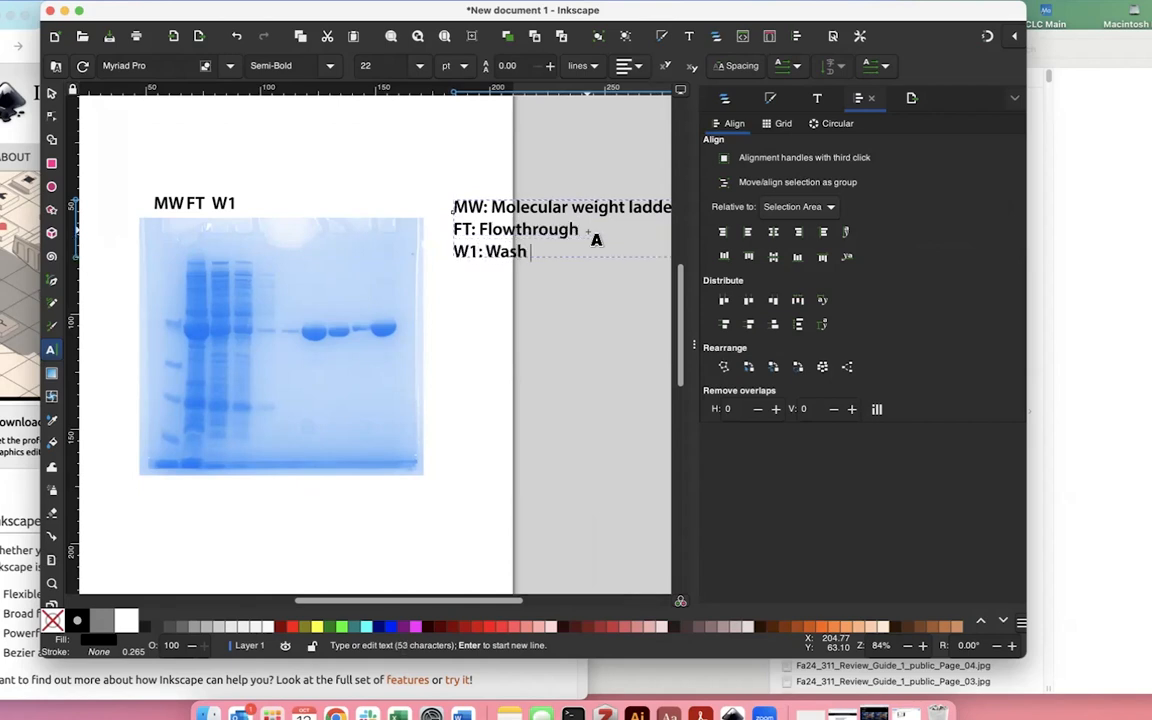
{"action": "type", "text": "1 "}
{"action": "type", "text": ". . ."}
{"action": "key", "text": "Escape"}
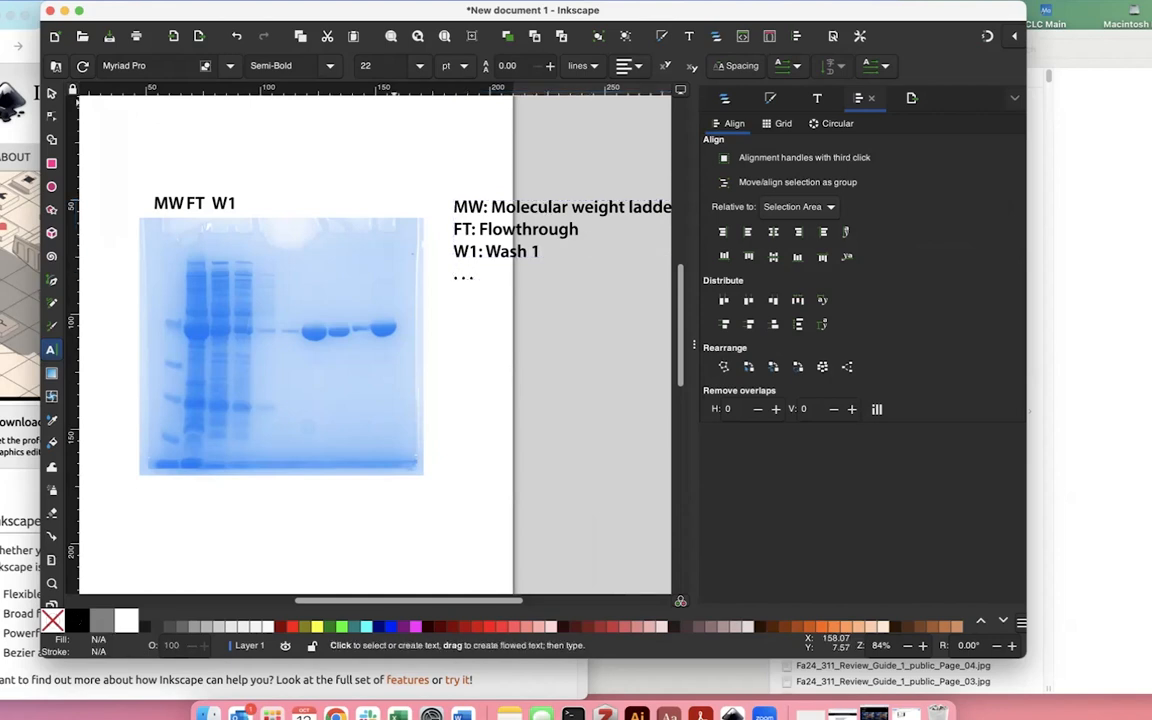
- Change the legend text's font style to Myriad Pro Normal
{"action": "left_click", "coordinate": [52, 92]}
{"action": "scroll", "coordinate": [510, 357], "scroll_direction": "down", "scroll_amount": 2}
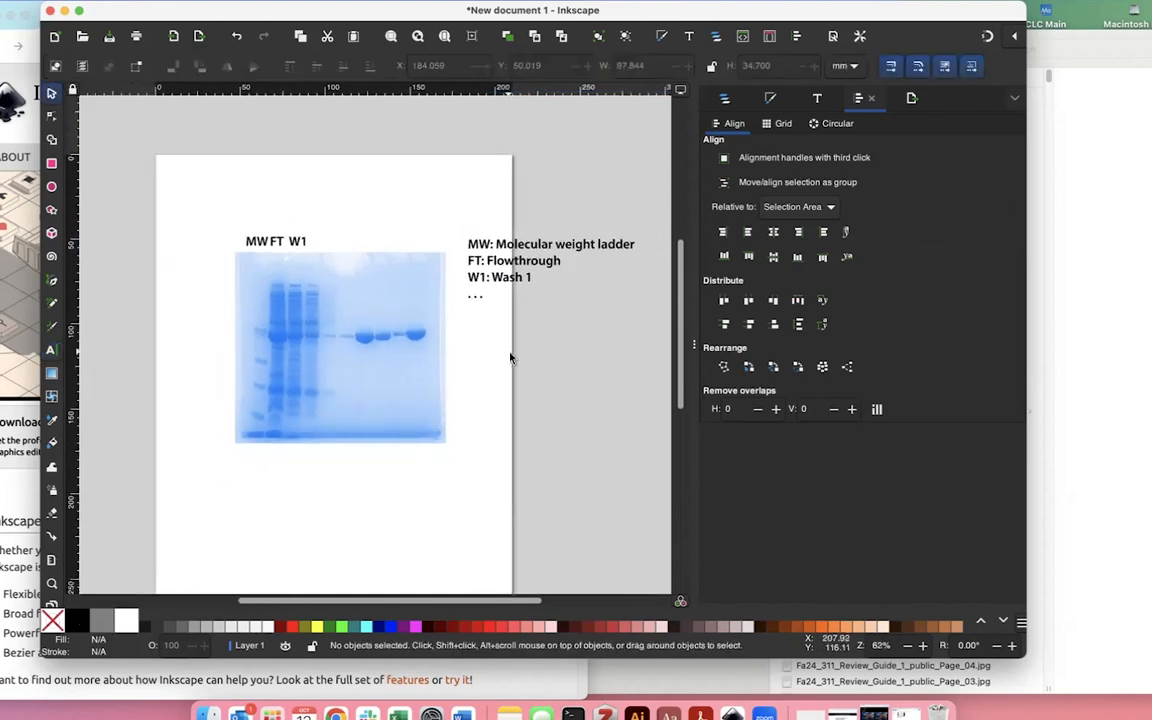
{"action": "left_click", "coordinate": [548, 257]}
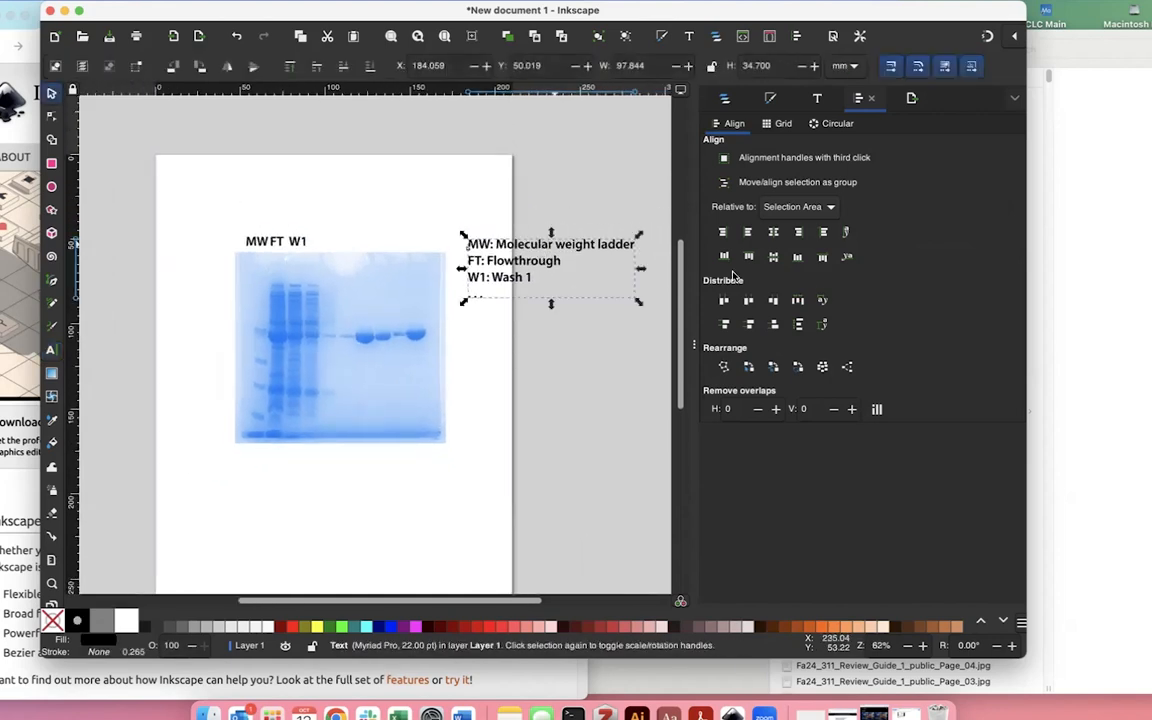
{"action": "left_click", "coordinate": [817, 97]}
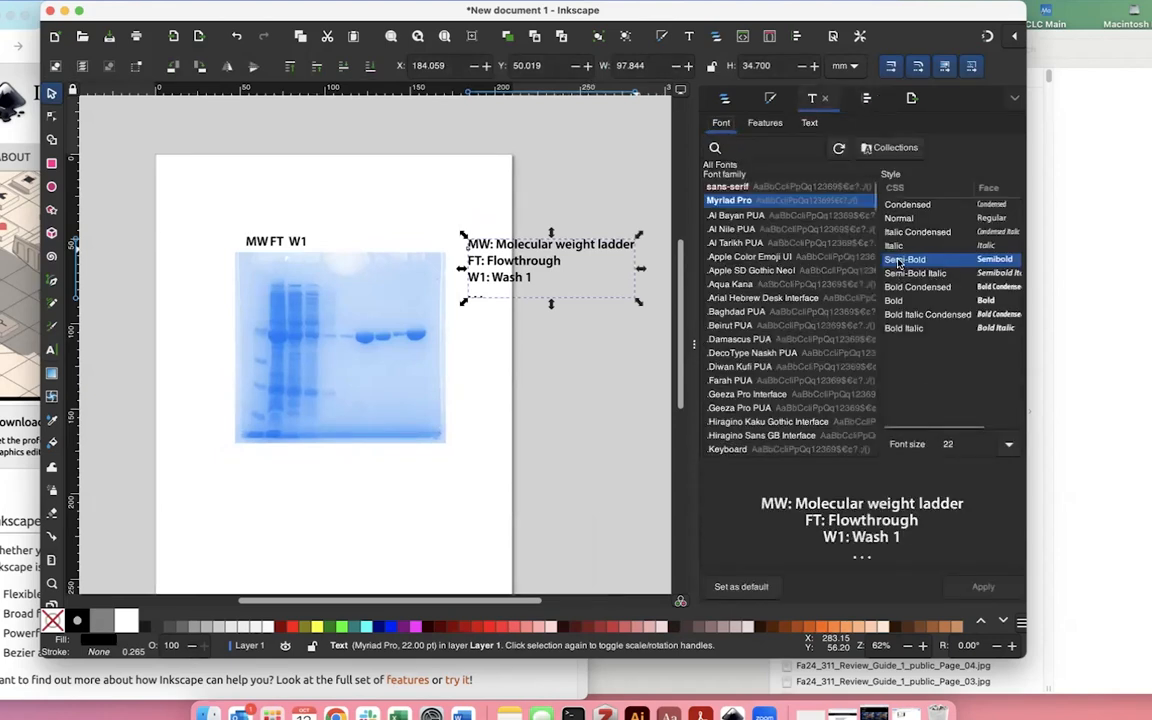
{"action": "left_click", "coordinate": [906, 218]}
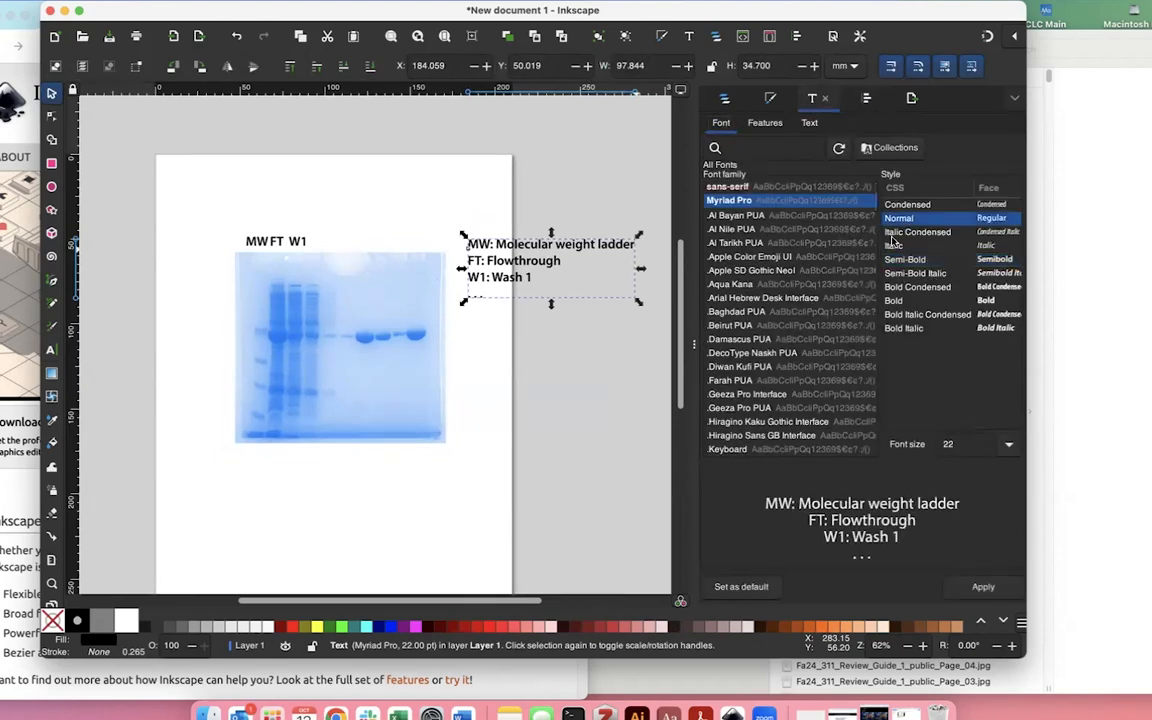
{"action": "left_click", "coordinate": [975, 589]}
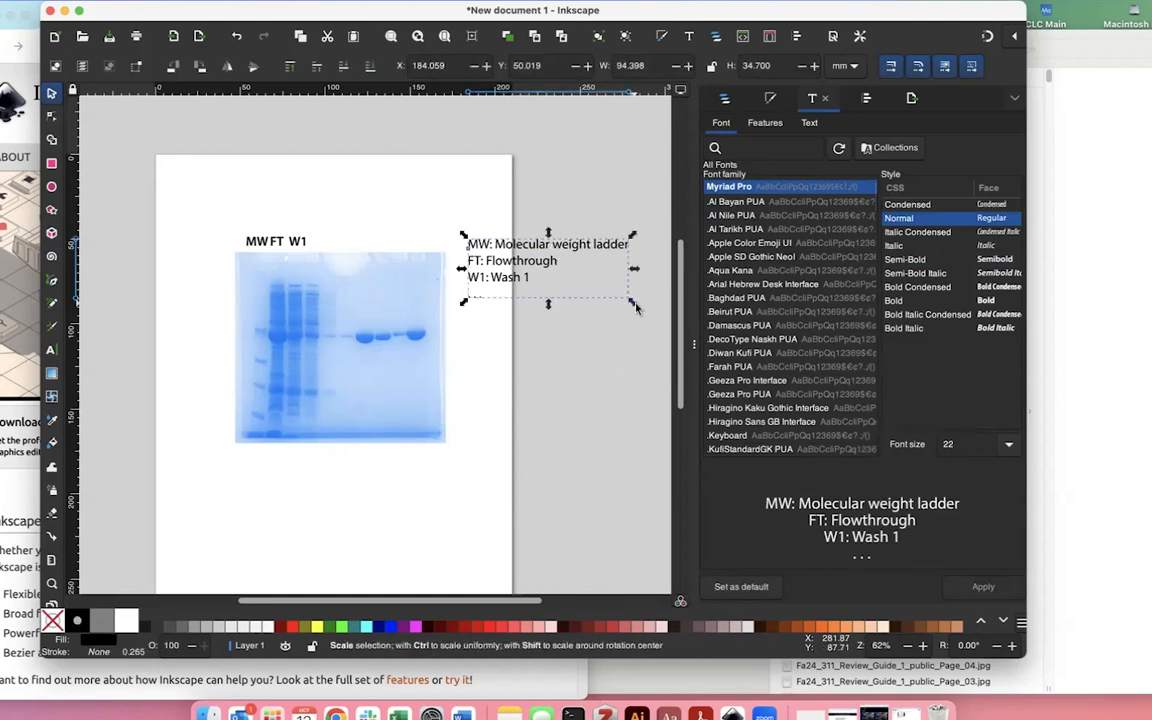
- Scale the legend proportionally to about 63 mm wide and move it close to the gel's right edge, at about X 174 mm, Y 61 mm
{"action": "left_click_drag", "start_coordinate": [613, 293], "coordinate": [596, 283]}
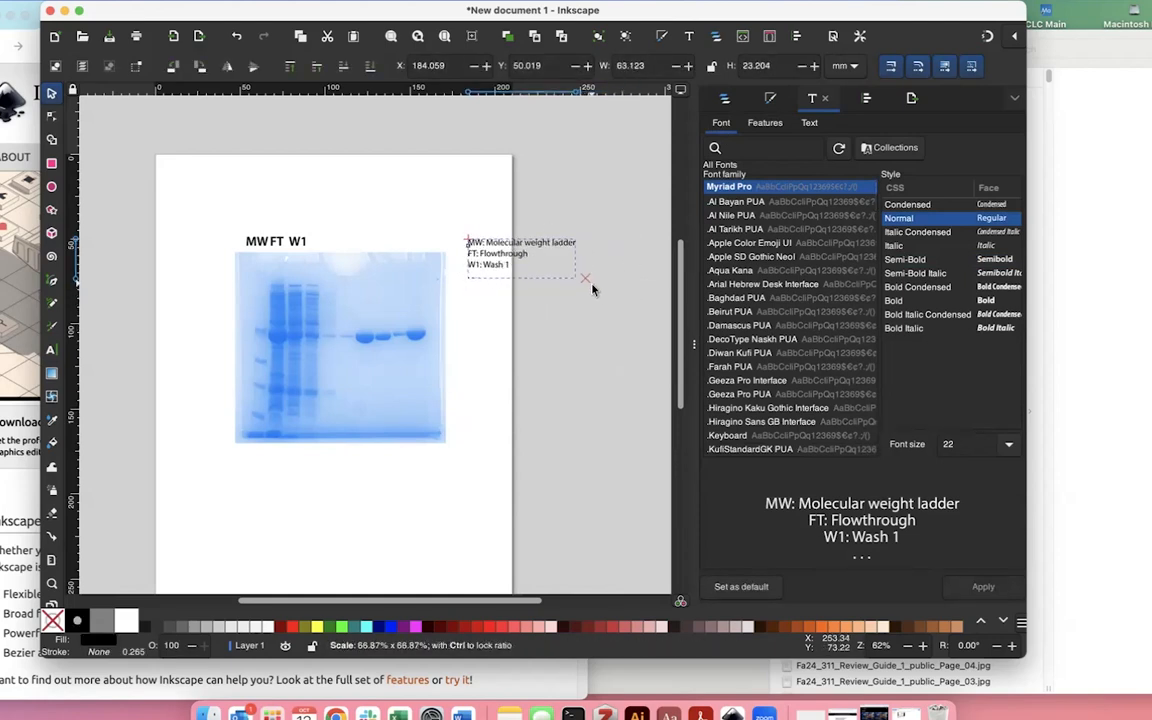
{"action": "left_click", "coordinate": [519, 286]}
{"action": "left_click", "coordinate": [490, 278]}
{"action": "left_click_drag", "start_coordinate": [490, 280], "coordinate": [473, 299]}
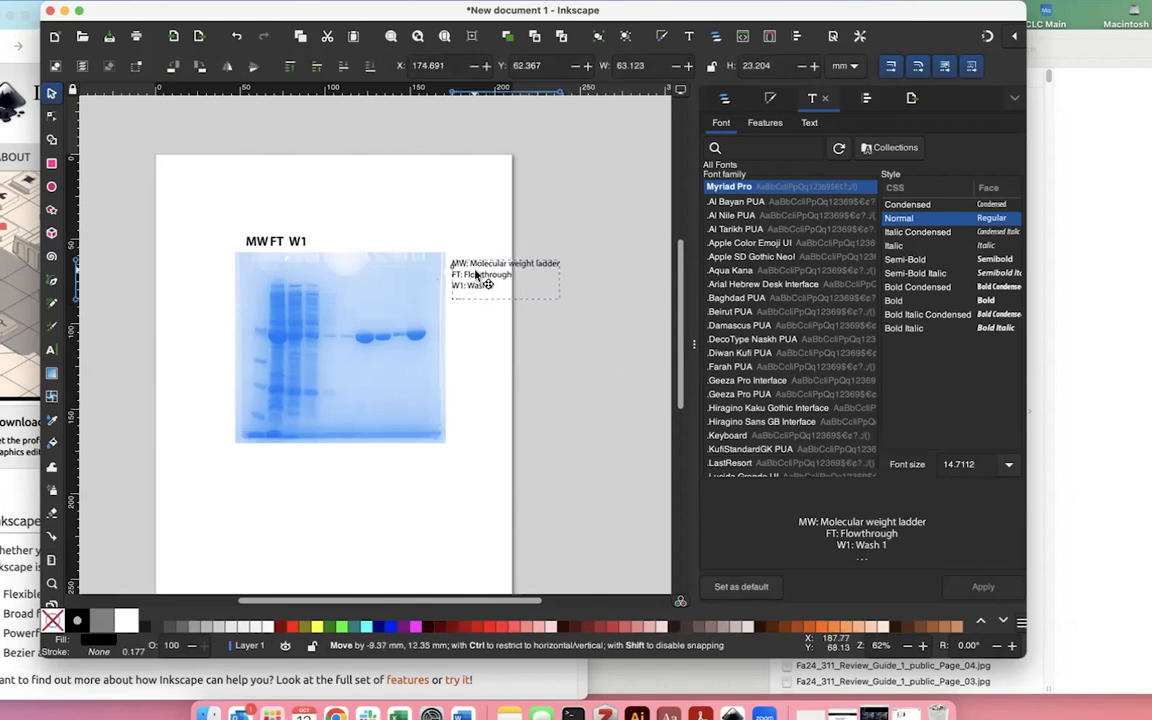
{"action": "left_click", "coordinate": [461, 305]}
- Select the gel, lane labels and legend together and move them left to about X 18.5 mm so the legend fits on the page
{"action": "left_click_drag", "start_coordinate": [180, 206], "coordinate": [558, 476]}
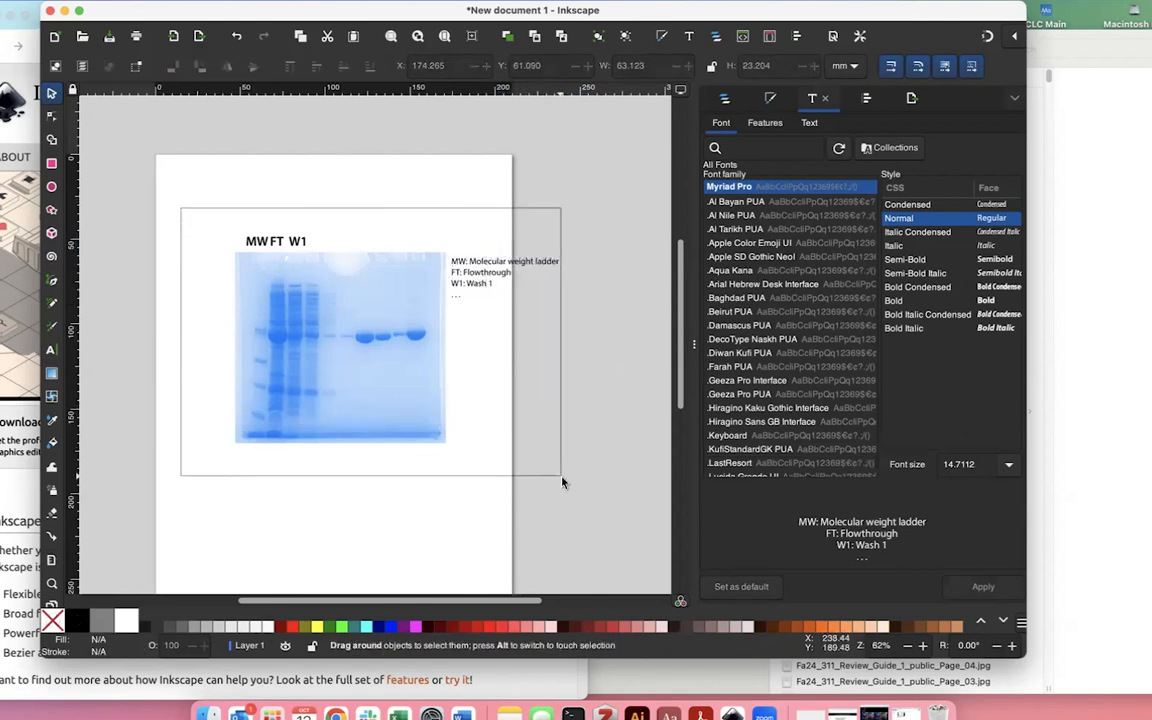
{"action": "left_click_drag", "start_coordinate": [480, 276], "coordinate": [434, 273]}
{"action": "left_click", "coordinate": [452, 310]}
{"action": "scroll", "coordinate": [463, 268], "scroll_direction": "left", "scroll_amount": 2}
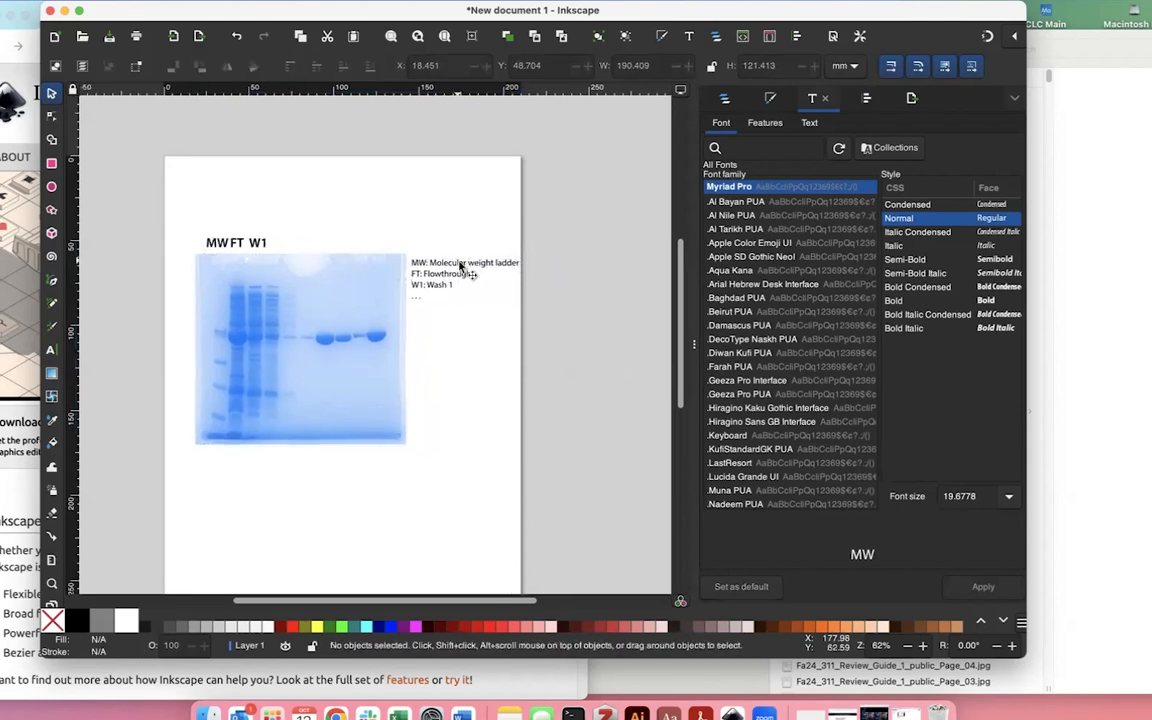
{"action": "scroll", "coordinate": [460, 266], "scroll_direction": "down", "scroll_amount": 1}
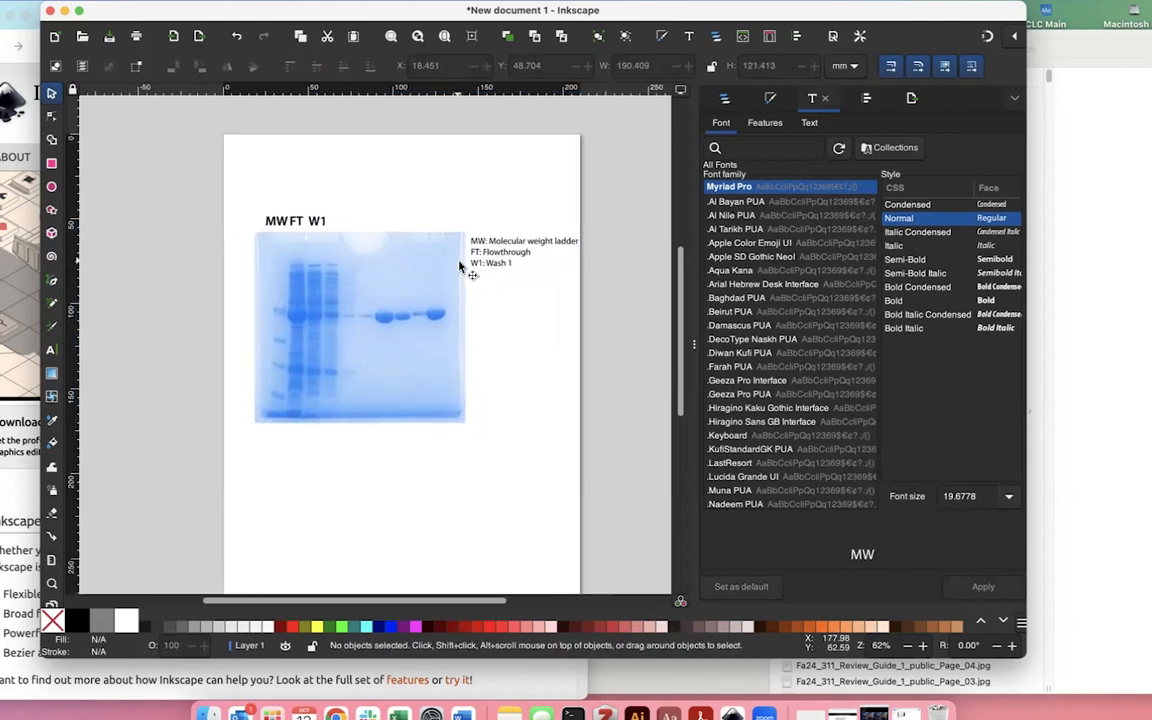
{"action": "scroll", "coordinate": [239, 268], "scroll_direction": "up", "scroll_amount": 1}
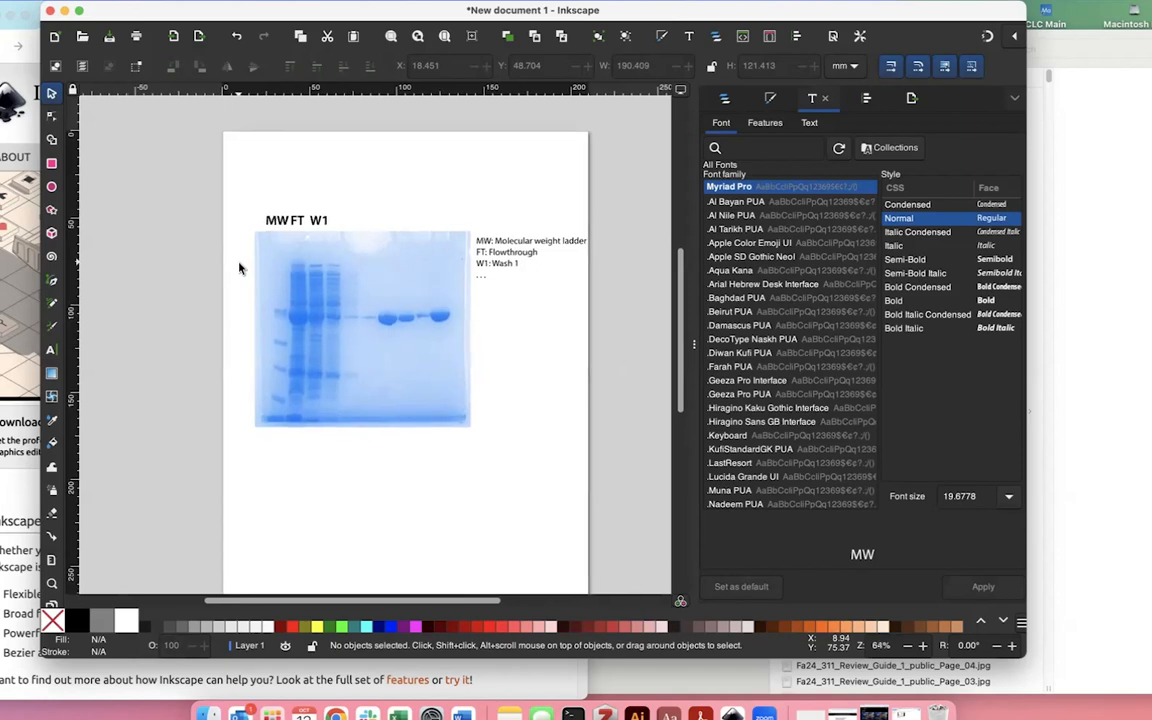
- Add the text "MW (kDa)" above the lane labels, at about X 28 mm, Y 29 mm
{"action": "scroll", "coordinate": [239, 268], "scroll_direction": "up", "scroll_amount": 2}
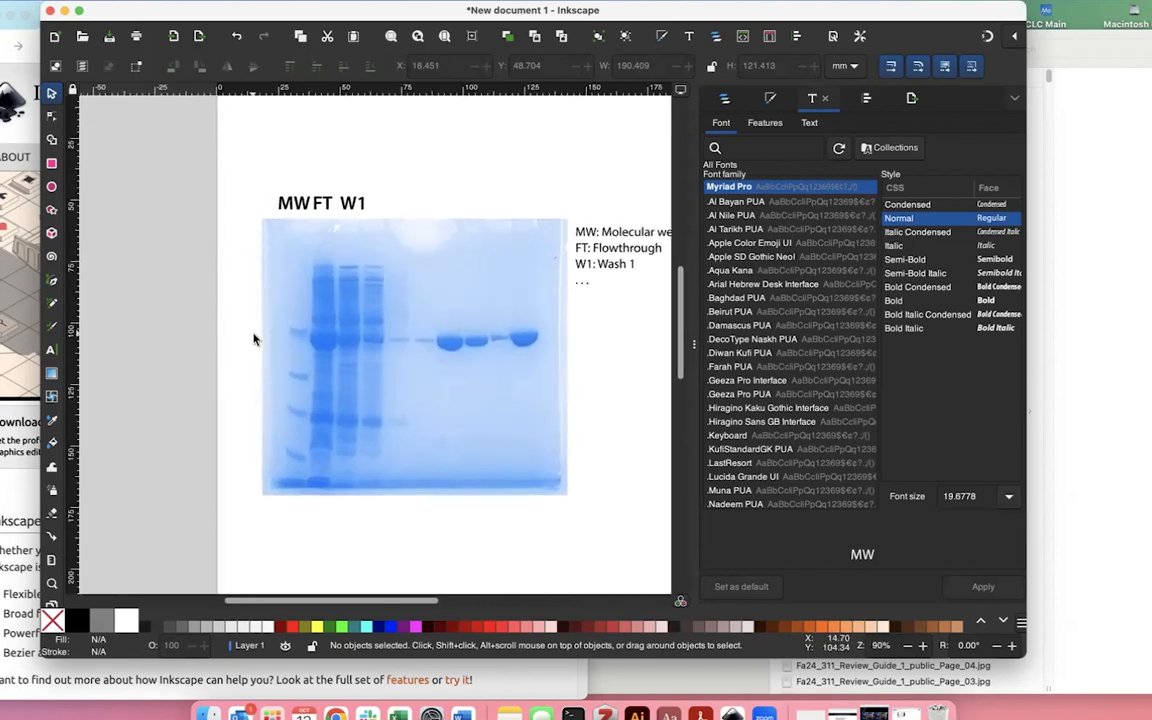
{"action": "scroll", "coordinate": [254, 340], "scroll_direction": "right", "scroll_amount": 1}
{"action": "scroll", "coordinate": [255, 342], "scroll_direction": "up", "scroll_amount": 1}
{"action": "scroll", "coordinate": [254, 342], "scroll_direction": "down", "scroll_amount": 2}
{"action": "scroll", "coordinate": [254, 342], "scroll_direction": "left", "scroll_amount": 1}
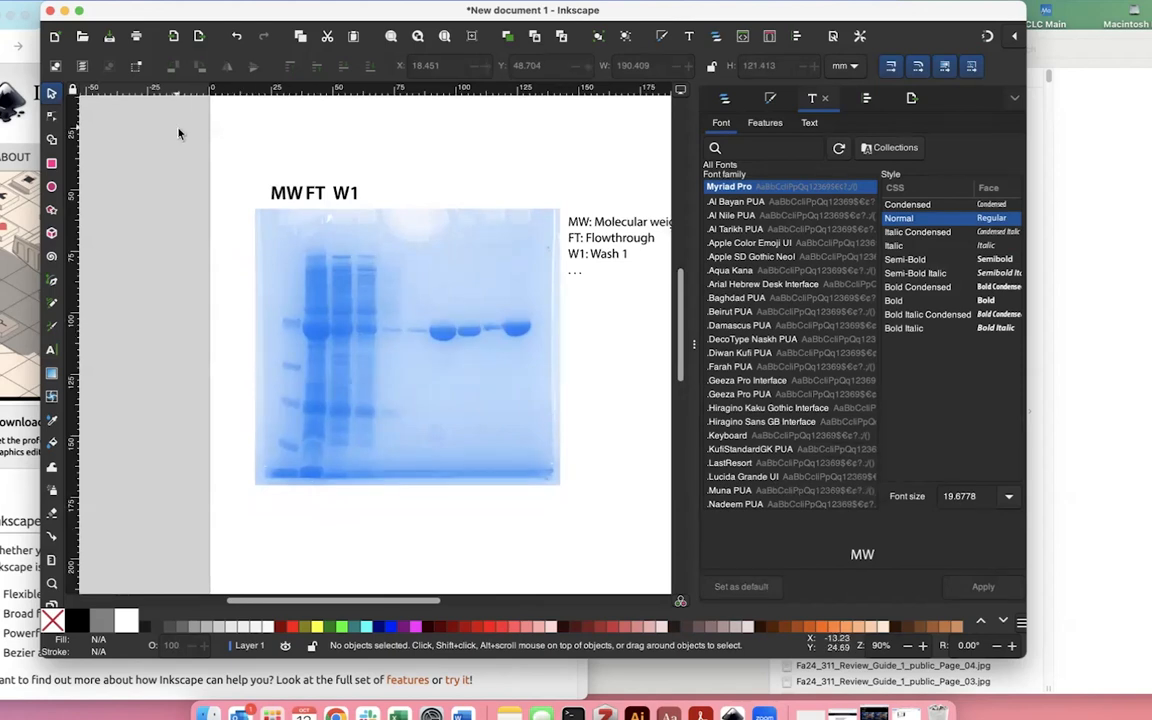
{"action": "key", "text": "t"}
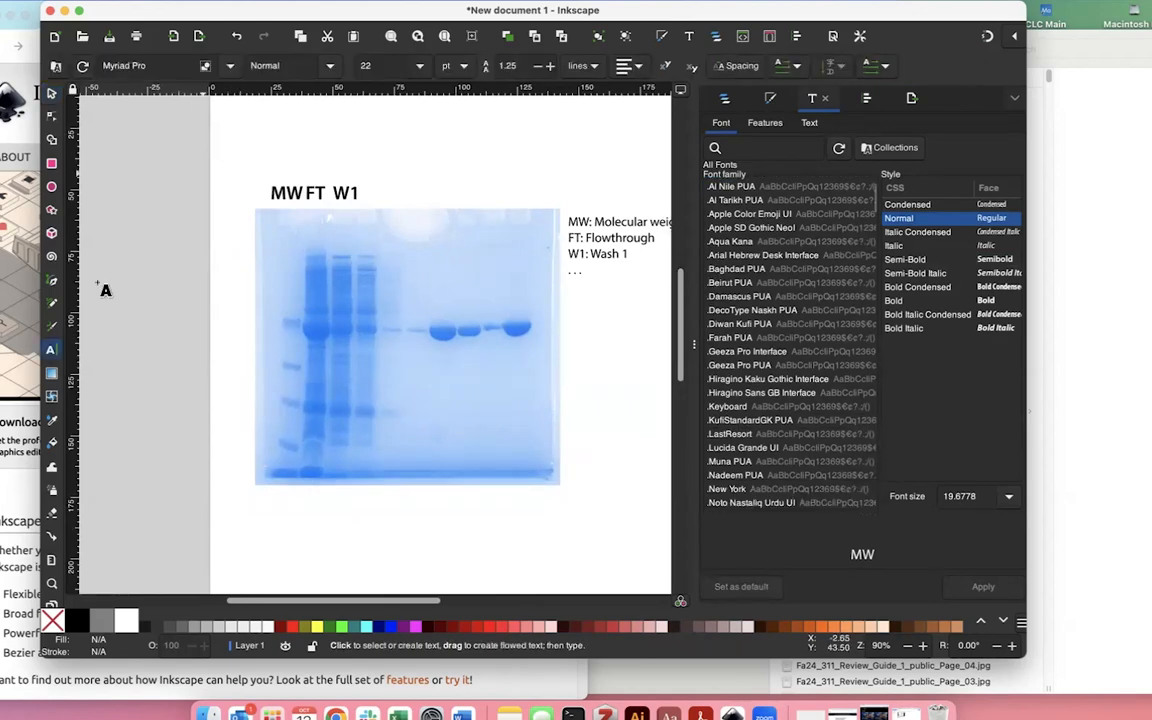
{"action": "left_click", "coordinate": [278, 148]}
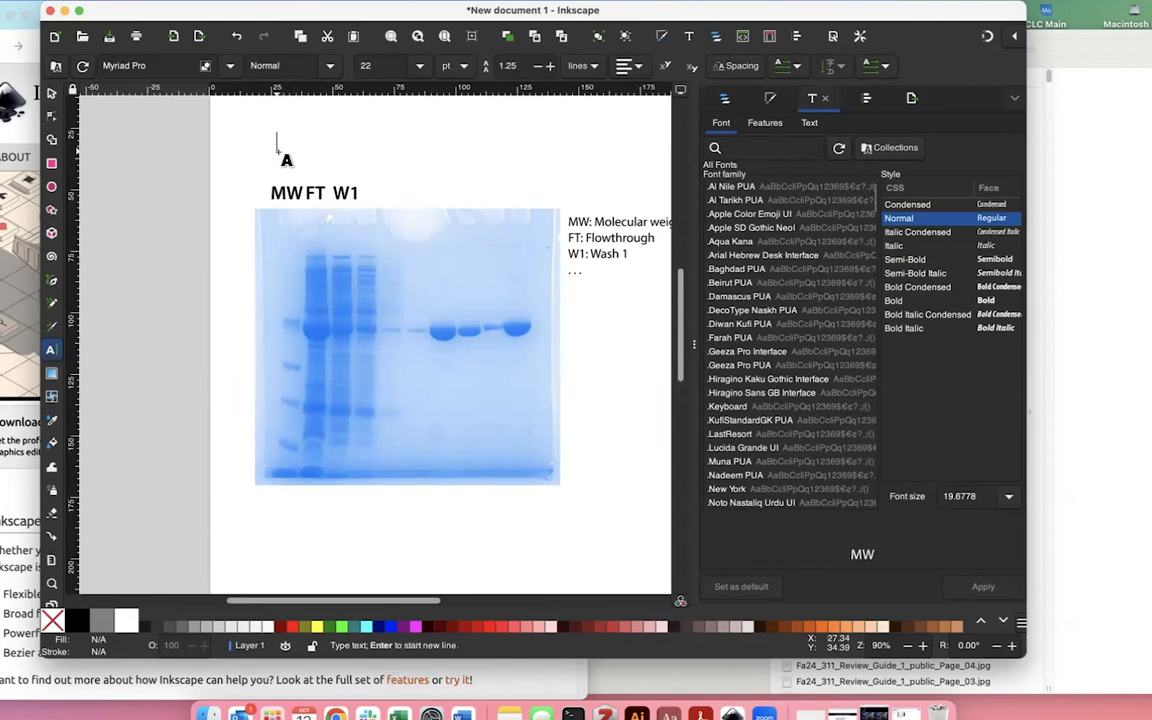
{"action": "type", "text": "MW "}
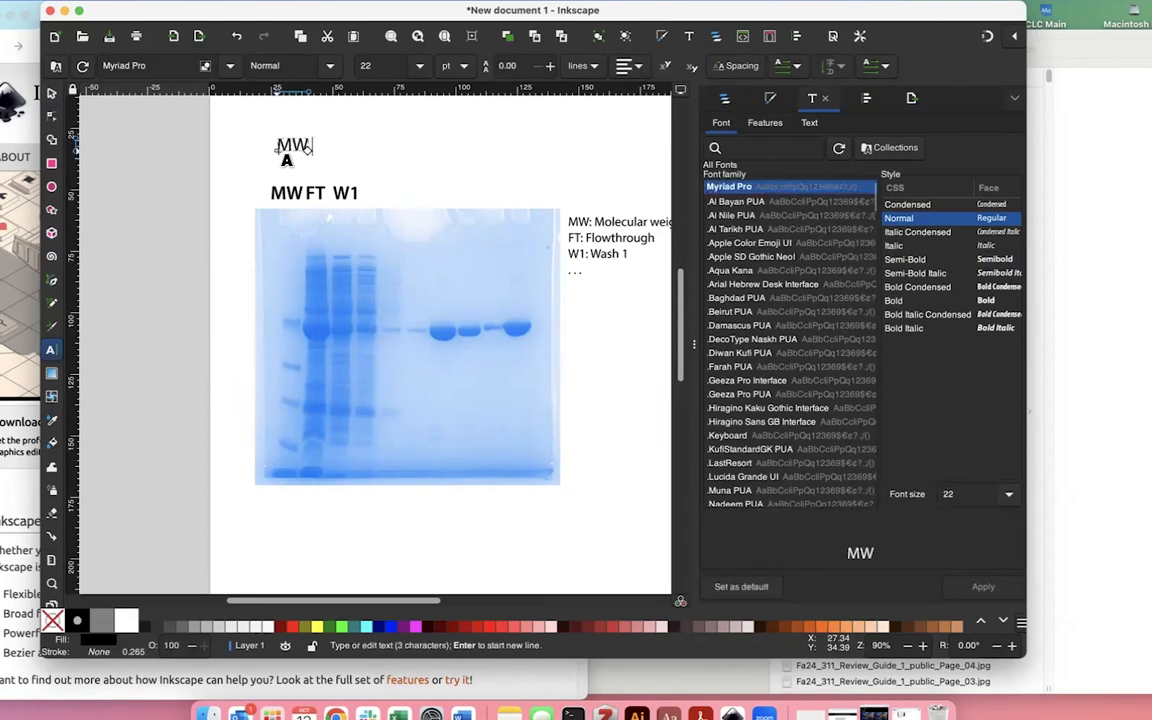
{"action": "type", "text": "(kDa)"}
{"action": "key", "text": "Escape"}
{"action": "left_click", "coordinate": [53, 92]}
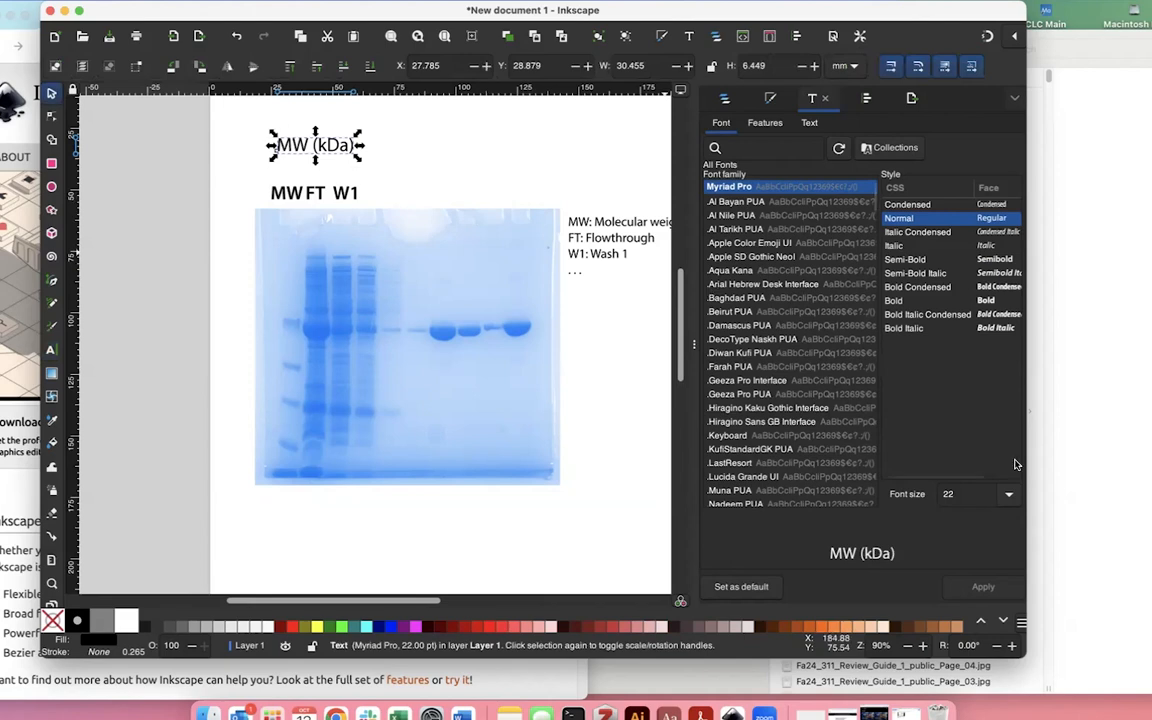
- Set the "MW (kDa)" text to font size 16 and move it beside the gel's upper left, at about X -4 mm, Y 70 mm
{"action": "left_click", "coordinate": [960, 494]}
{"action": "left_click", "coordinate": [958, 234]}
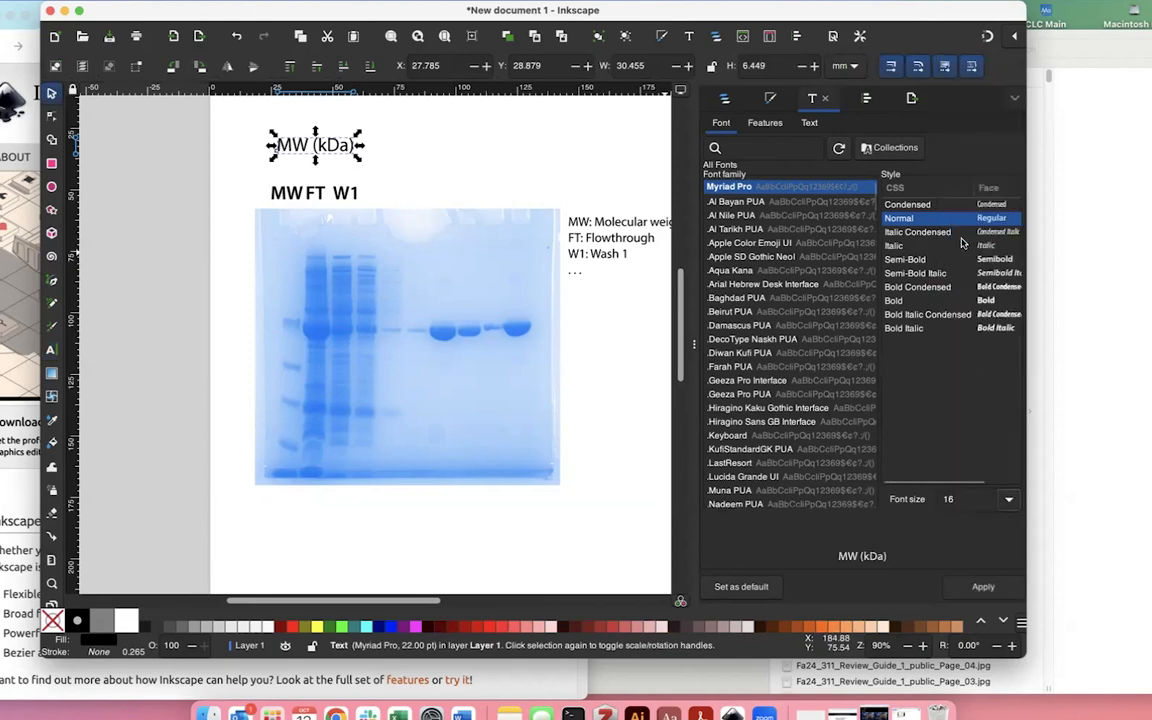
{"action": "left_click", "coordinate": [970, 590]}
{"action": "left_click_drag", "start_coordinate": [305, 148], "coordinate": [232, 248]}
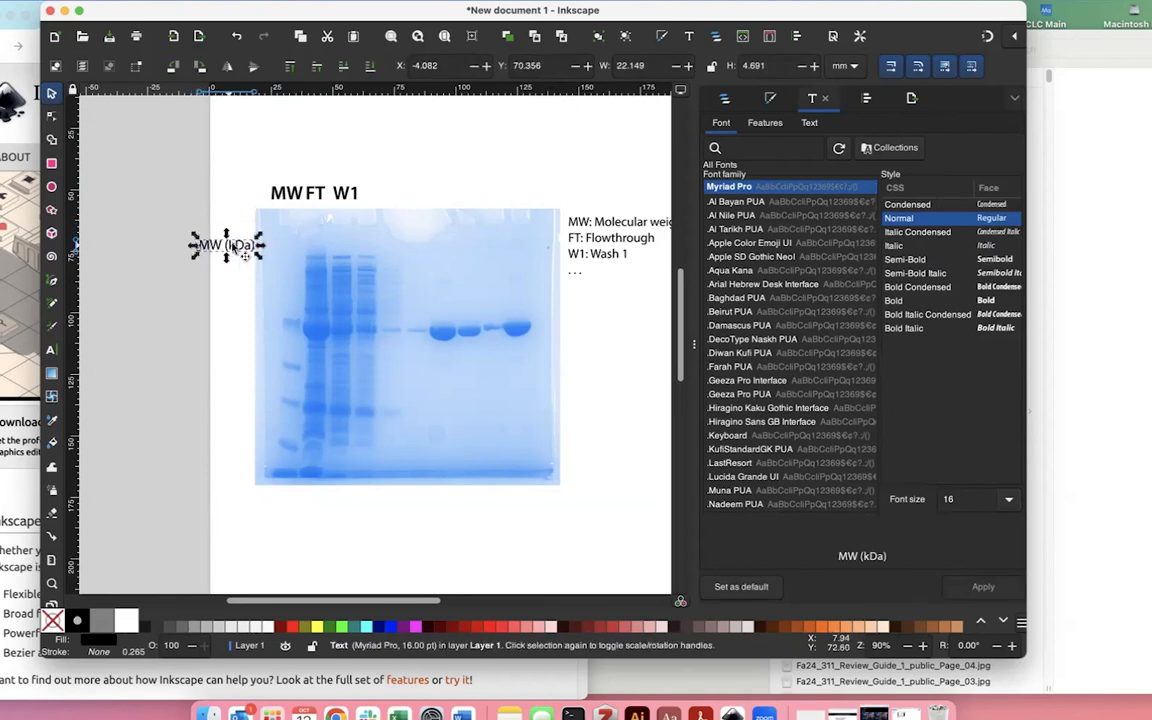
- Switch to the browser's Spectra Multicolor Low Range Protein Ladder page, find the kDa band profile, and position the Inkscape window beside it for reference
{"action": "left_click", "coordinate": [17, 68]}
{"action": "left_click", "coordinate": [305, 15]}
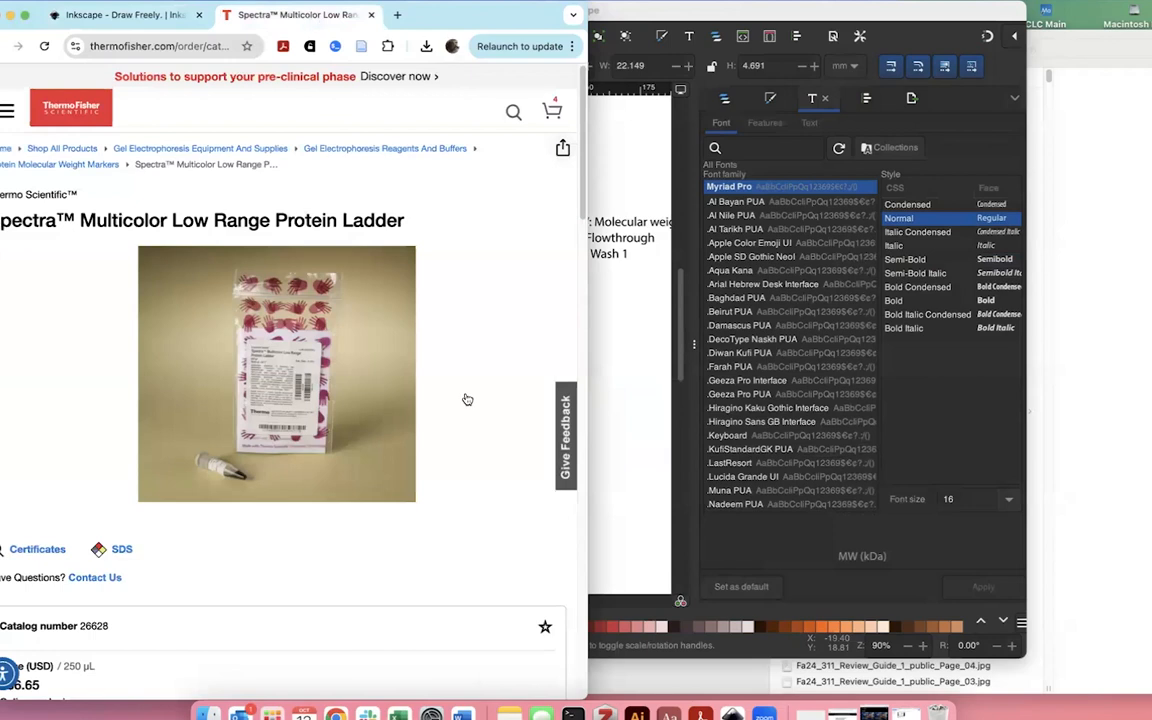
{"action": "scroll", "coordinate": [466, 399], "scroll_direction": "down", "scroll_amount": 15}
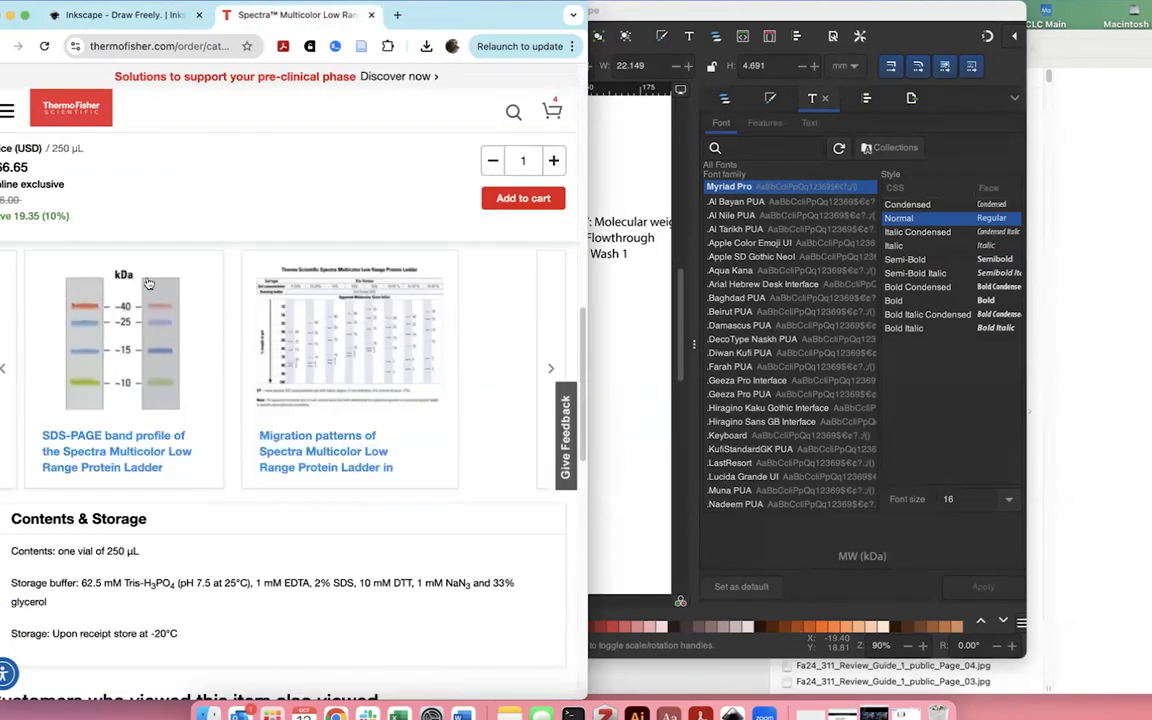
{"action": "left_click", "coordinate": [671, 15]}
{"action": "left_click_drag", "start_coordinate": [671, 15], "coordinate": [792, 44]}
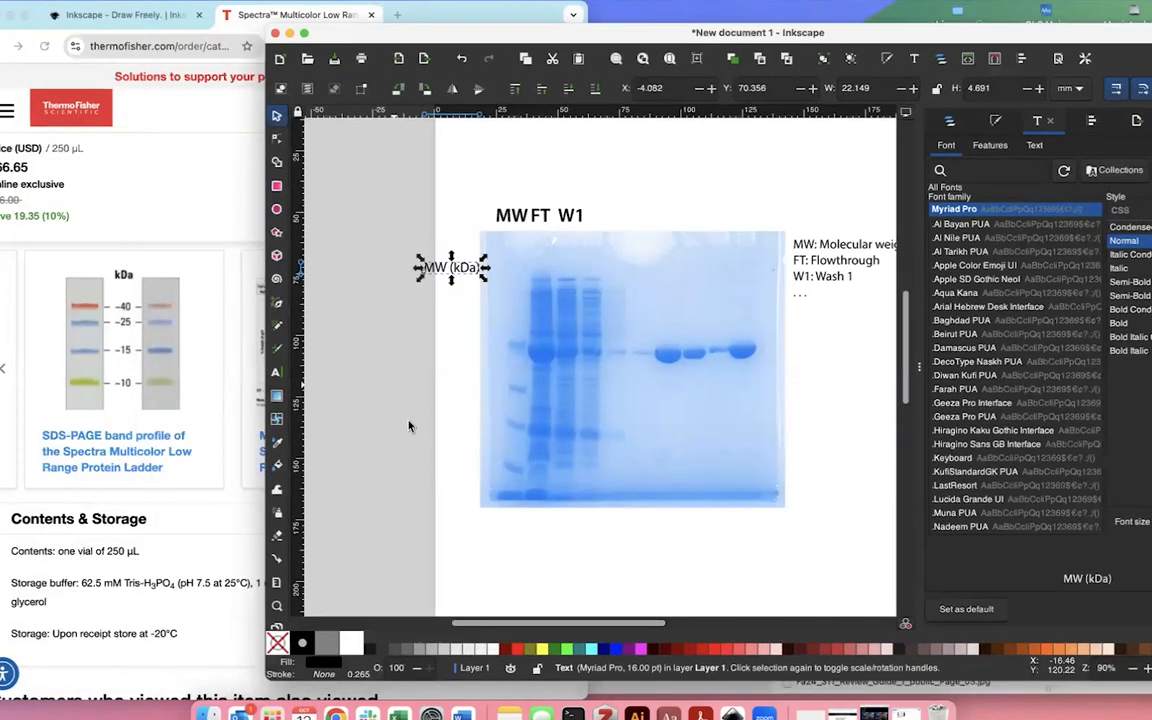
- Add separate text labels "40", "25", "15" and "10" in a column below "MW (kDa)", to the left of the gel
{"action": "key", "text": "t"}
{"action": "left_click", "coordinate": [433, 320]}
{"action": "type", "text": "40"}
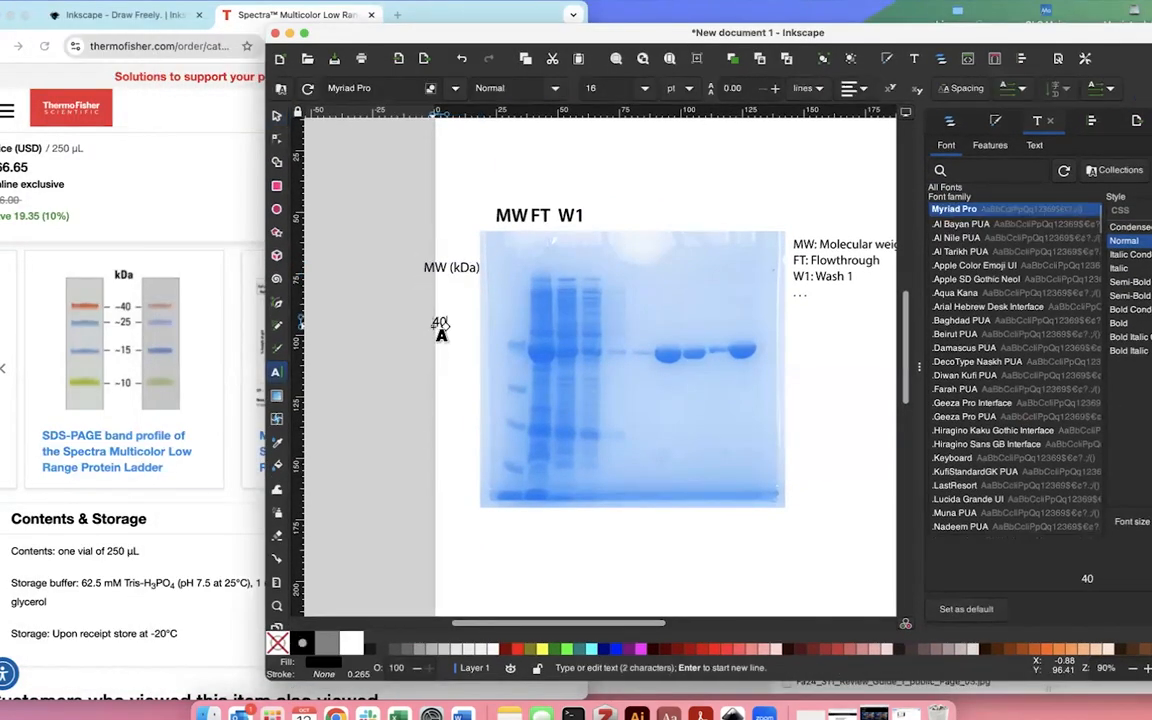
{"action": "left_click", "coordinate": [437, 357]}
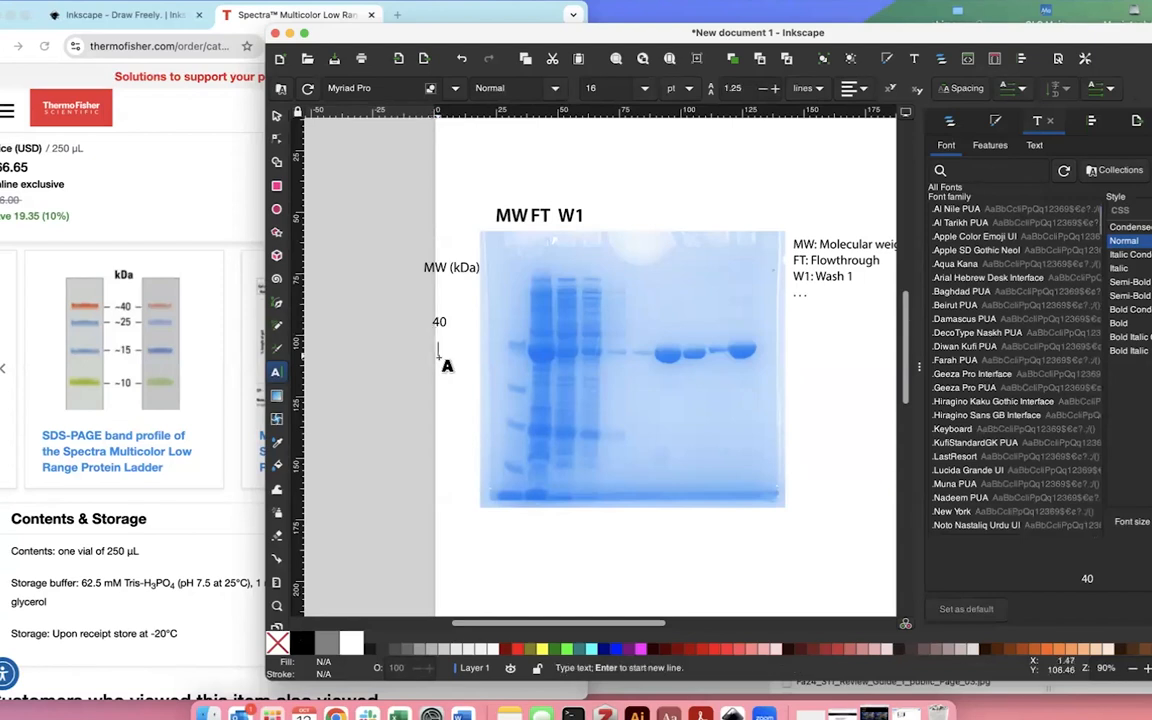
{"action": "type", "text": "25"}
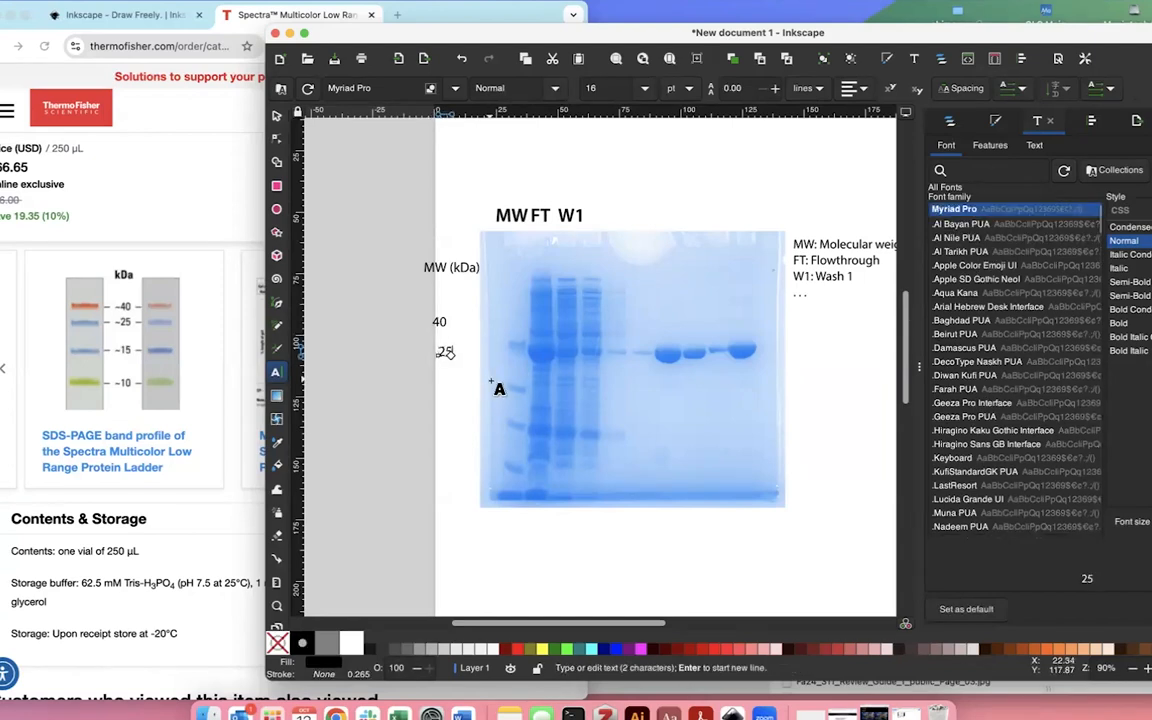
{"action": "key", "text": "Escape"}
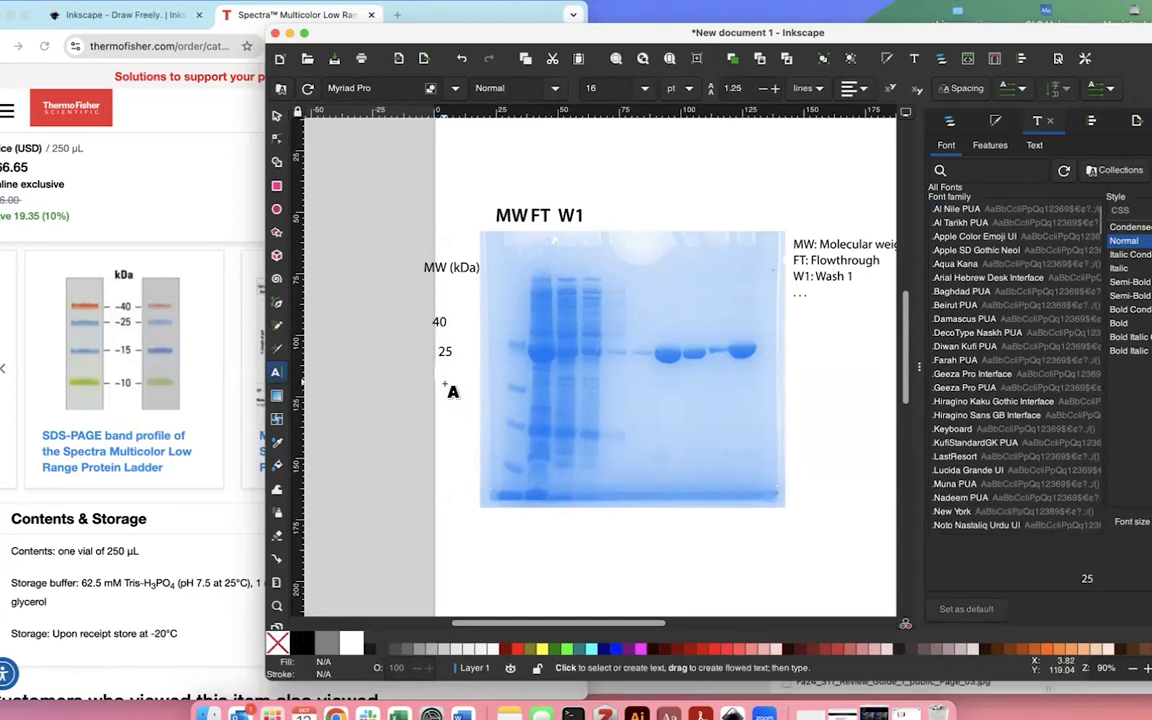
{"action": "left_click", "coordinate": [445, 384]}
{"action": "type", "text": "15"}
{"action": "key", "text": "Escape"}
{"action": "left_click", "coordinate": [446, 415]}
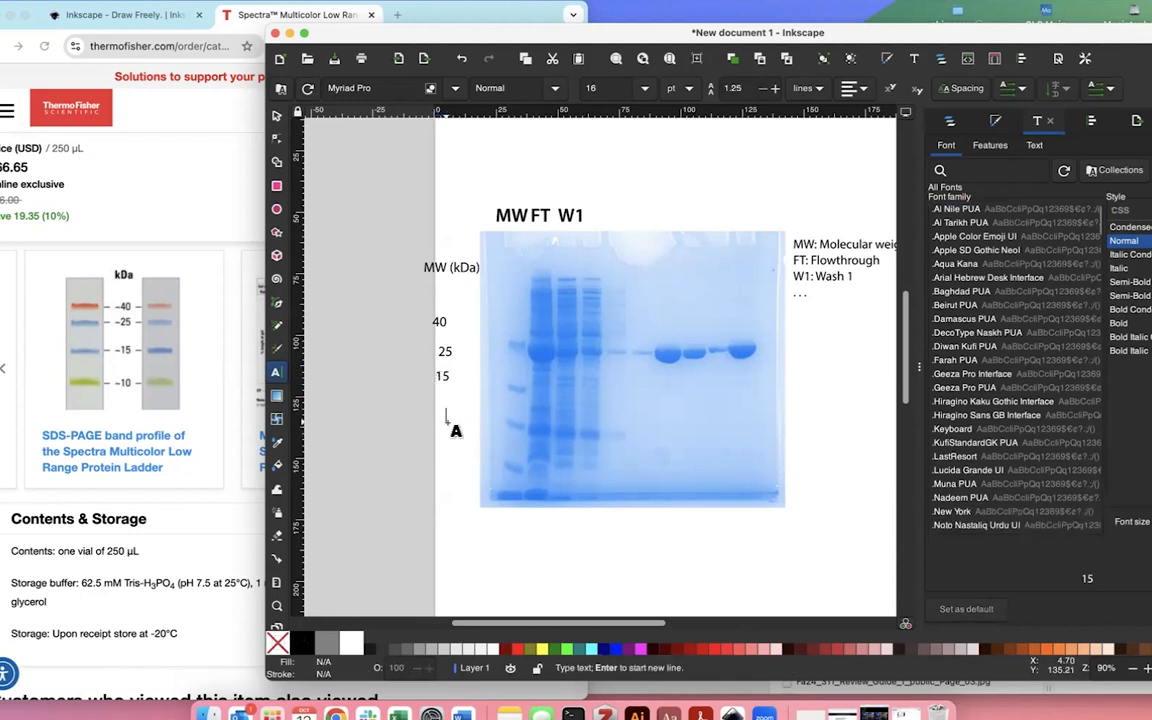
{"action": "type", "text": "10"}
{"action": "key", "text": "Escape"}
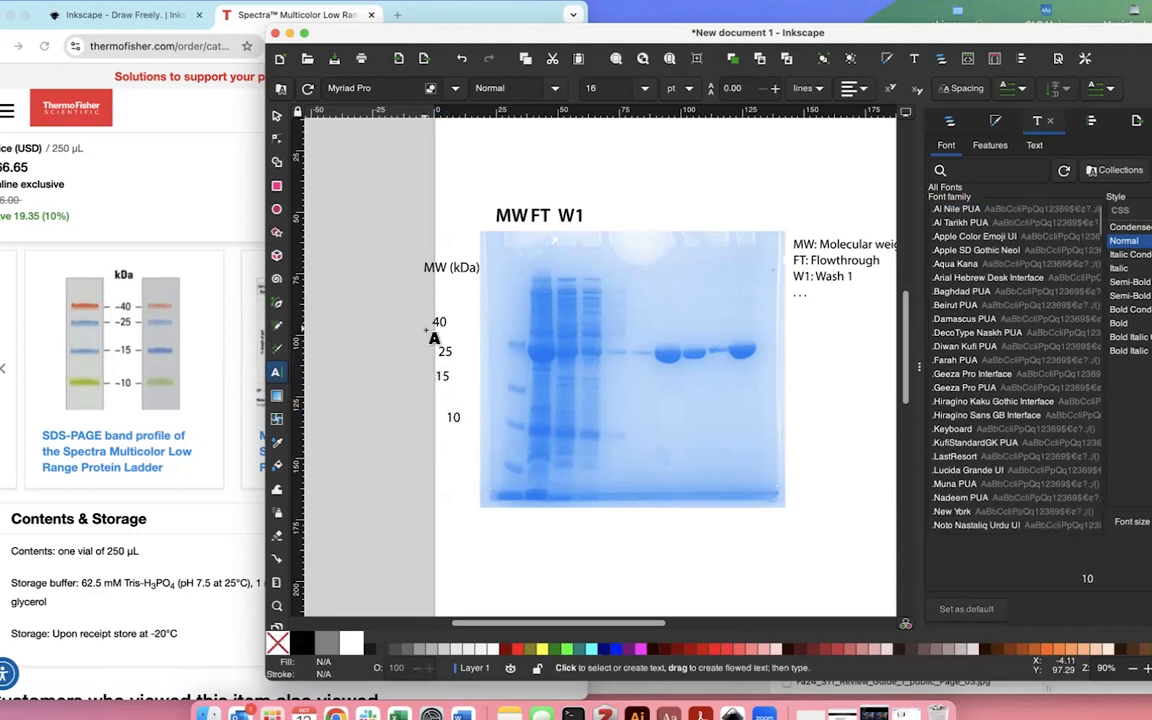
- Align the right edges of the four kDa numbers with the selection area's left edge and place the column at about X 11.6 mm, Y 102 mm
{"action": "left_click", "coordinate": [276, 116]}
{"action": "left_click_drag", "start_coordinate": [411, 313], "coordinate": [468, 471]}
{"action": "left_click_drag", "start_coordinate": [447, 330], "coordinate": [469, 351]}
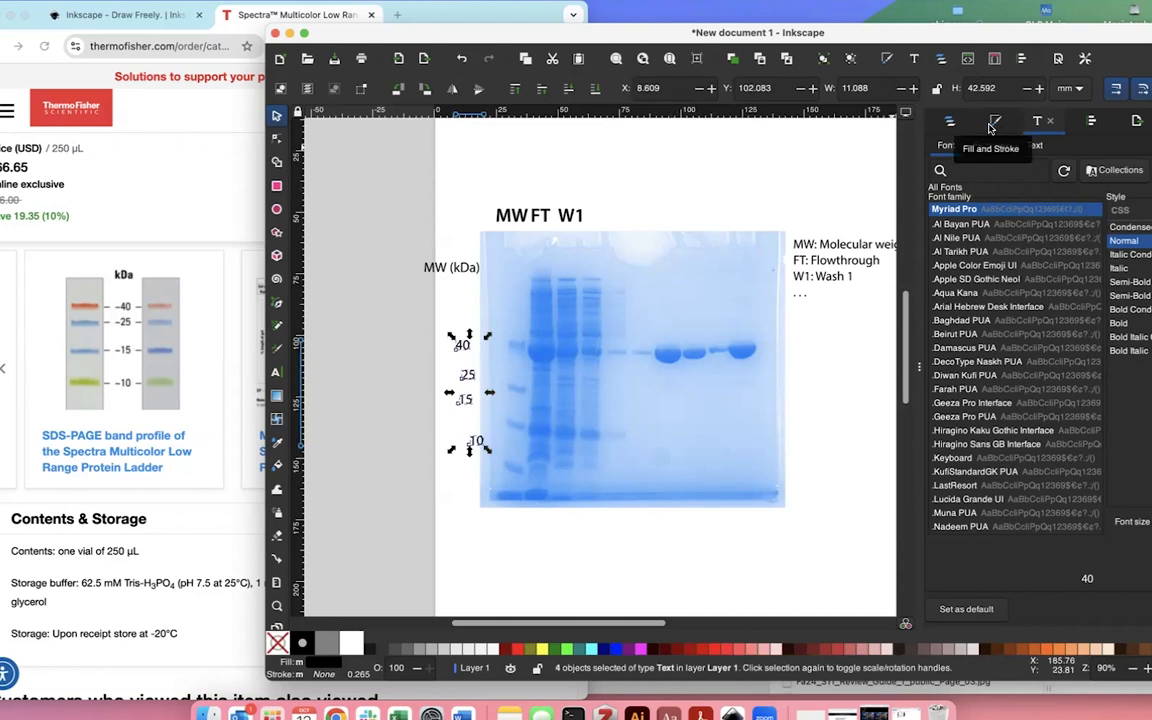
{"action": "left_click", "coordinate": [1090, 121]}
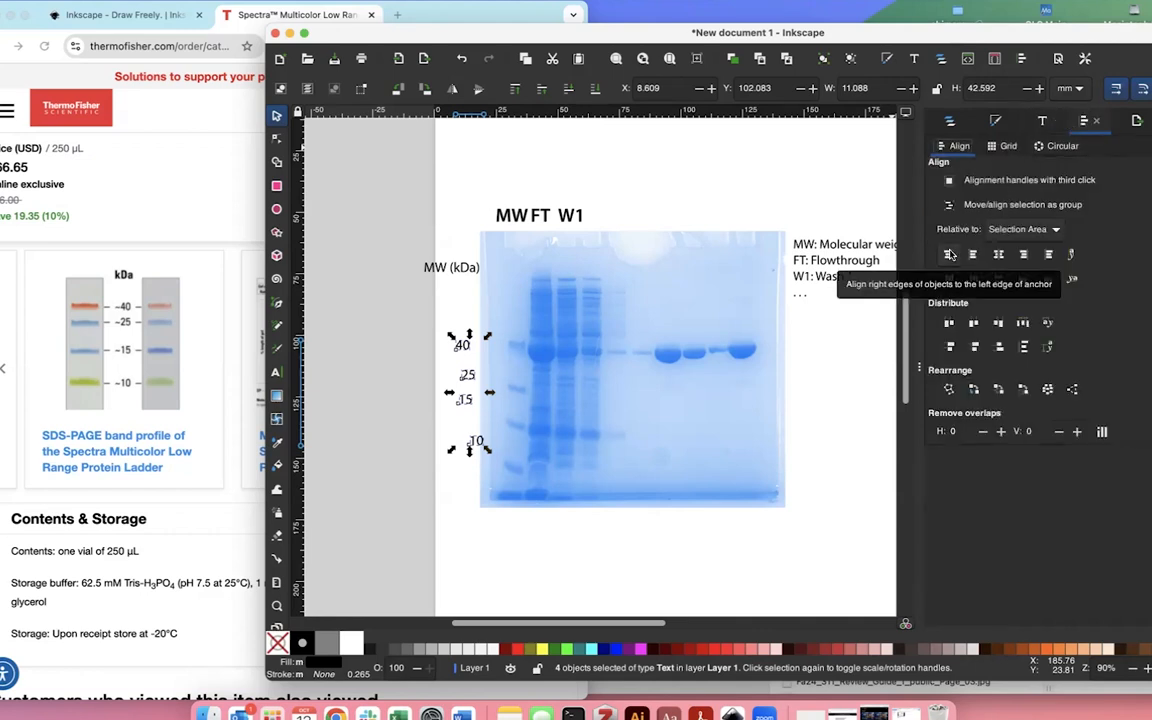
{"action": "left_click", "coordinate": [951, 256]}
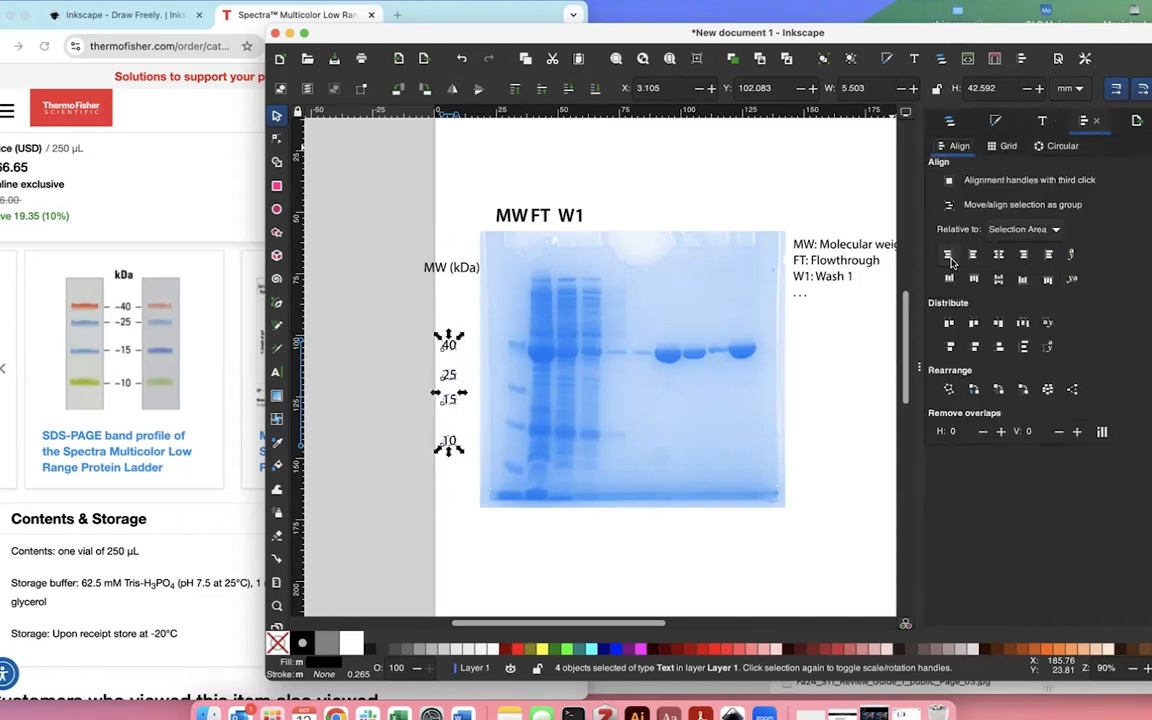
{"action": "left_click_drag", "start_coordinate": [450, 345], "coordinate": [472, 348]}
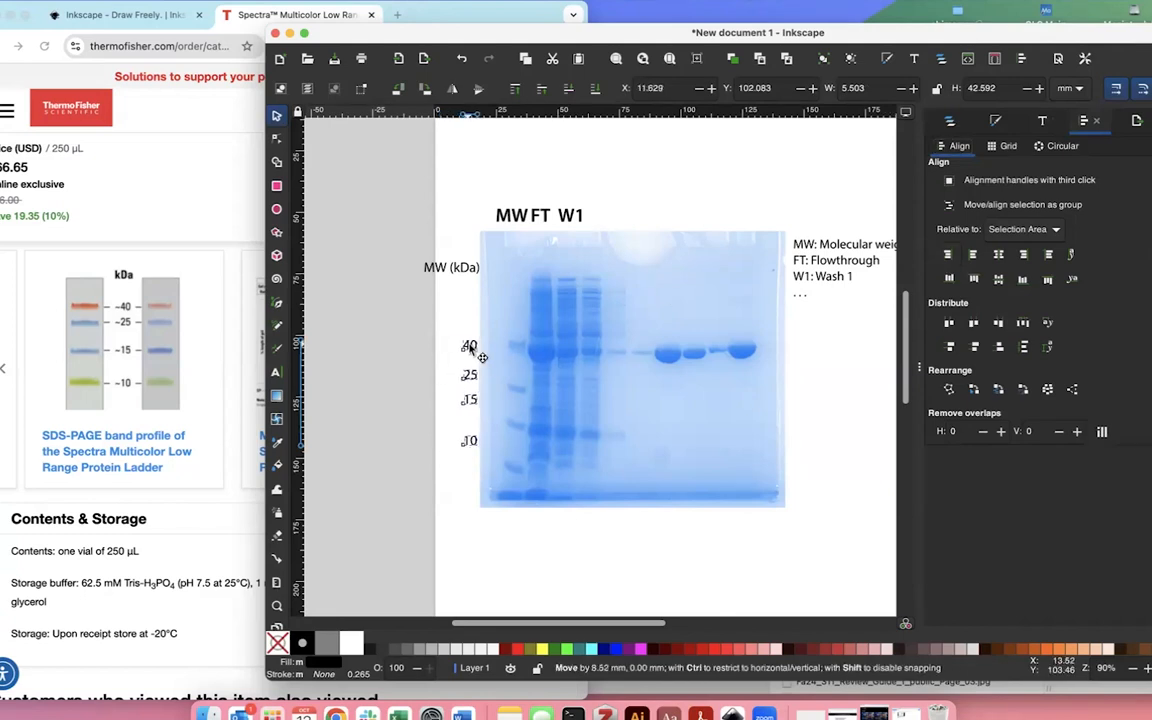
- Move the "10", "15" and "25" labels down individually so each sits level with its ladder band, with "25" at about Y 119 mm
{"action": "left_click", "coordinate": [467, 482]}
{"action": "left_click_drag", "start_coordinate": [470, 443], "coordinate": [470, 468]}
{"action": "left_click_drag", "start_coordinate": [470, 403], "coordinate": [469, 433]}
{"action": "left_click_drag", "start_coordinate": [467, 378], "coordinate": [466, 390]}
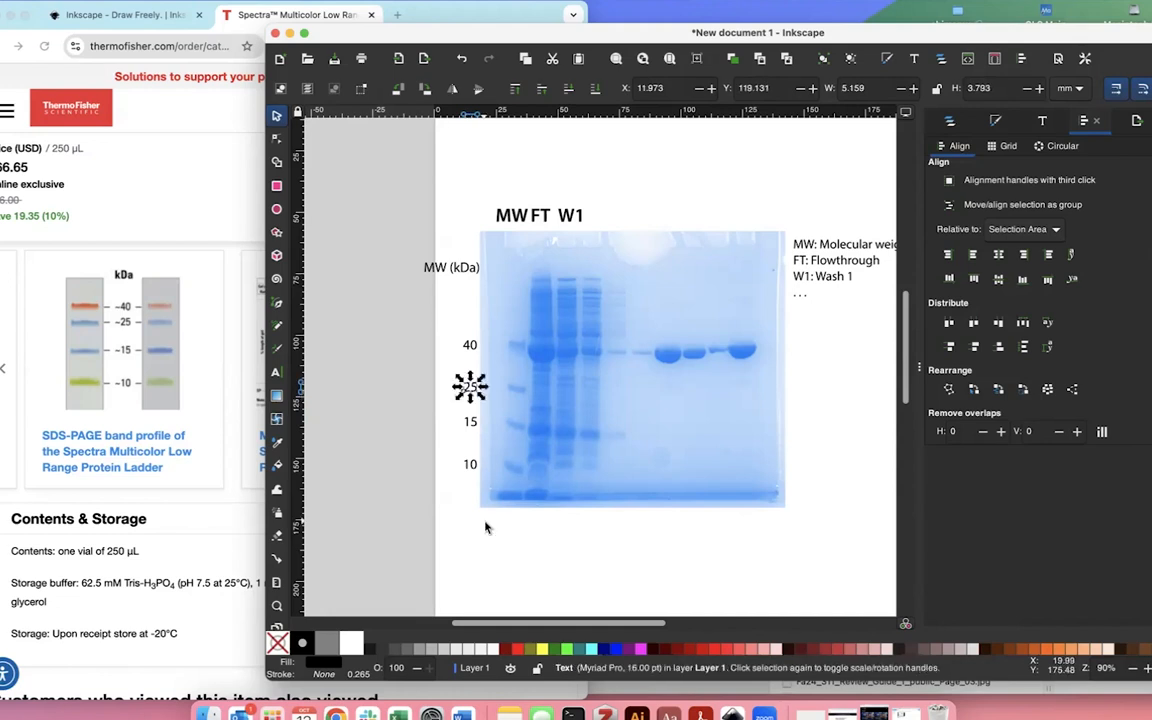
- Set the "MW (kDa)" text to the Semi-Bold style of Myriad Pro
{"action": "left_click", "coordinate": [460, 281]}
{"action": "left_click", "coordinate": [459, 274]}
{"action": "scroll", "coordinate": [462, 279], "scroll_direction": "right", "scroll_amount": 3}
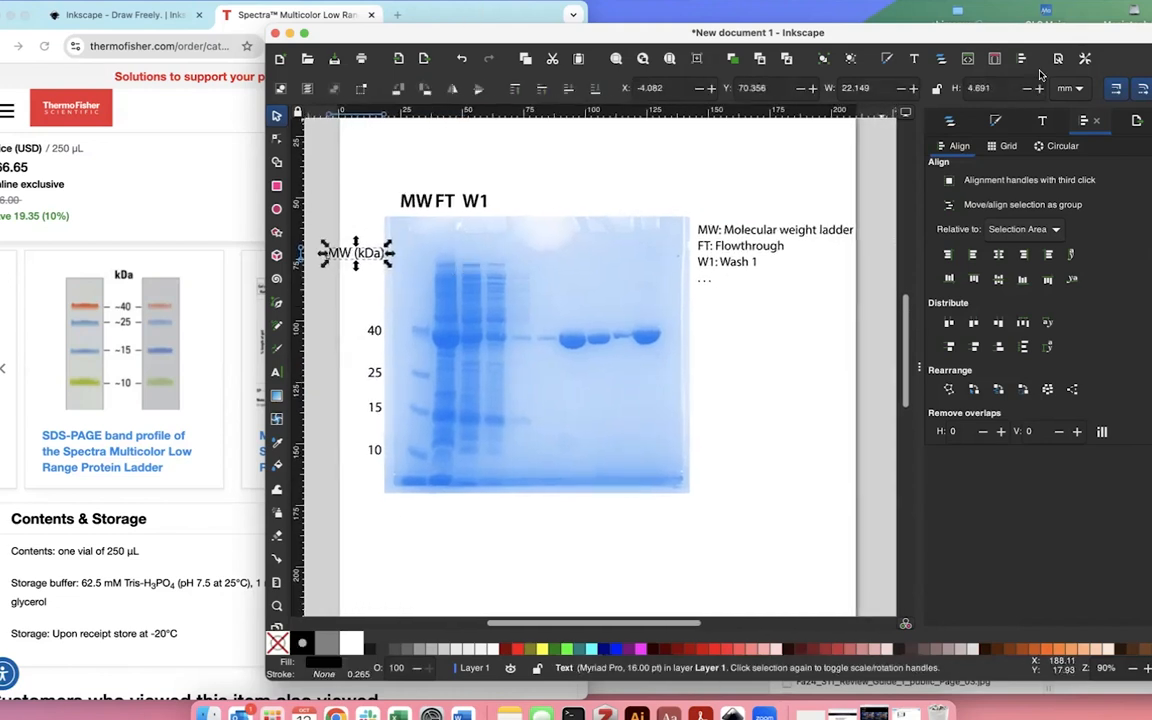
{"action": "left_click", "coordinate": [1040, 119]}
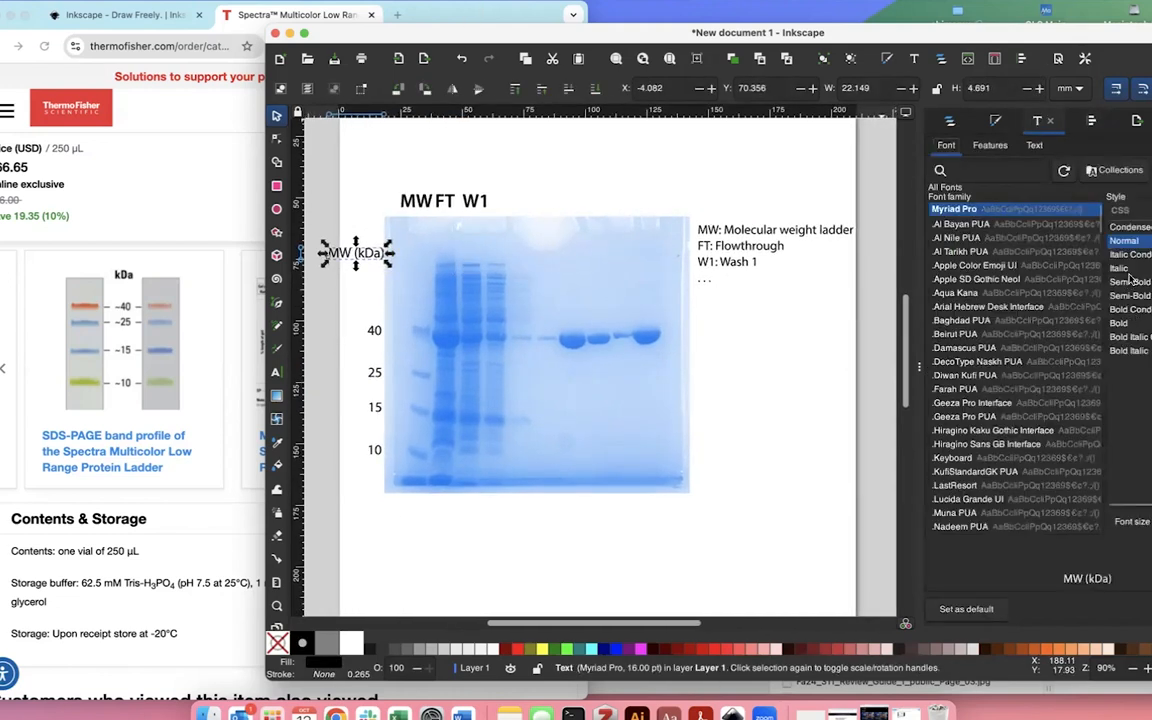
{"action": "left_click", "coordinate": [1128, 282]}
{"action": "left_click_drag", "start_coordinate": [972, 38], "coordinate": [908, 43]}
{"action": "left_click", "coordinate": [772, 468]}
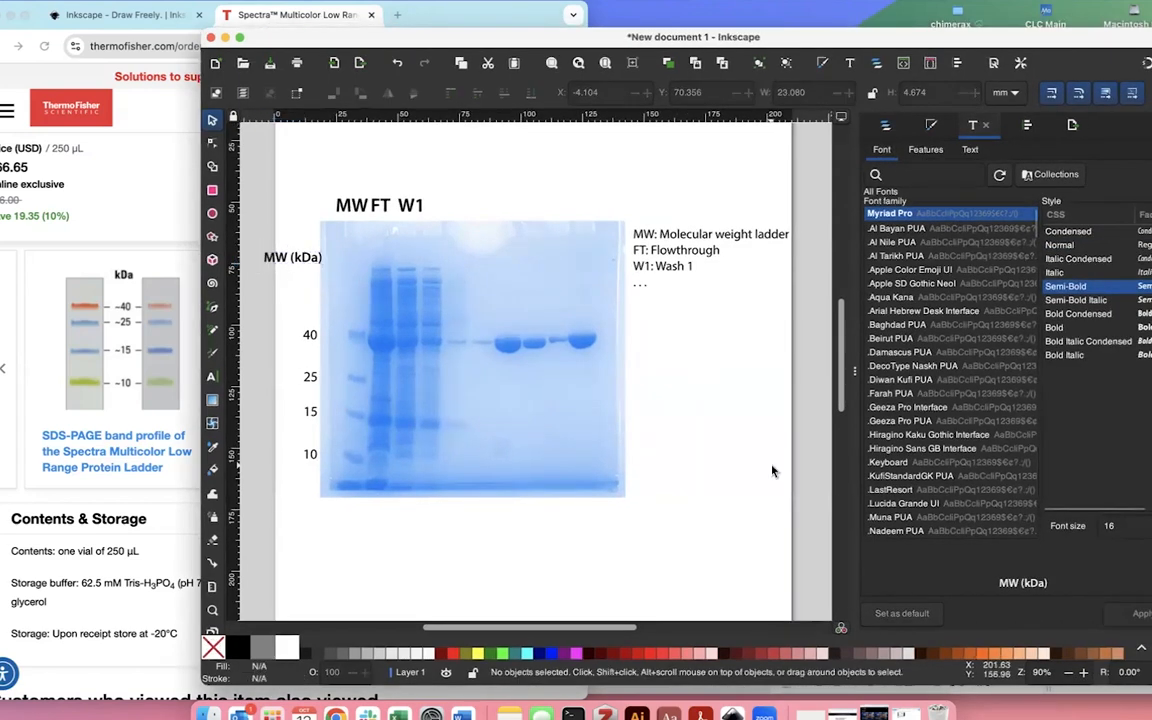
- Select the gel with all its labels and legend, and set the export to cover the selection with selected objects only
{"action": "scroll", "coordinate": [346, 328], "scroll_direction": "down", "scroll_amount": 2}
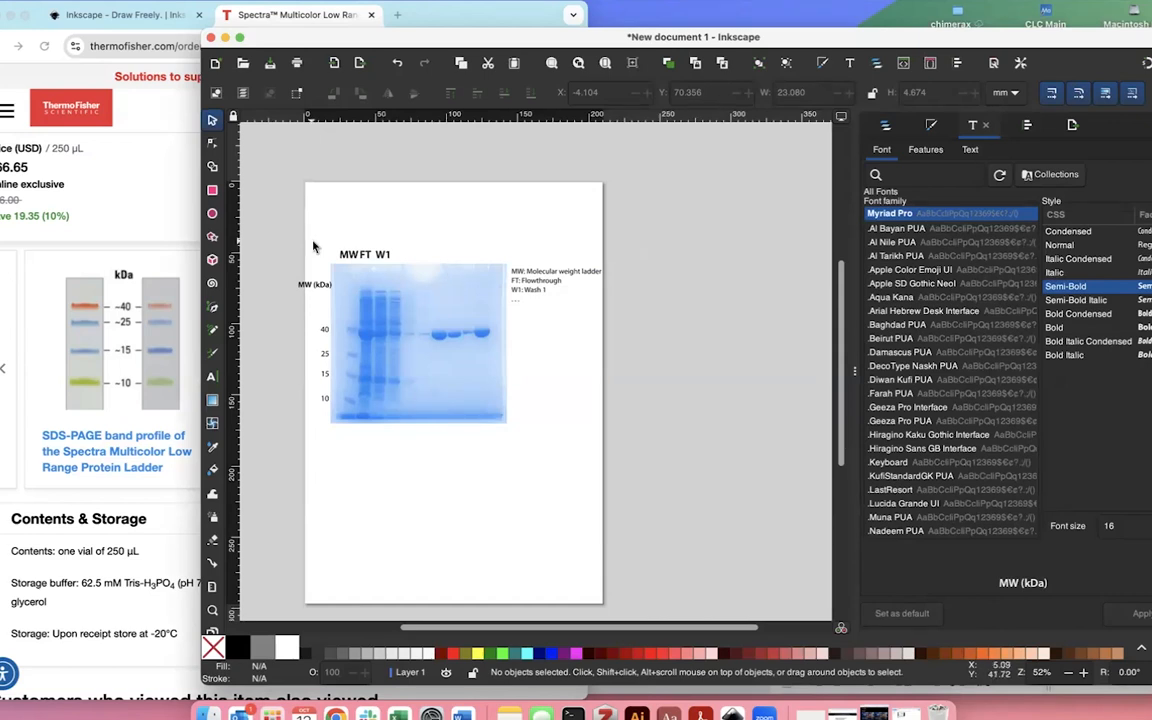
{"action": "left_click_drag", "start_coordinate": [284, 236], "coordinate": [617, 458]}
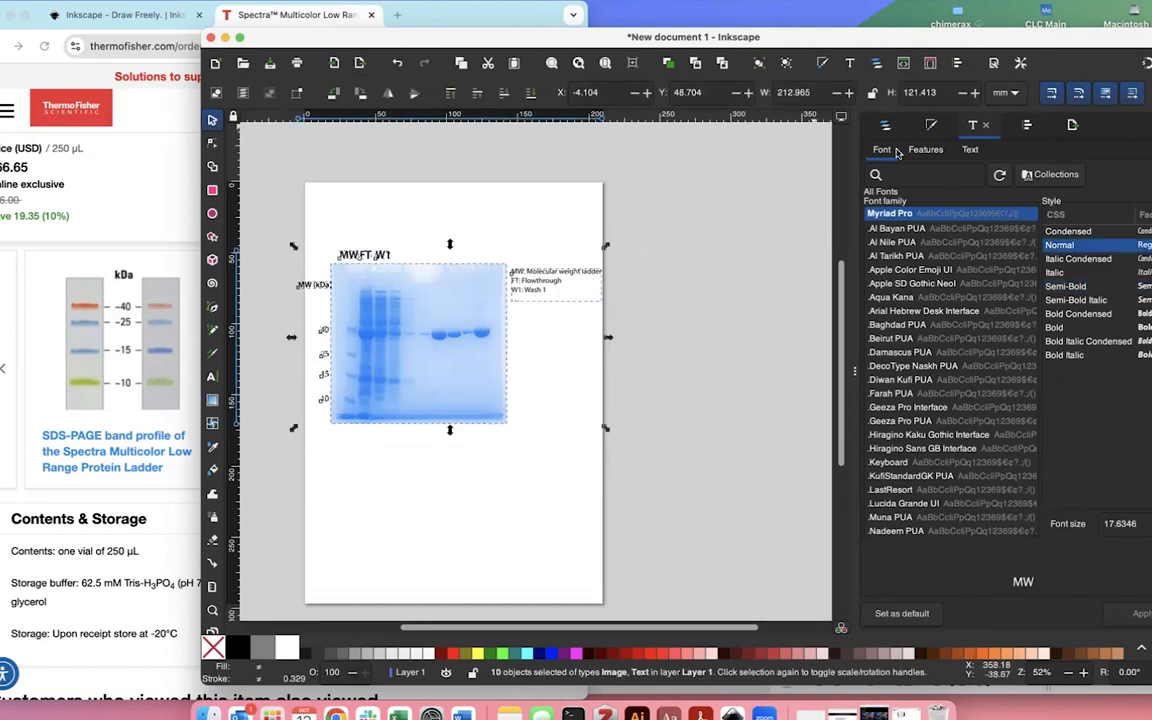
{"action": "left_click", "coordinate": [1072, 124]}
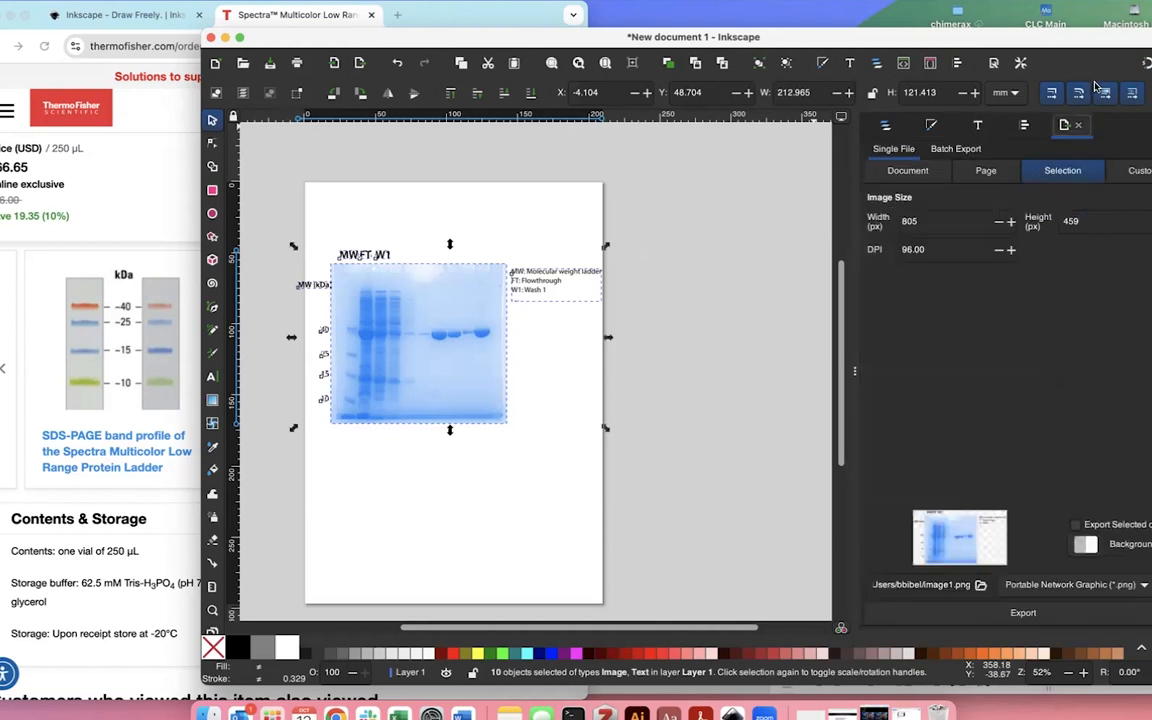
{"action": "left_click_drag", "start_coordinate": [984, 40], "coordinate": [928, 13]}
{"action": "left_click", "coordinate": [1020, 498]}
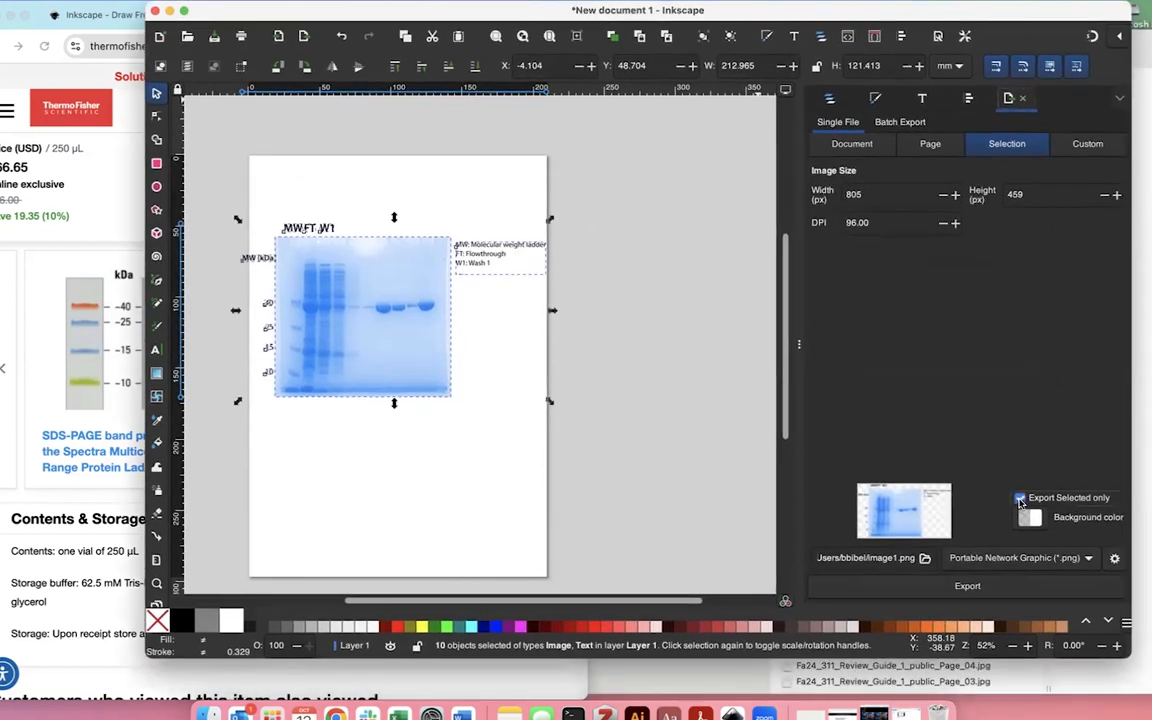
- Keep Portable Network Graphic (*.png) as the export format and set the export resolution to 600 DPI
{"action": "left_click", "coordinate": [1066, 558]}
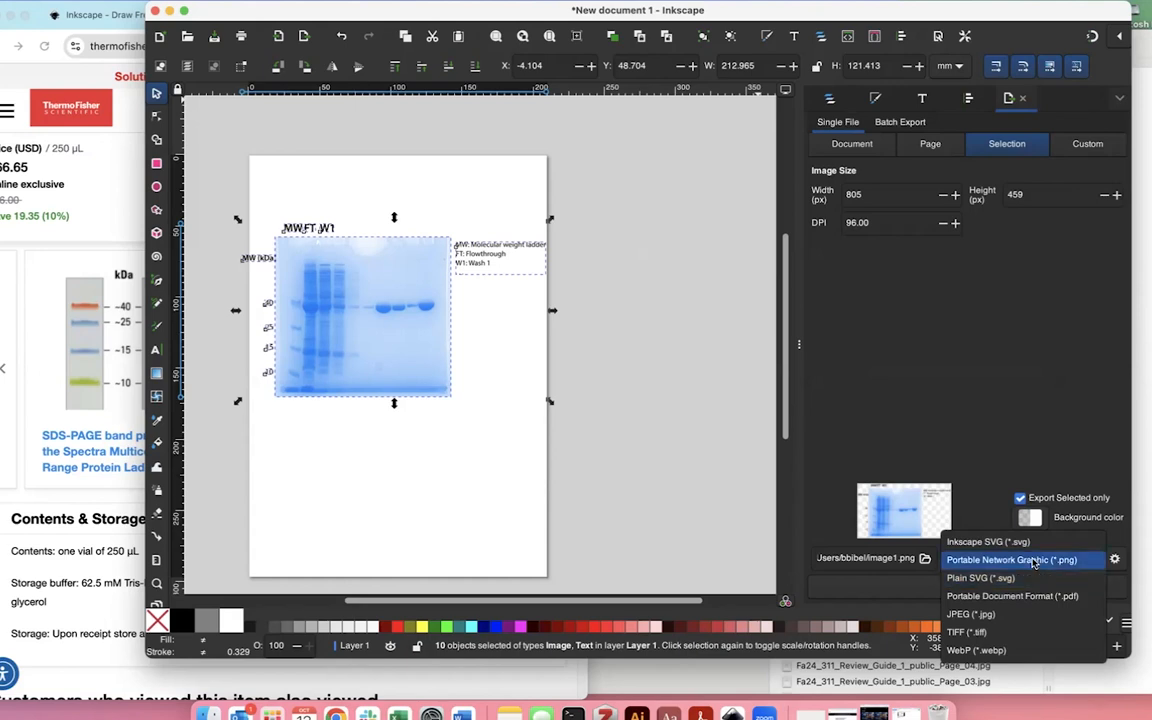
{"action": "left_click", "coordinate": [993, 415]}
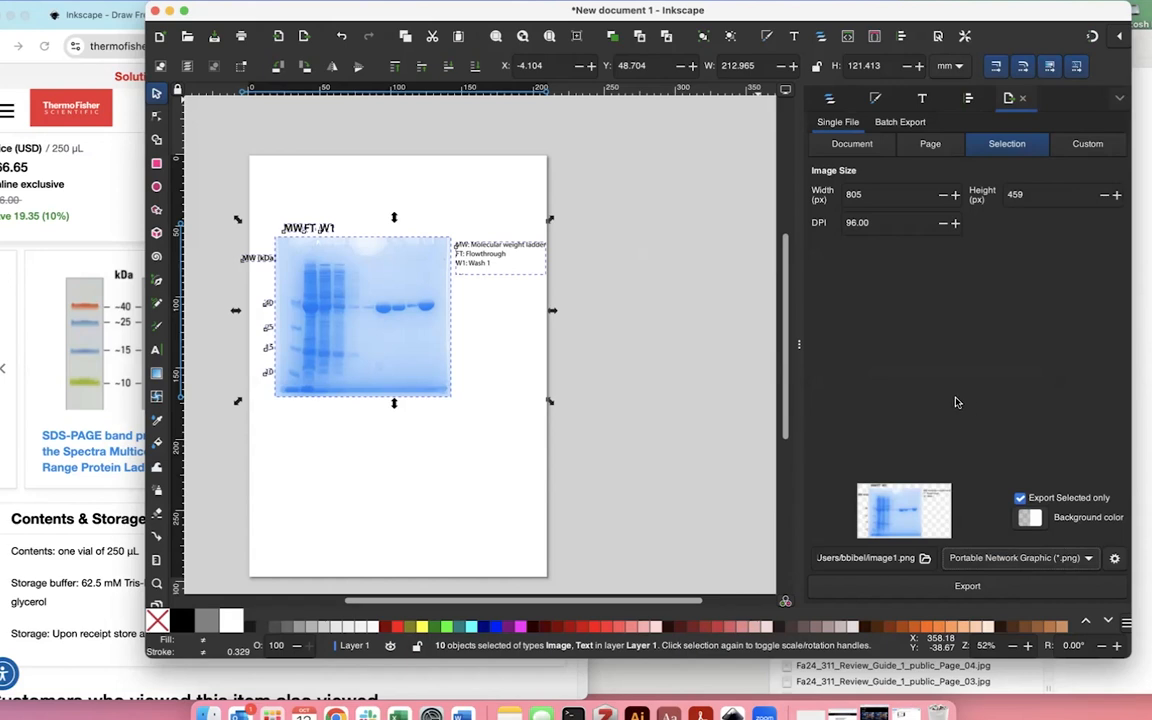
{"action": "left_click_drag", "start_coordinate": [882, 223], "coordinate": [832, 221]}
{"action": "type", "text": "600"}
{"action": "key", "text": "Return"}
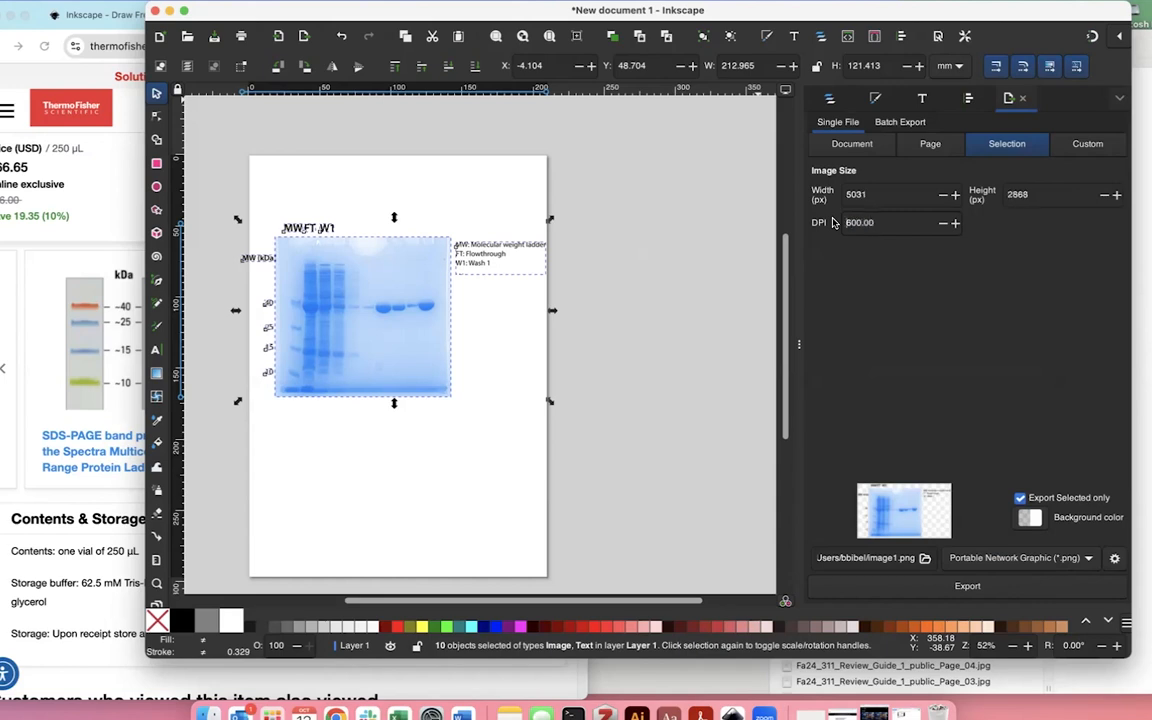
- Set the export background color to opaque white by raising its alpha to 100
{"action": "left_click", "coordinate": [1031, 517]}
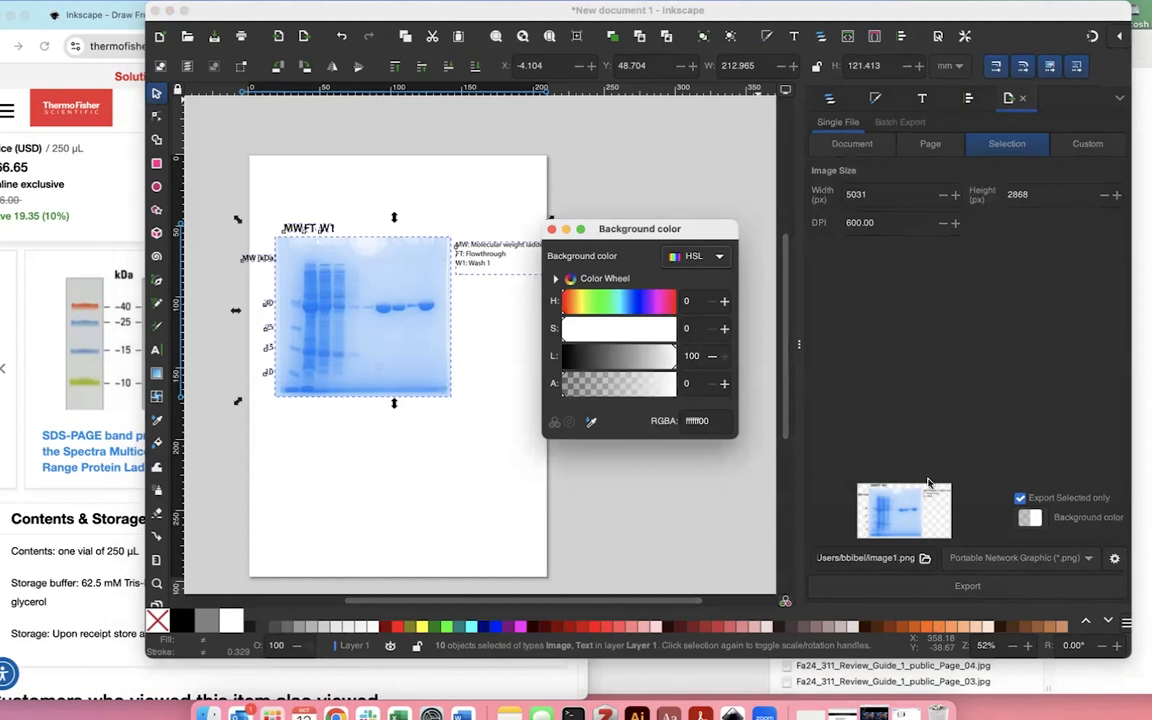
{"action": "left_click", "coordinate": [675, 387]}
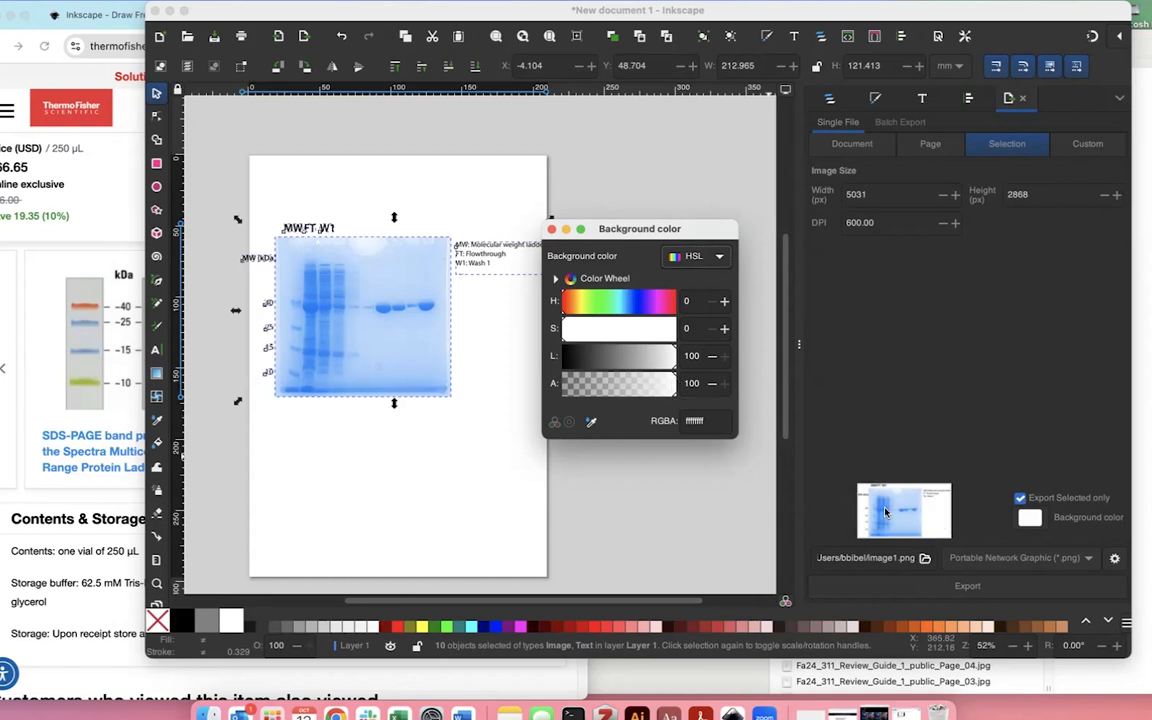
{"action": "left_click", "coordinate": [551, 229]}
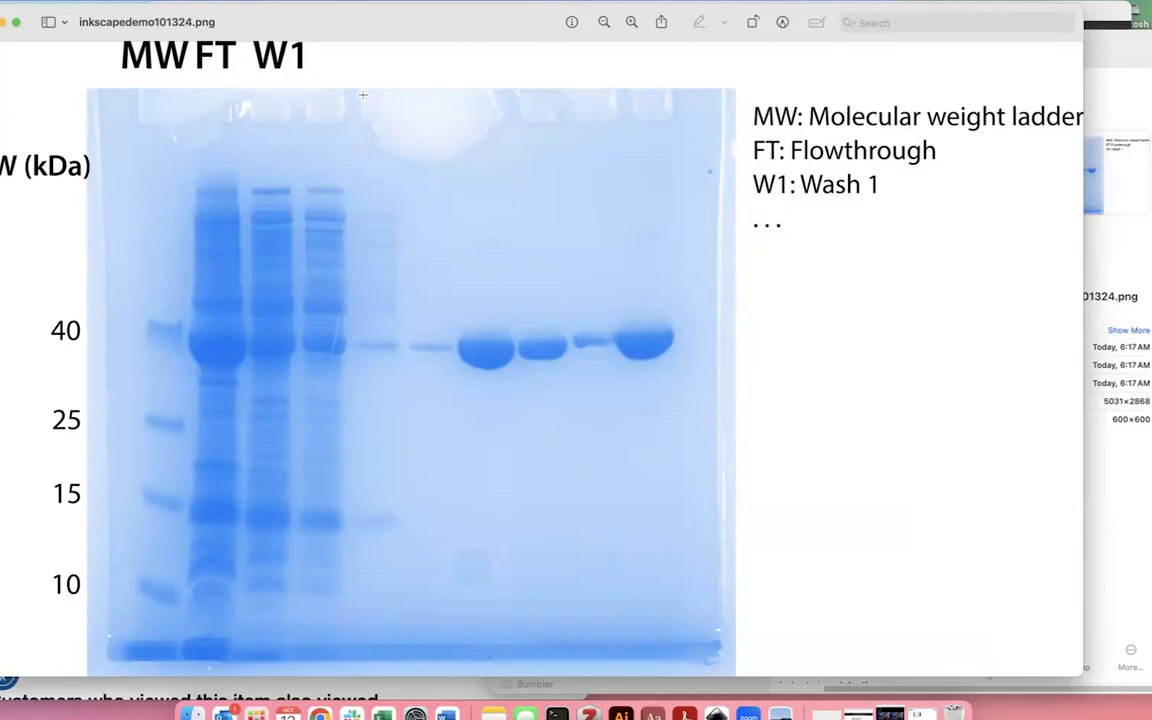
- Switch to the exported inkscapedemo101324.png and examine the sharpness of its bands, labels and legend at different magnifications
{"action": "scroll", "coordinate": [400, 180], "scroll_direction": "up", "scroll_amount": 5}
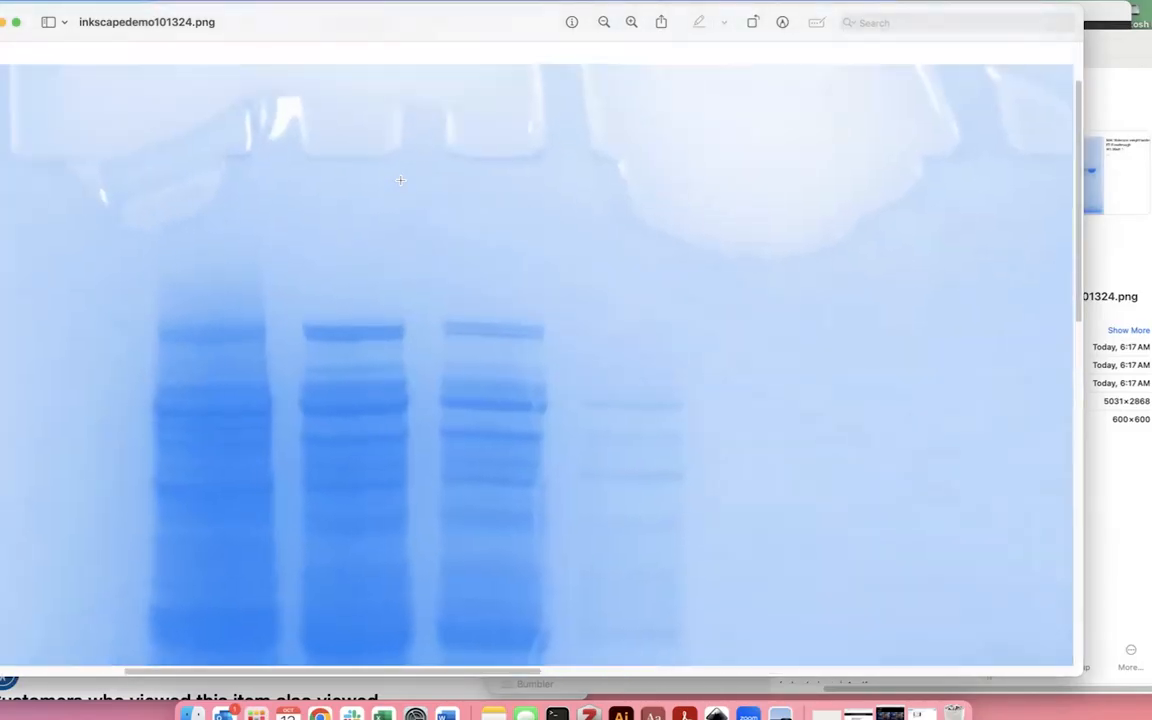
{"action": "scroll", "coordinate": [400, 180], "scroll_direction": "left", "scroll_amount": 8}
{"action": "scroll", "coordinate": [400, 180], "scroll_direction": "up", "scroll_amount": 2}
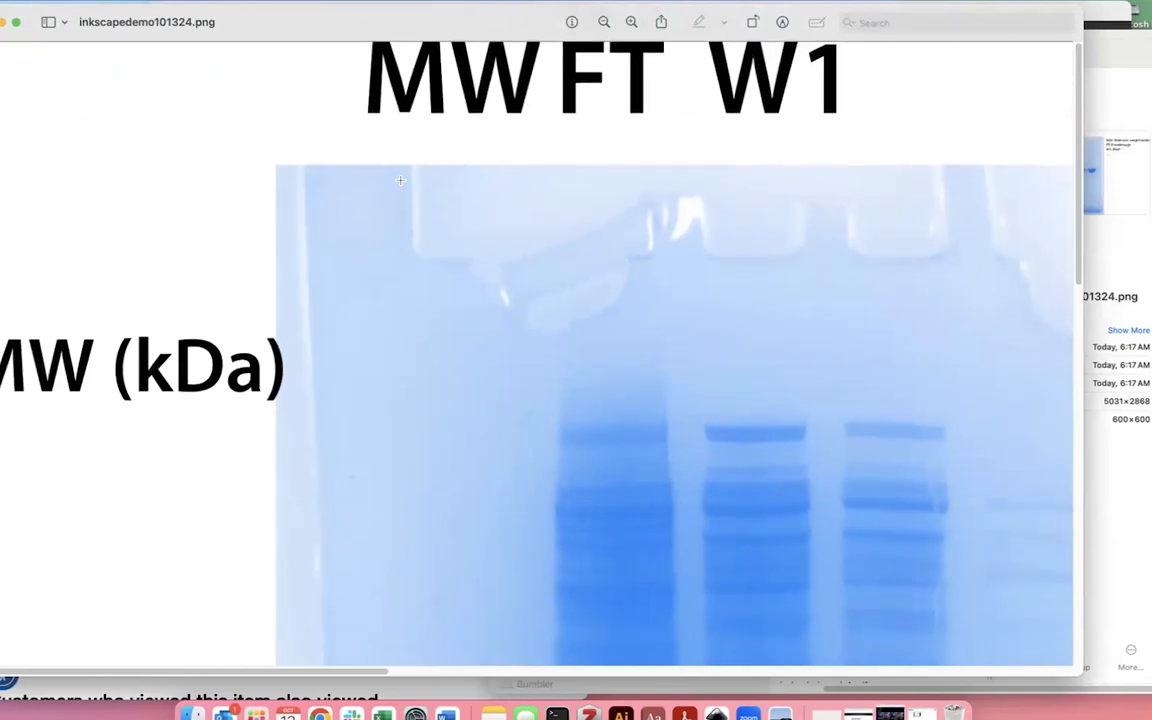
{"action": "scroll", "coordinate": [400, 180], "scroll_direction": "down", "scroll_amount": 5}
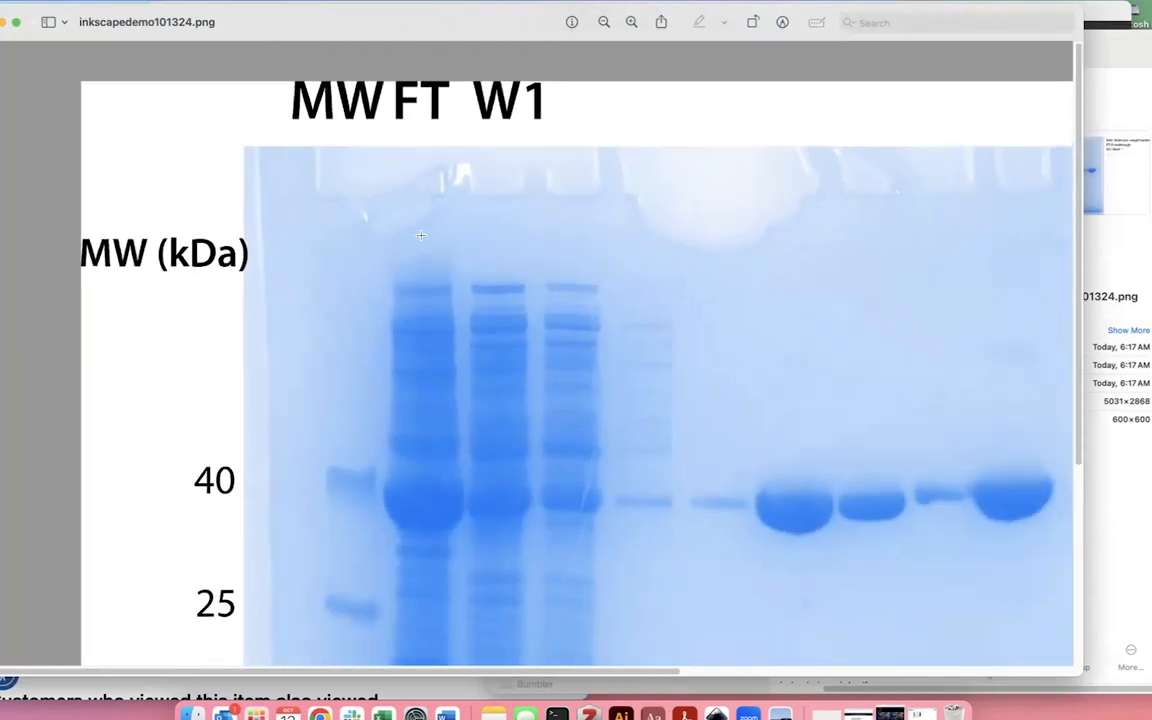
{"action": "scroll", "coordinate": [421, 235], "scroll_direction": "down", "scroll_amount": 5}
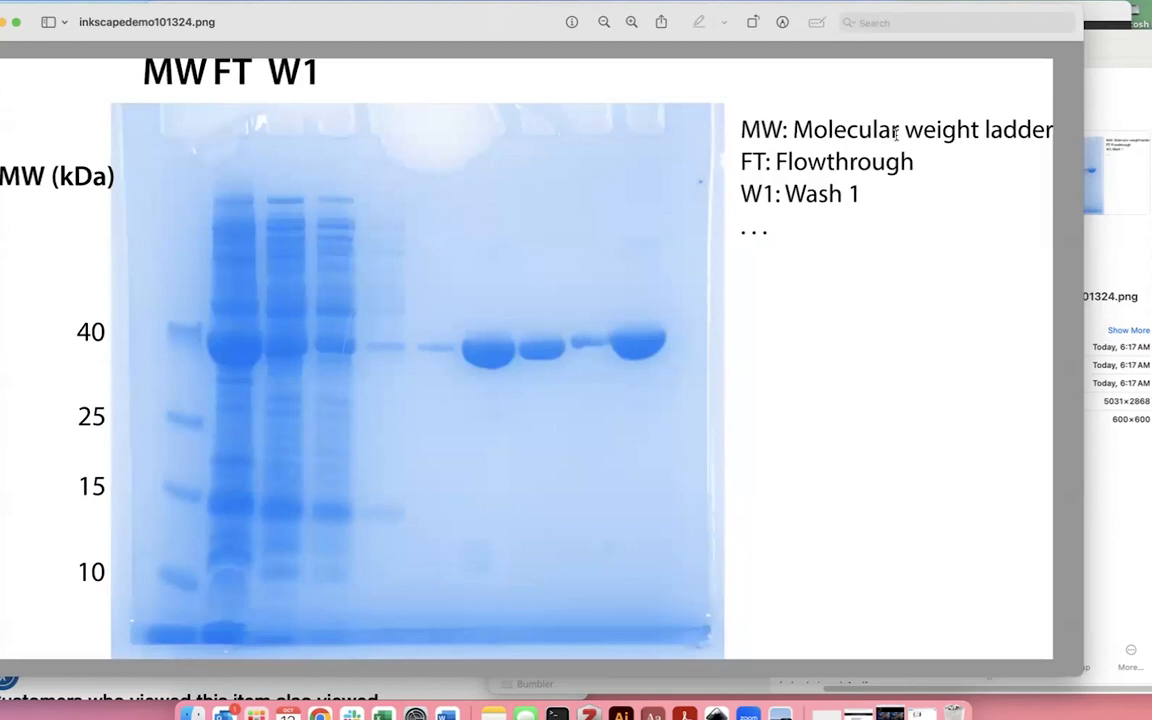
{"action": "scroll", "coordinate": [696, 232], "scroll_direction": "down", "scroll_amount": 1}
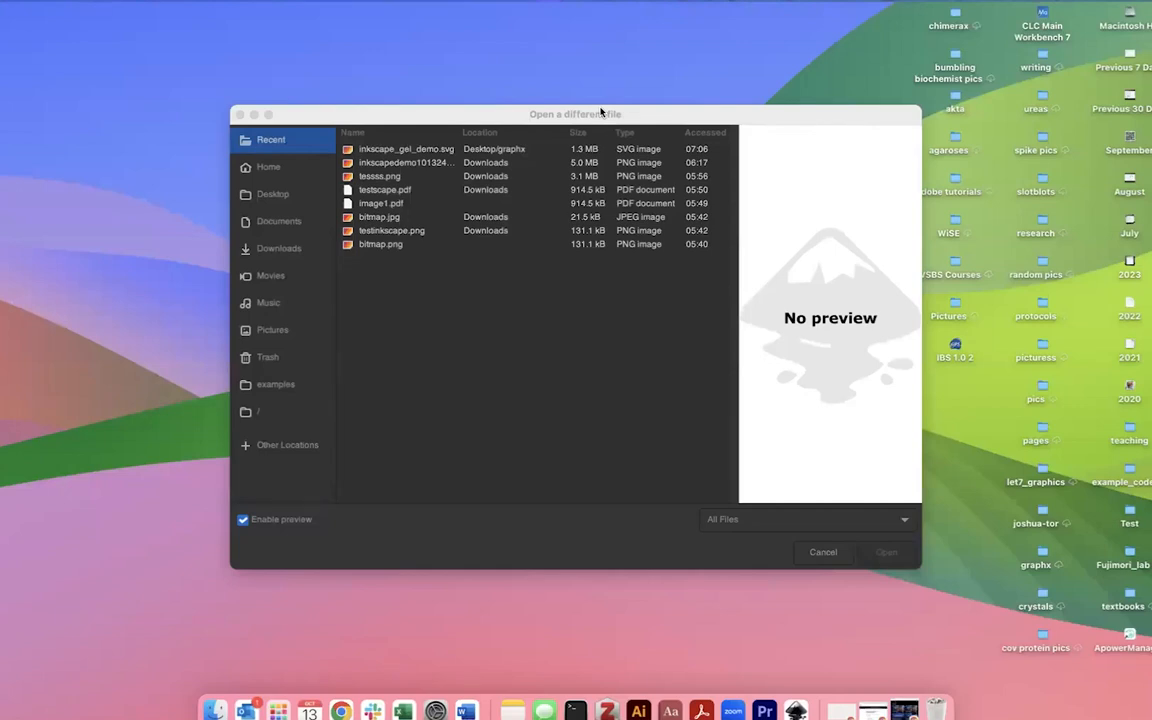
- Open inkscape_gel_demo.svg in Inkscape and delete the stray nonsense text above the gel
{"action": "left_click", "coordinate": [426, 150]}
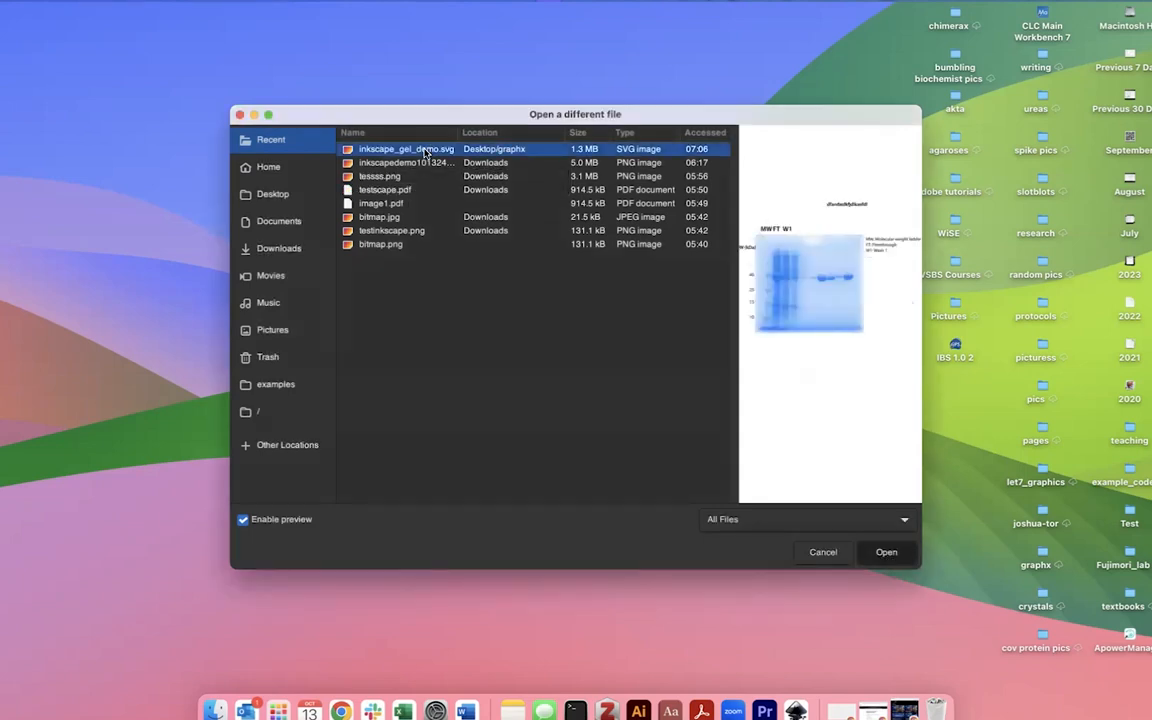
{"action": "double_click", "coordinate": [426, 150]}
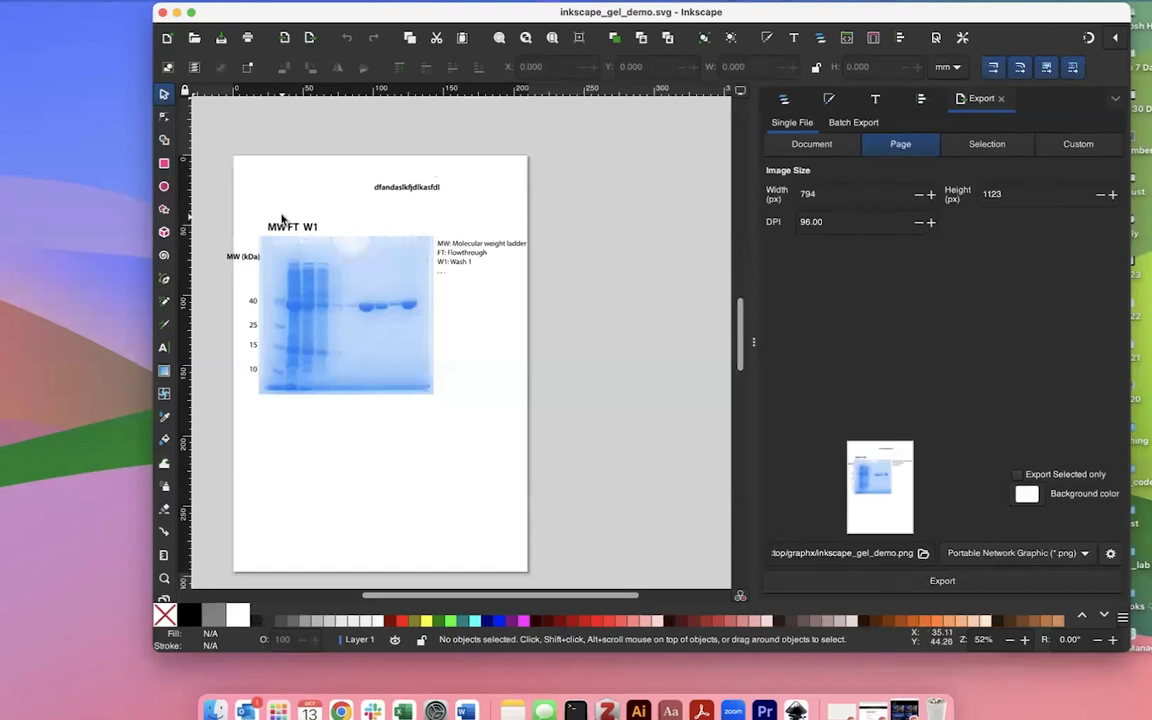
{"action": "left_click", "coordinate": [405, 194]}
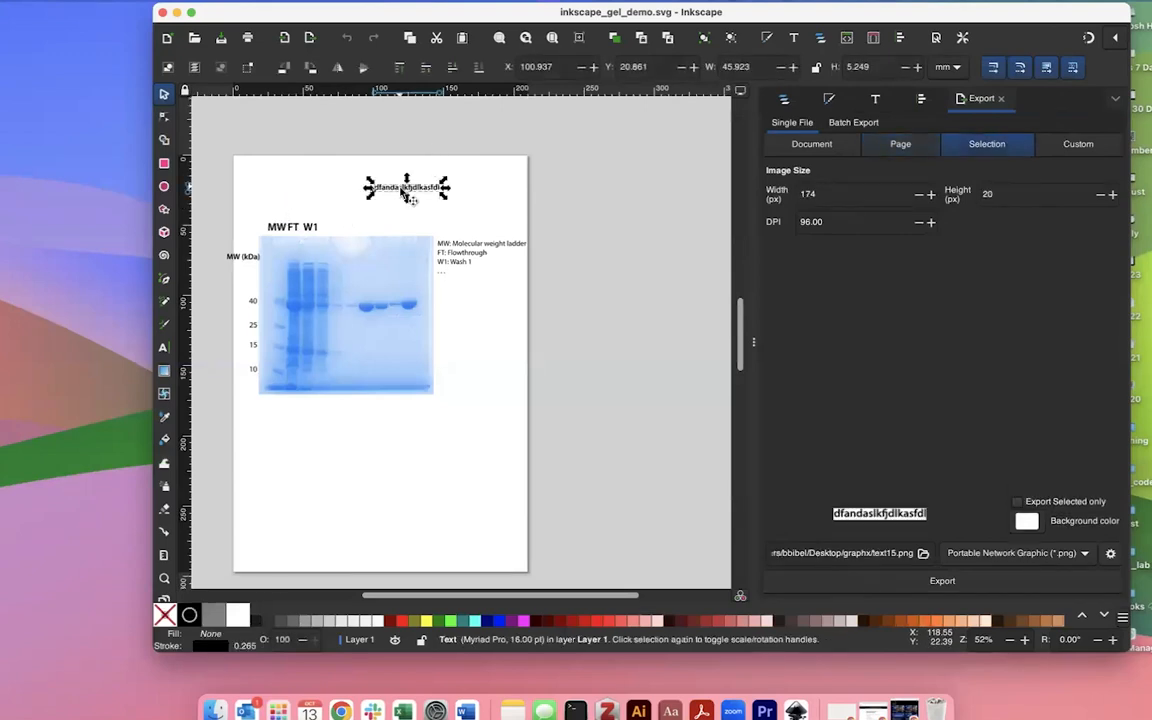
{"action": "key", "text": "Delete"}
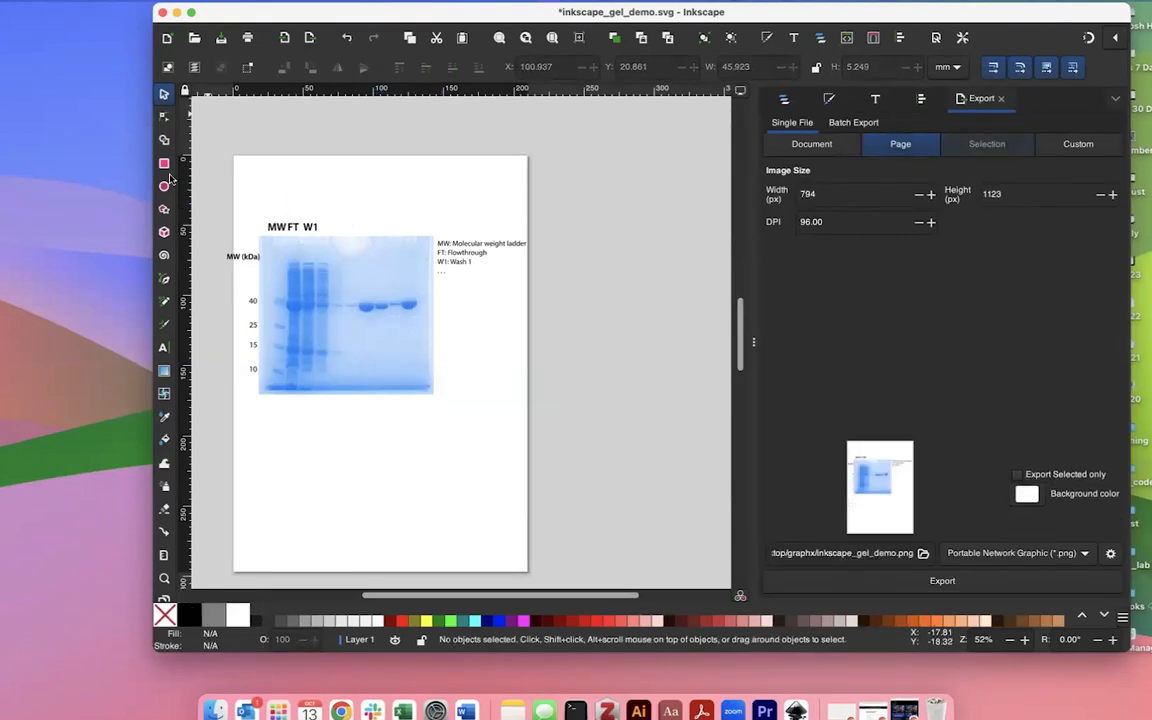
- Move the "FT" and "W1" lane labels together to the right, placing "FT" at about X 49.7 mm
{"action": "scroll", "coordinate": [257, 227], "scroll_direction": "up", "scroll_amount": 1}
{"action": "scroll", "coordinate": [257, 227], "scroll_direction": "up", "scroll_amount": 3}
{"action": "key", "text": "ctrl+shift+a"}
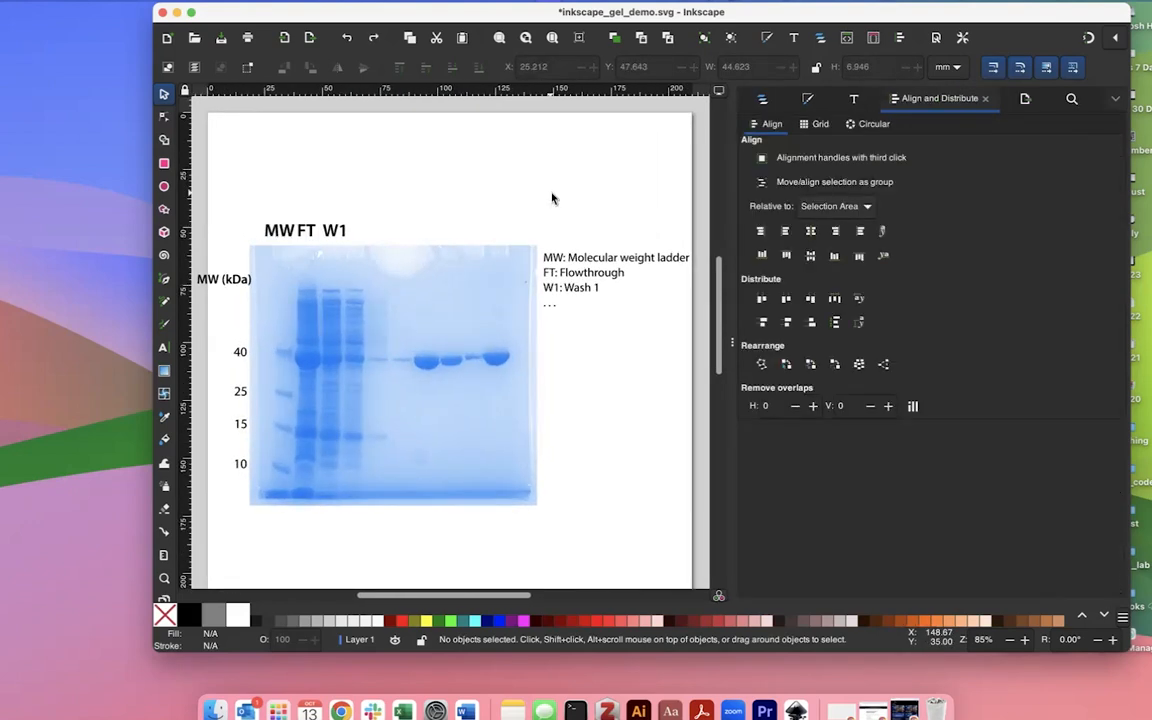
{"action": "left_click", "coordinate": [306, 229]}
{"action": "left_click", "coordinate": [339, 231], "text": "shift"}
{"action": "left_click_drag", "start_coordinate": [347, 242], "coordinate": [373, 242]}
- Duplicate the "FT" lane label and place the copy between "MW" and "FT" at about X 39.7 mm
{"action": "left_click", "coordinate": [301, 231]}
{"action": "left_click", "coordinate": [337, 231]}
{"action": "key", "text": "alt"}
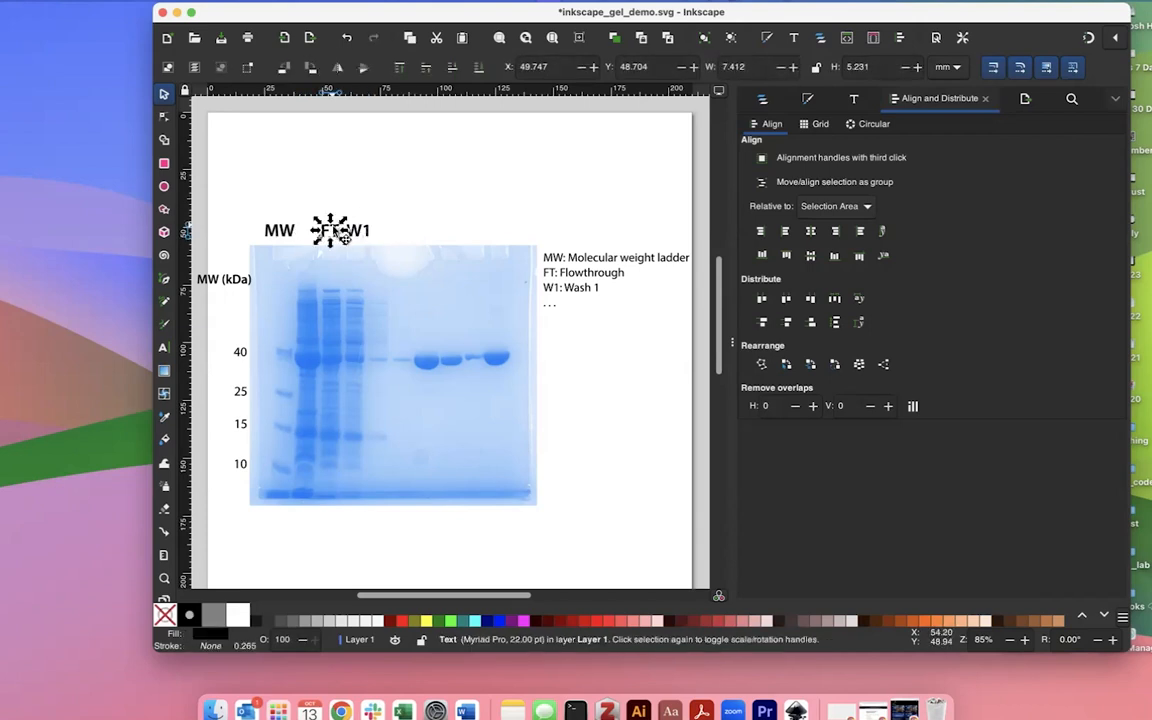
{"action": "left_click_drag", "start_coordinate": [329, 229], "coordinate": [306, 230]}
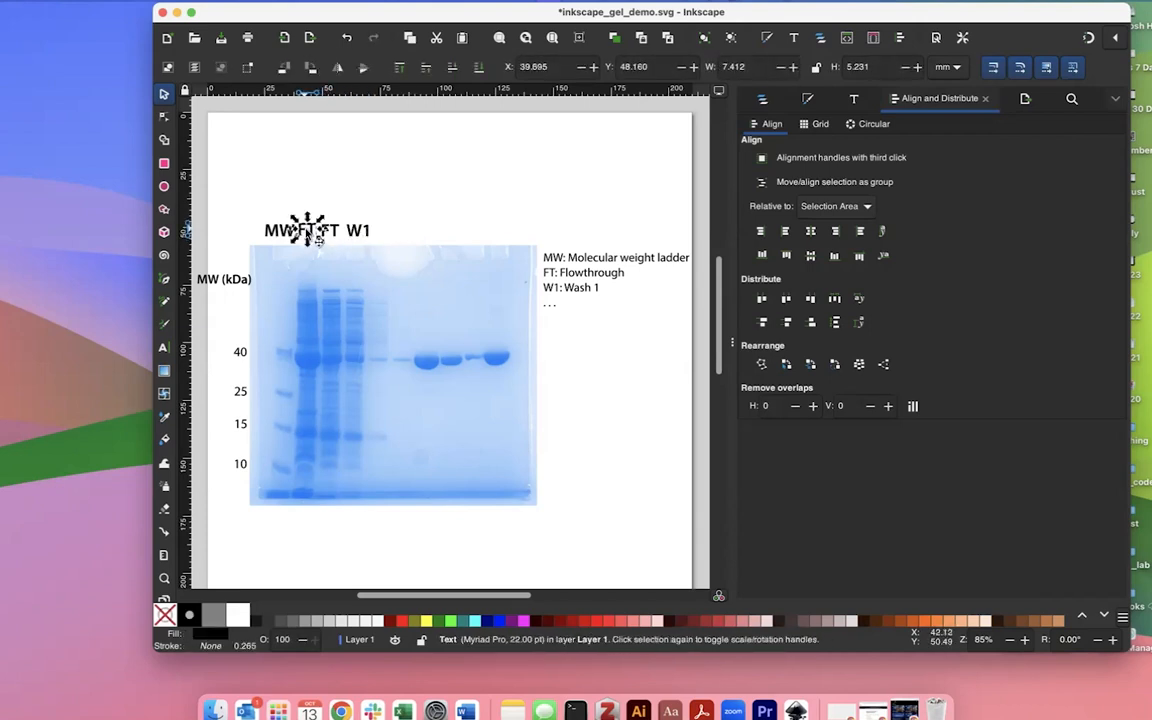
- Change the text of the copied "FT" label beside "MW" to "LY"
{"action": "double_click", "coordinate": [307, 230]}
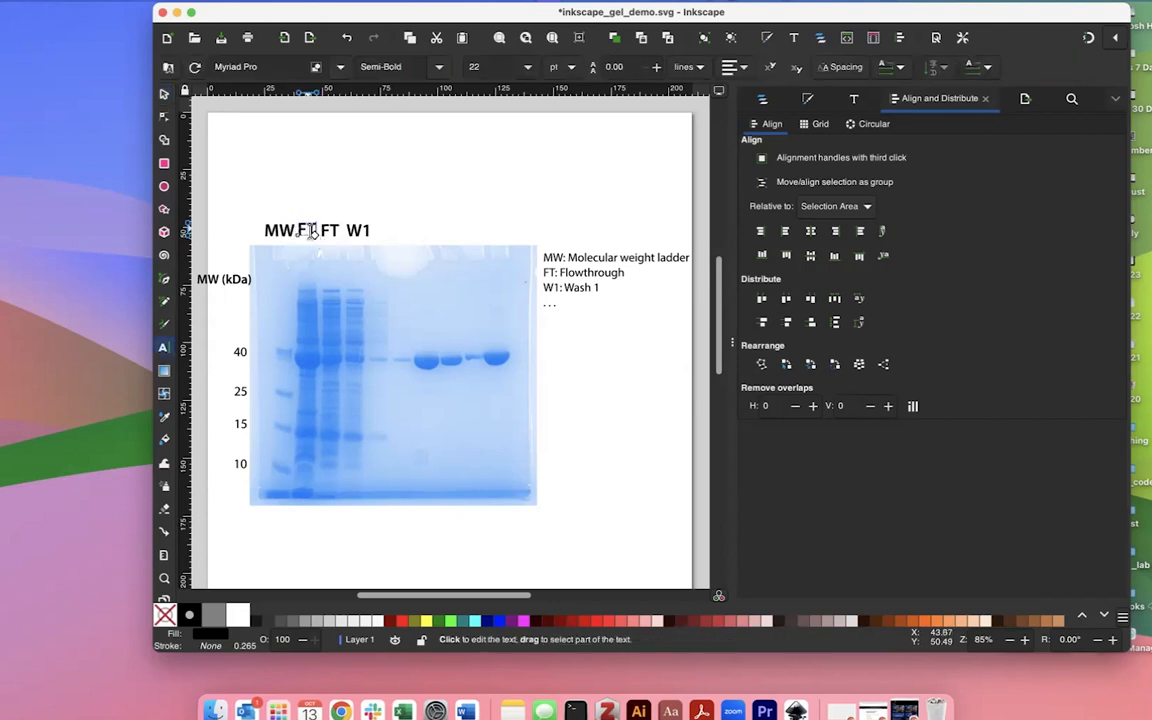
{"action": "double_click", "coordinate": [310, 230]}
{"action": "type", "text": "LY"}
{"action": "key", "text": "Escape"}
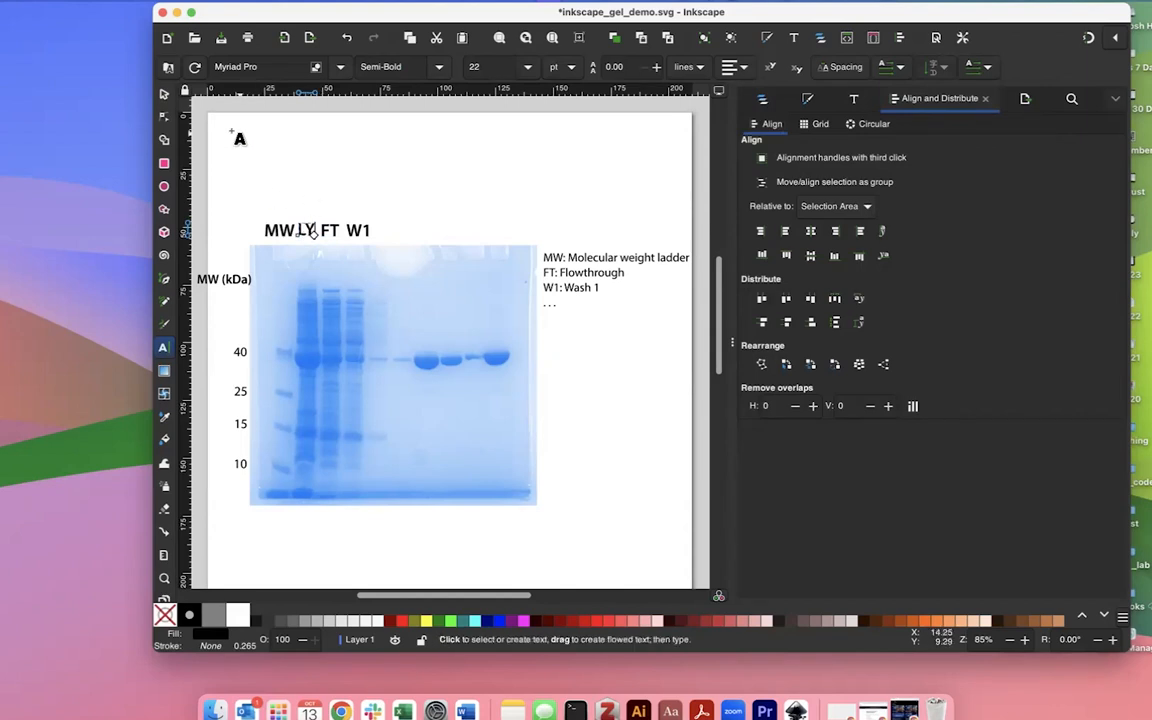
{"action": "left_click", "coordinate": [166, 95]}
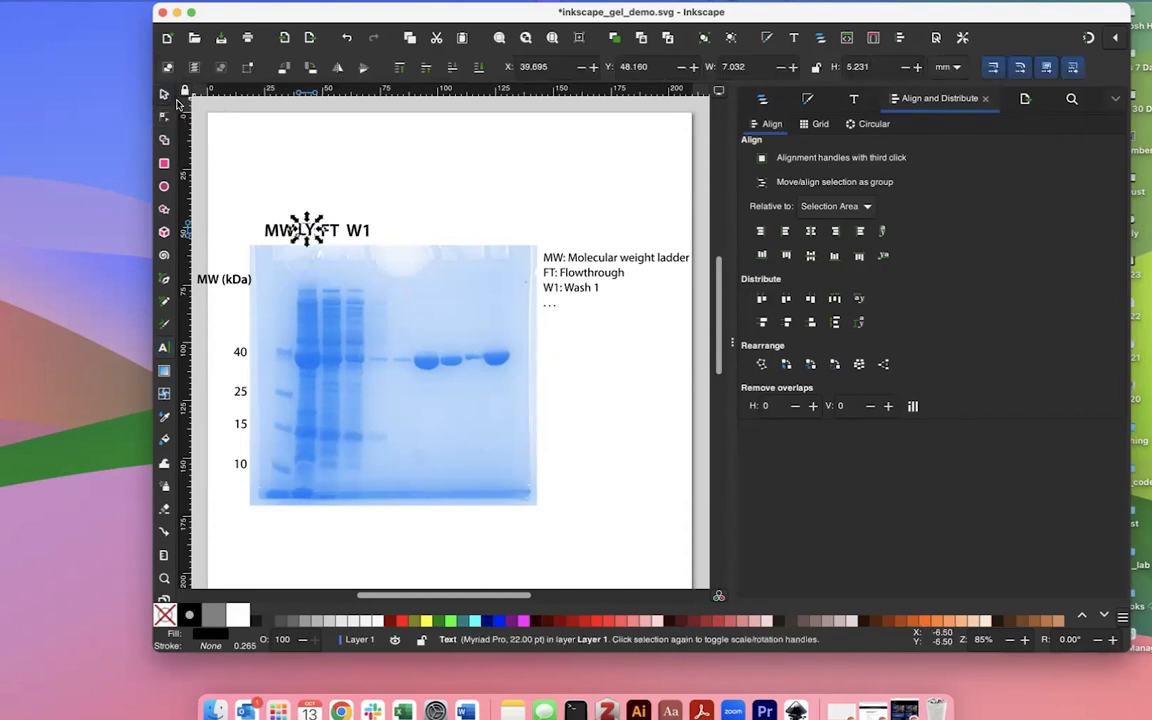
- Align the four lane labels to a common baseline and move the row to just above the gel, at about Y 50.4 mm
{"action": "left_click", "coordinate": [320, 206]}
{"action": "left_click_drag", "start_coordinate": [253, 207], "coordinate": [367, 233]}
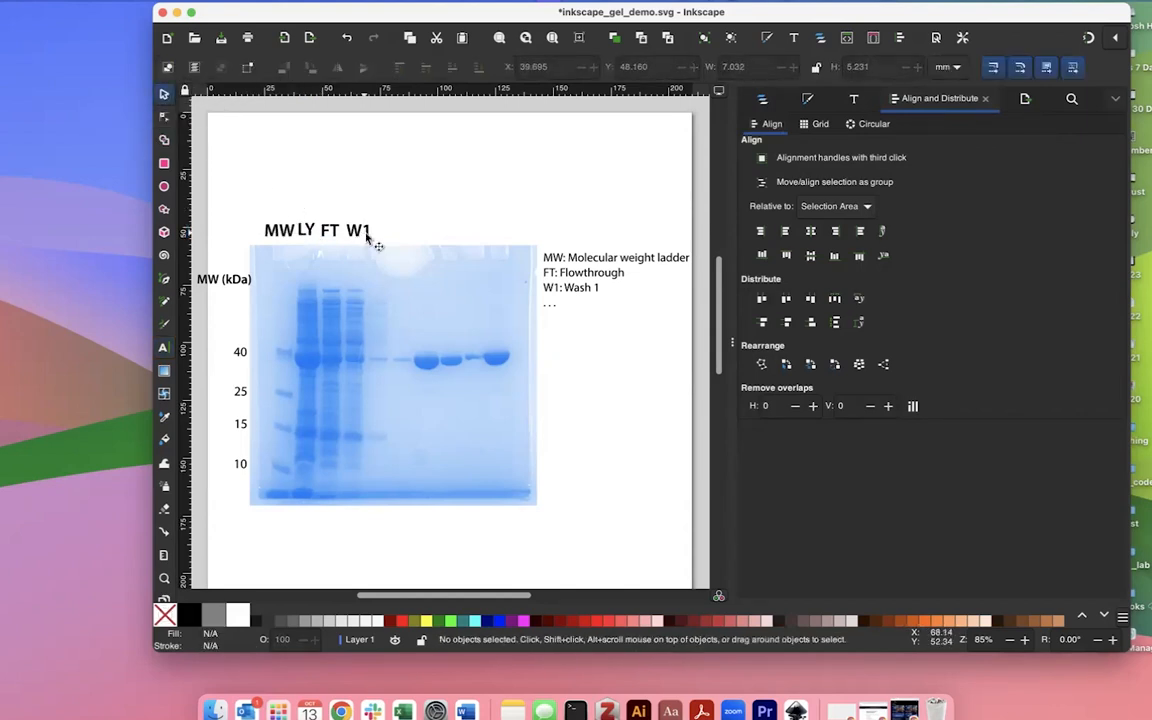
{"action": "left_click_drag", "start_coordinate": [254, 221], "coordinate": [372, 243]}
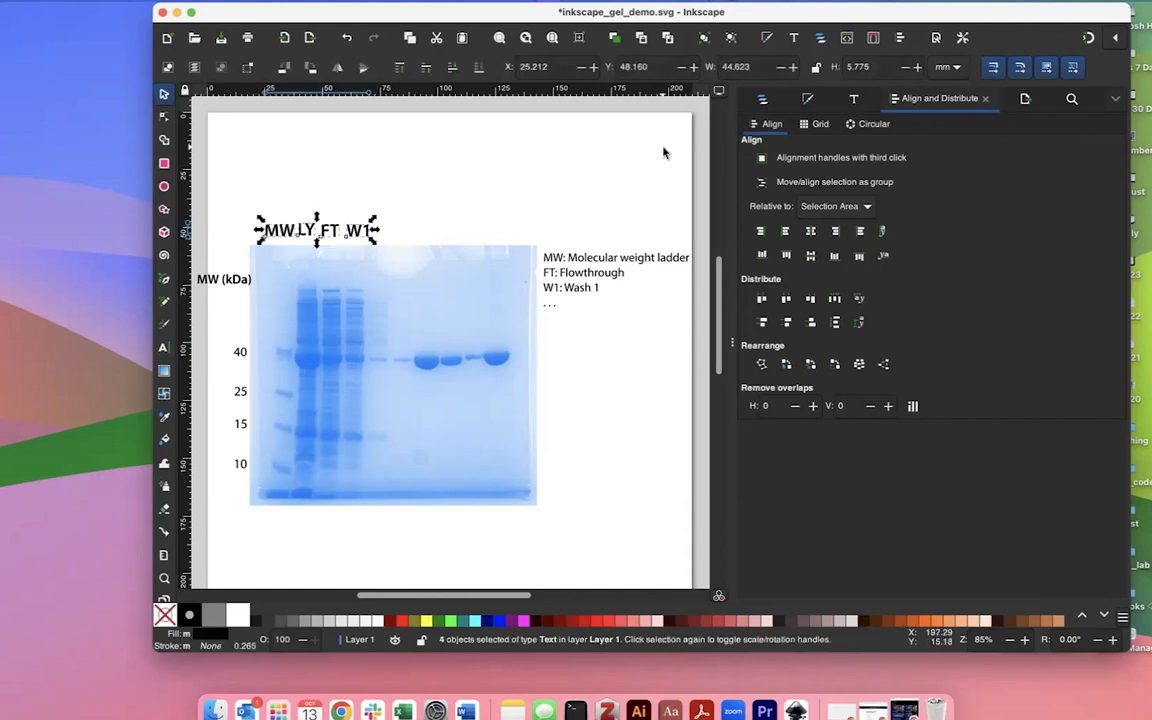
{"action": "left_click", "coordinate": [763, 254]}
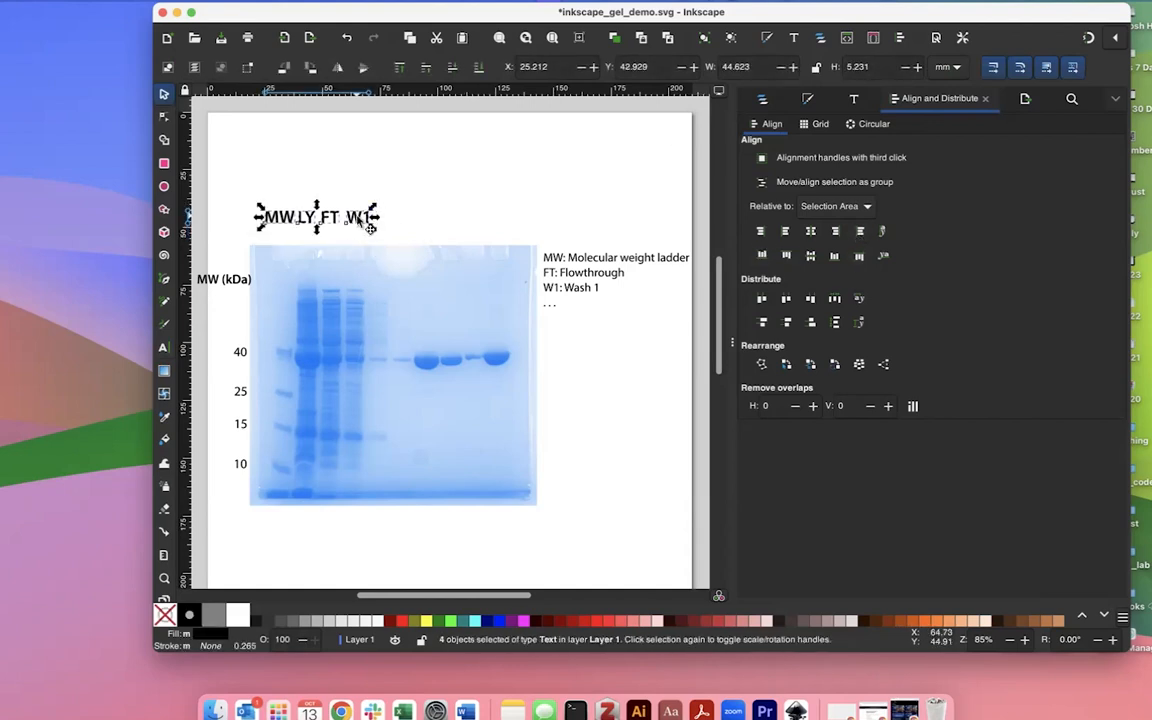
{"action": "left_click_drag", "start_coordinate": [360, 219], "coordinate": [360, 239]}
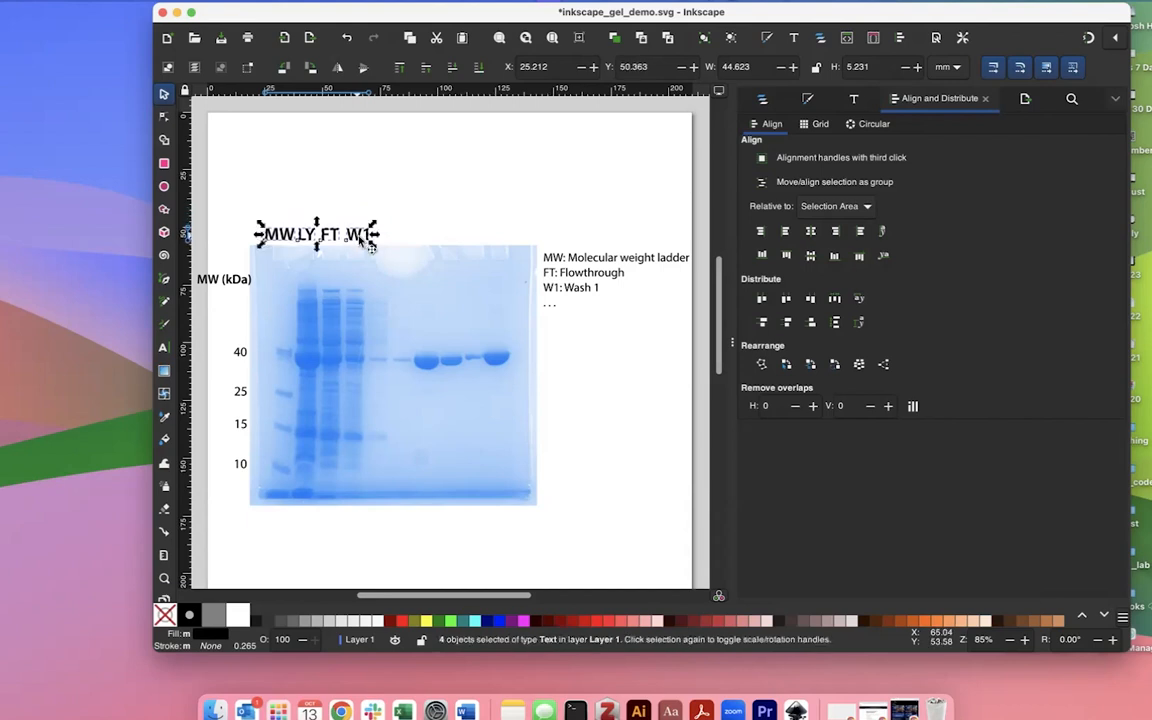
- Distribute the four lane labels horizontally, trying left edges, centers and right edges and finishing with even gaps
{"action": "left_click", "coordinate": [762, 298]}
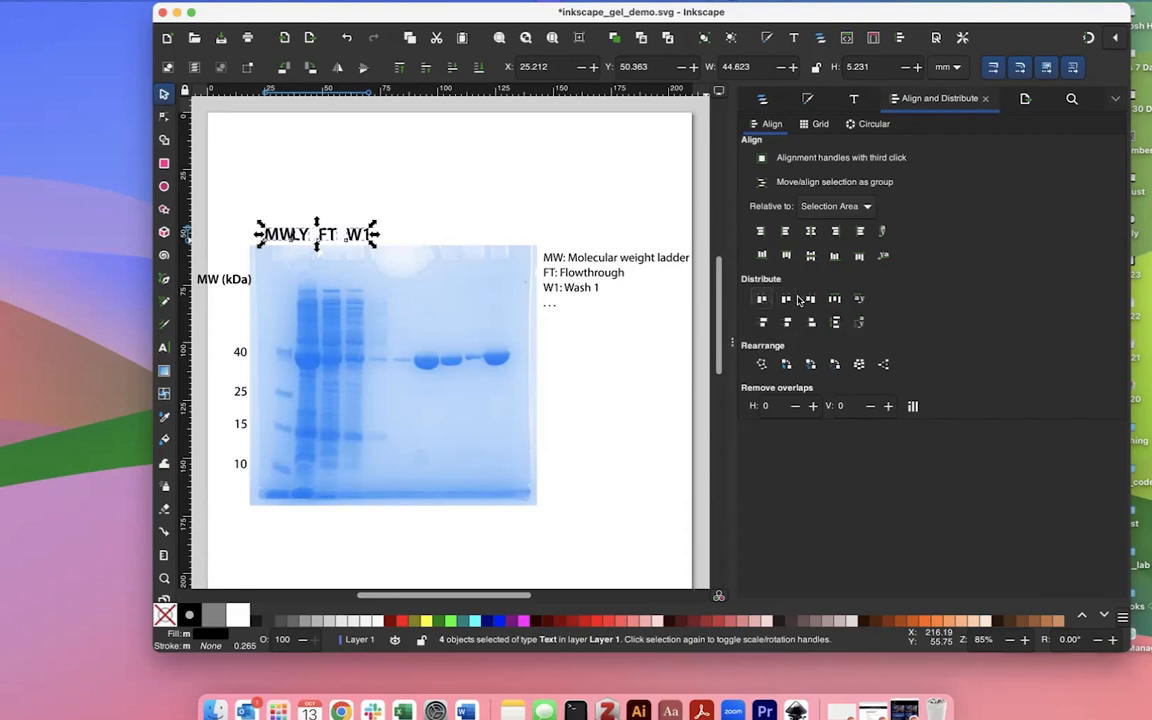
{"action": "left_click", "coordinate": [786, 299]}
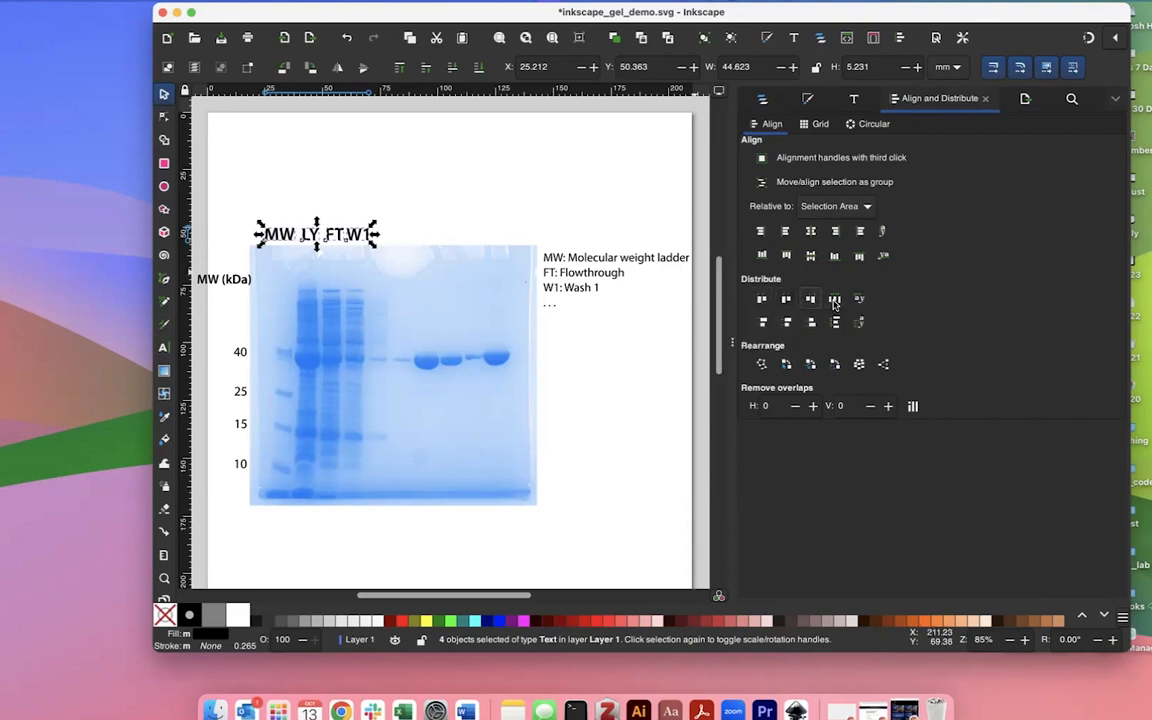
{"action": "left_click", "coordinate": [519, 207]}
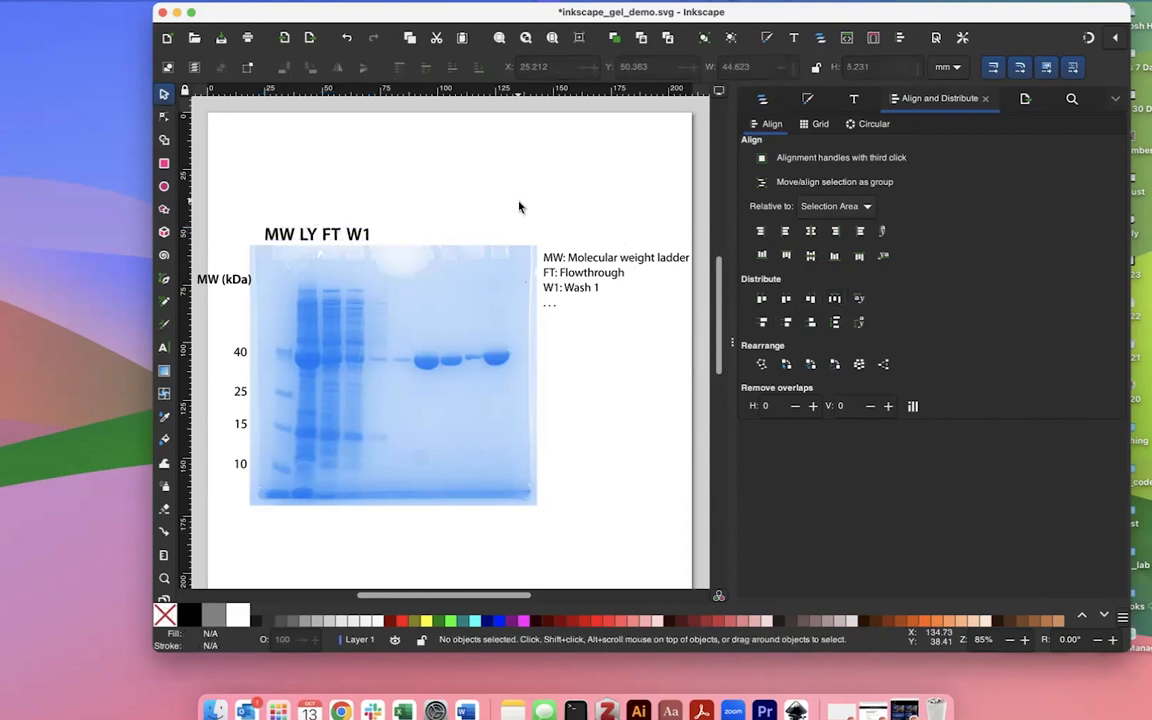
- Insert the line "LY: Lysate" in the legend between the molecular weight ladder and flowthrough entries
{"action": "left_click", "coordinate": [555, 258]}
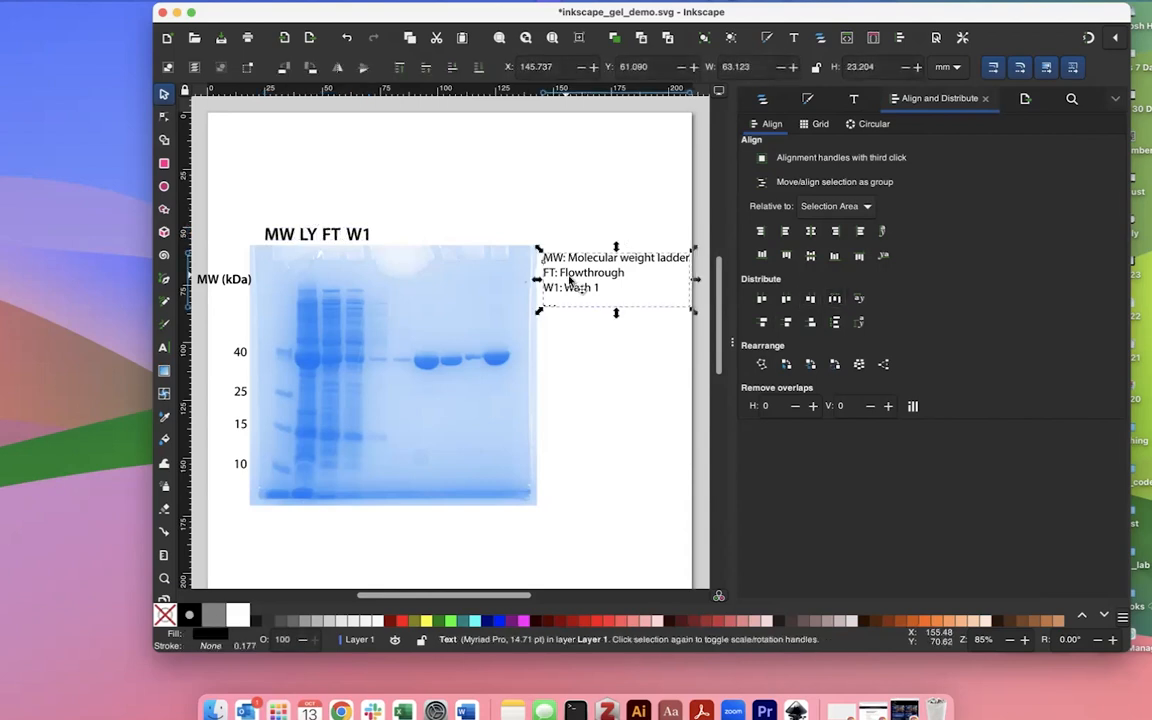
{"action": "double_click", "coordinate": [676, 260]}
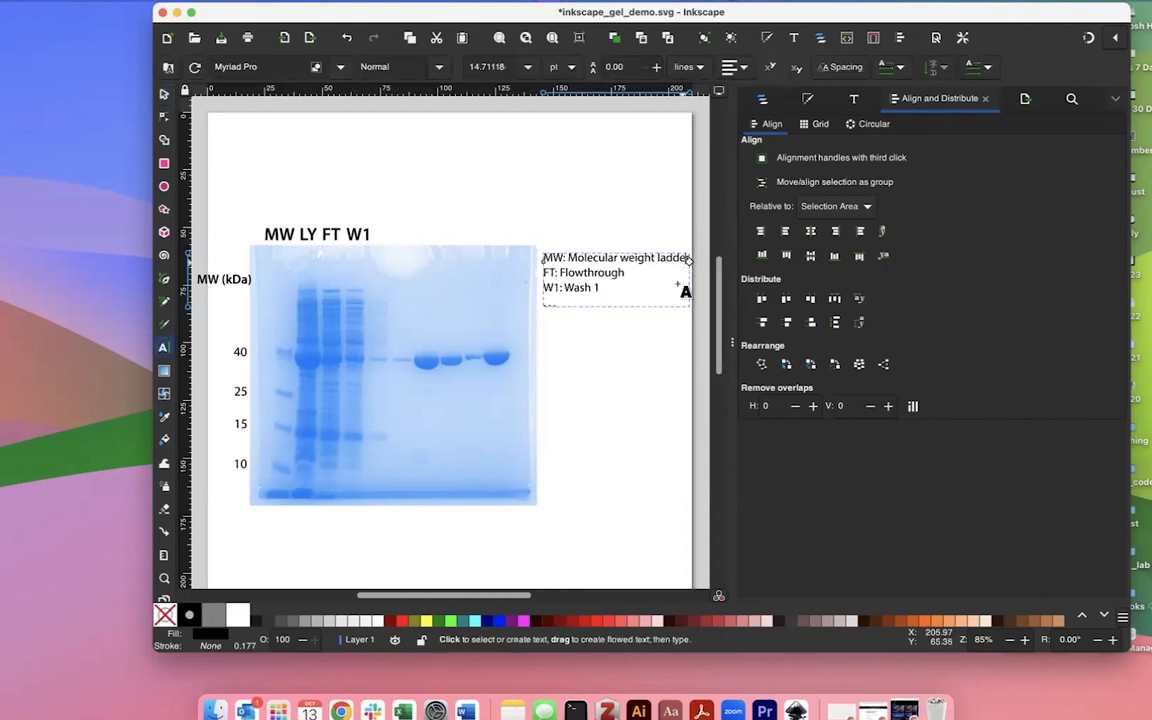
{"action": "key", "text": "Return"}
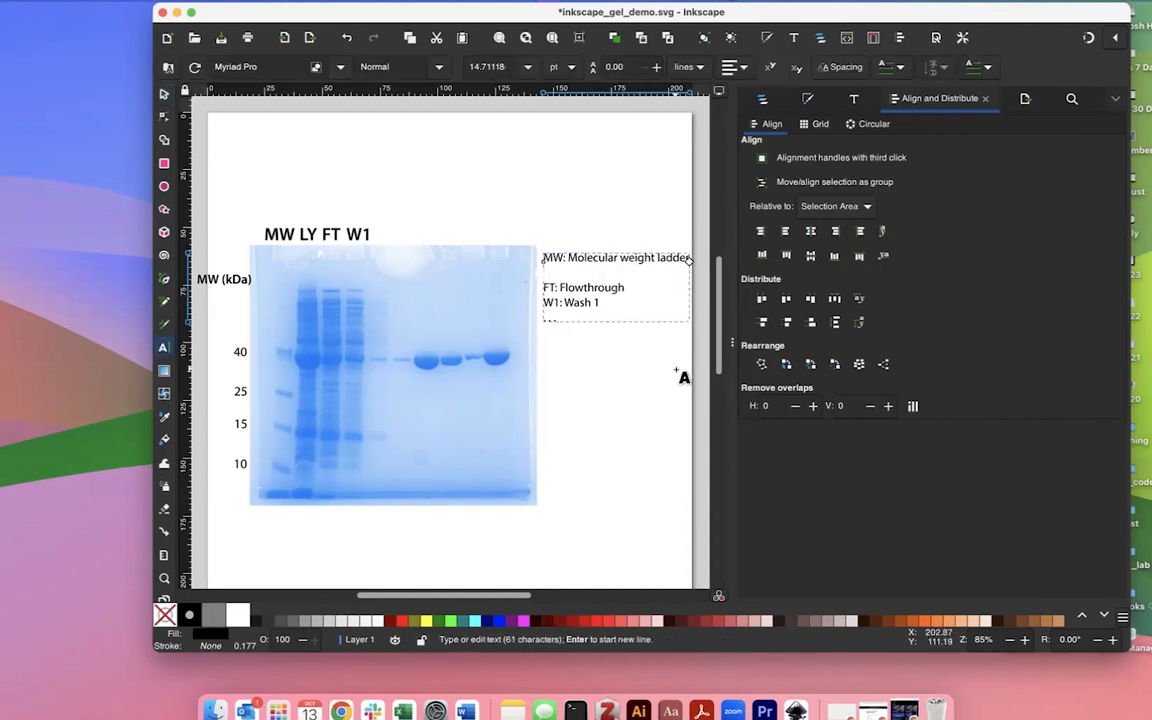
{"action": "type", "text": "LY: Lysate"}
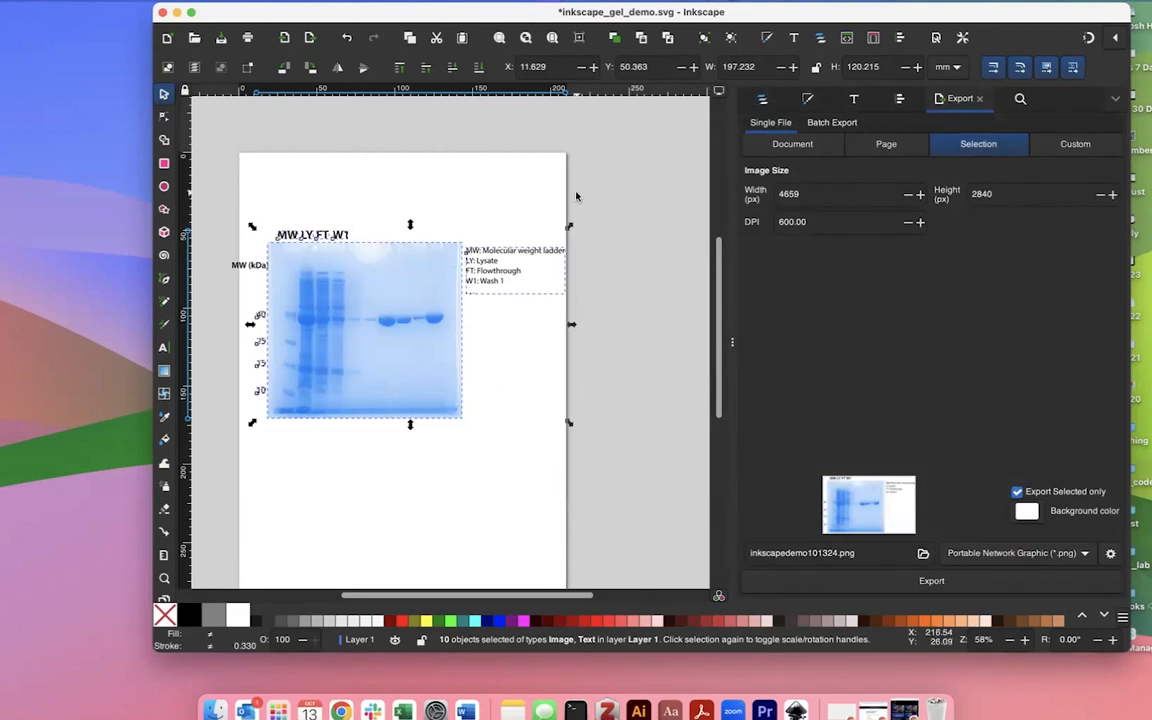
- Deselect the whole figure and switch to Finder
{"action": "left_click", "coordinate": [577, 197]}
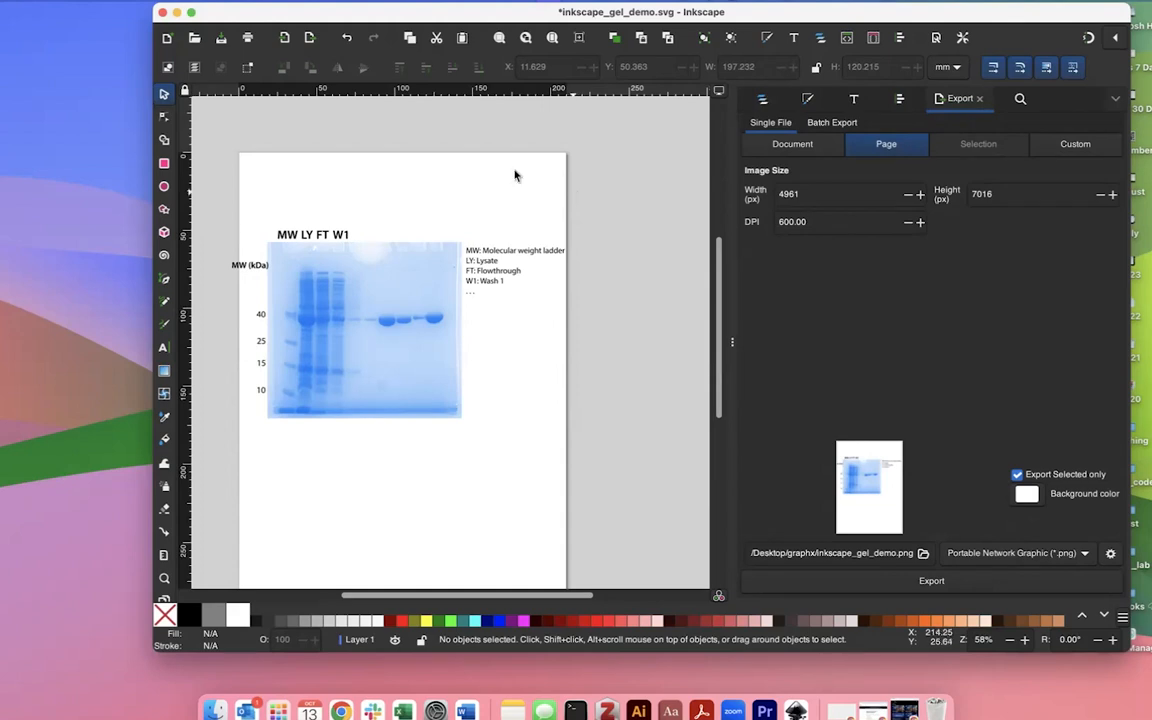
{"action": "left_click", "coordinate": [214, 712]}
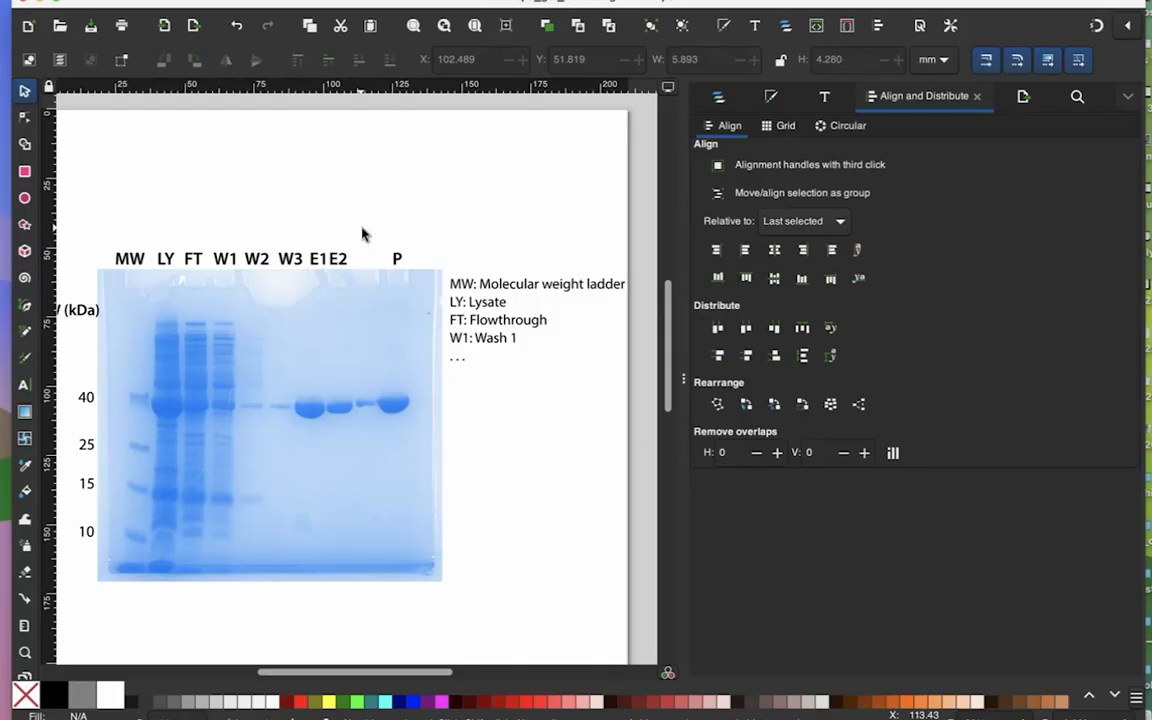
- Copy the "E2" lane label, paste it in place and move the copy toward "P" to about X 111.8 mm
{"action": "left_click", "coordinate": [345, 259]}
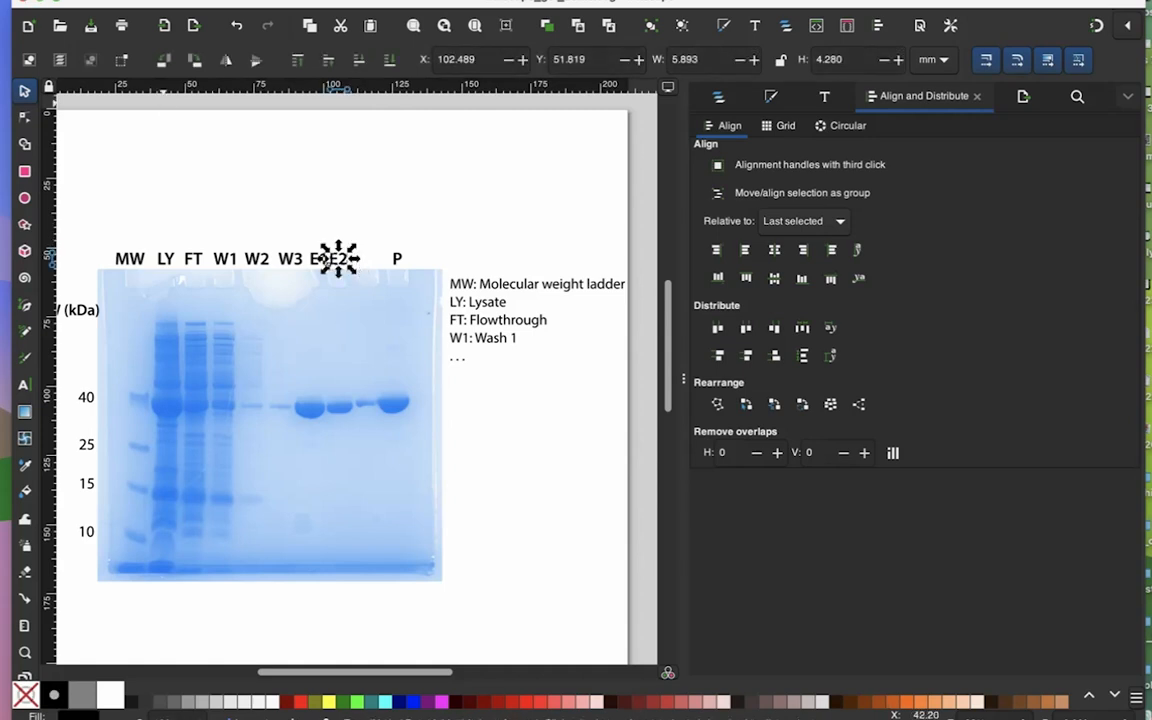
{"action": "left_click", "coordinate": [2, 2]}
{"action": "mouse_move", "coordinate": [168, 115]}
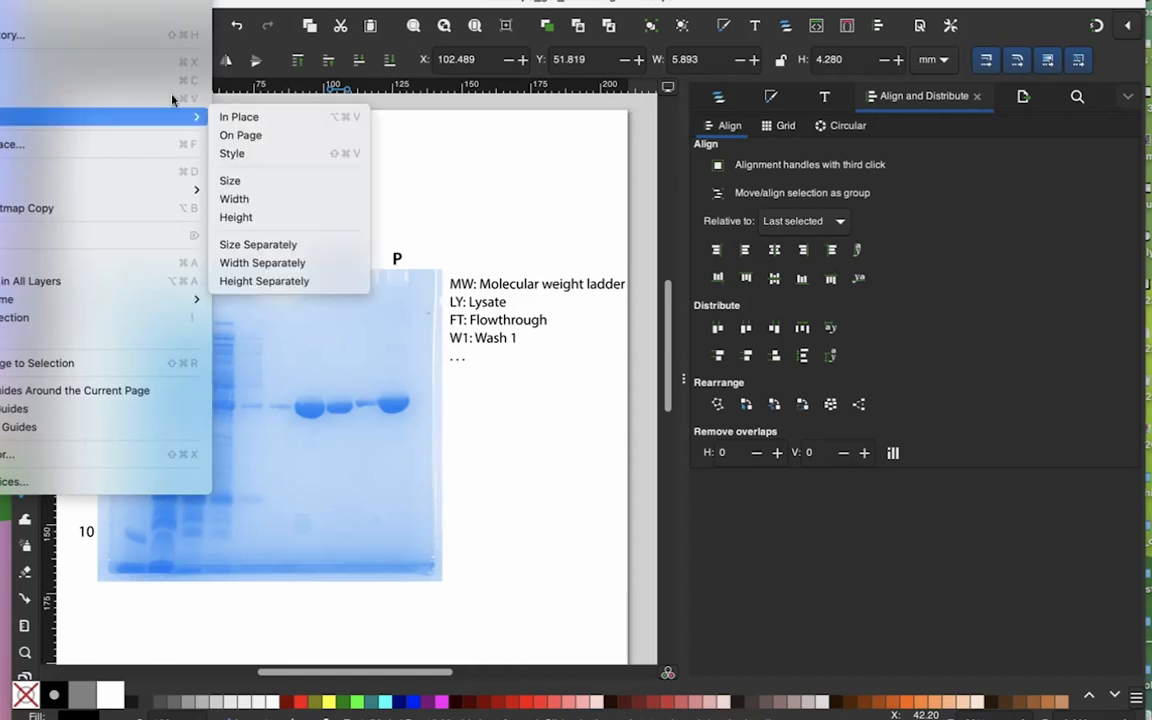
{"action": "left_click", "coordinate": [256, 120]}
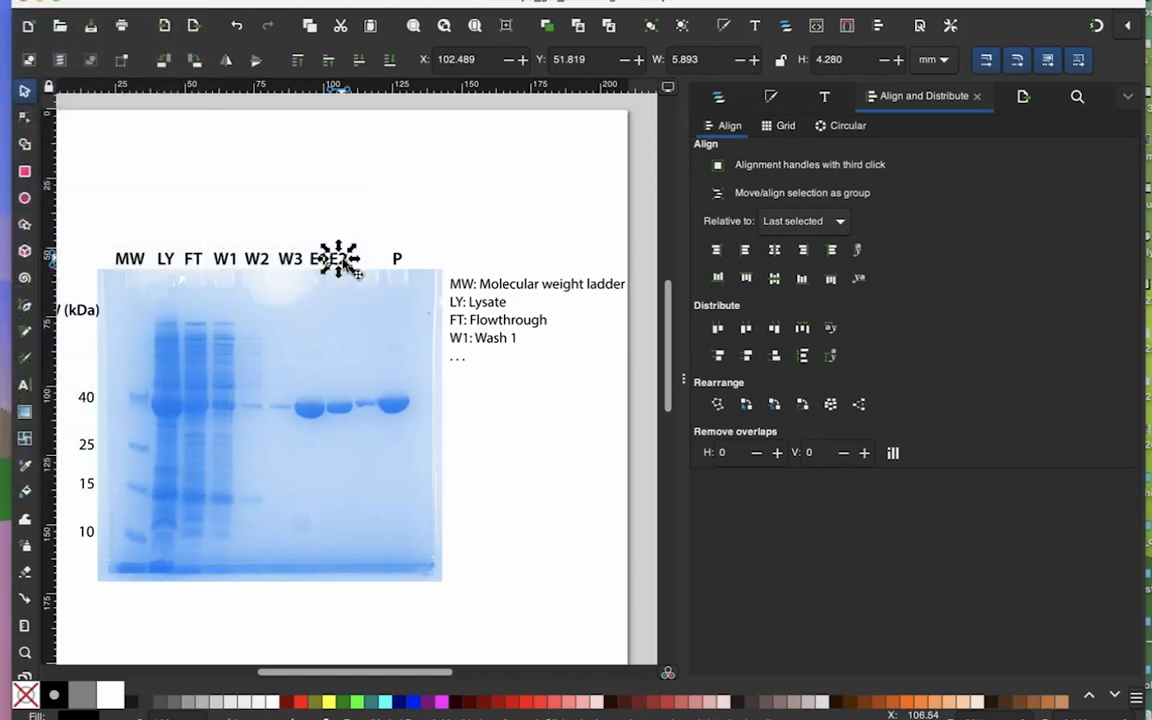
{"action": "left_click_drag", "start_coordinate": [345, 263], "coordinate": [369, 259]}
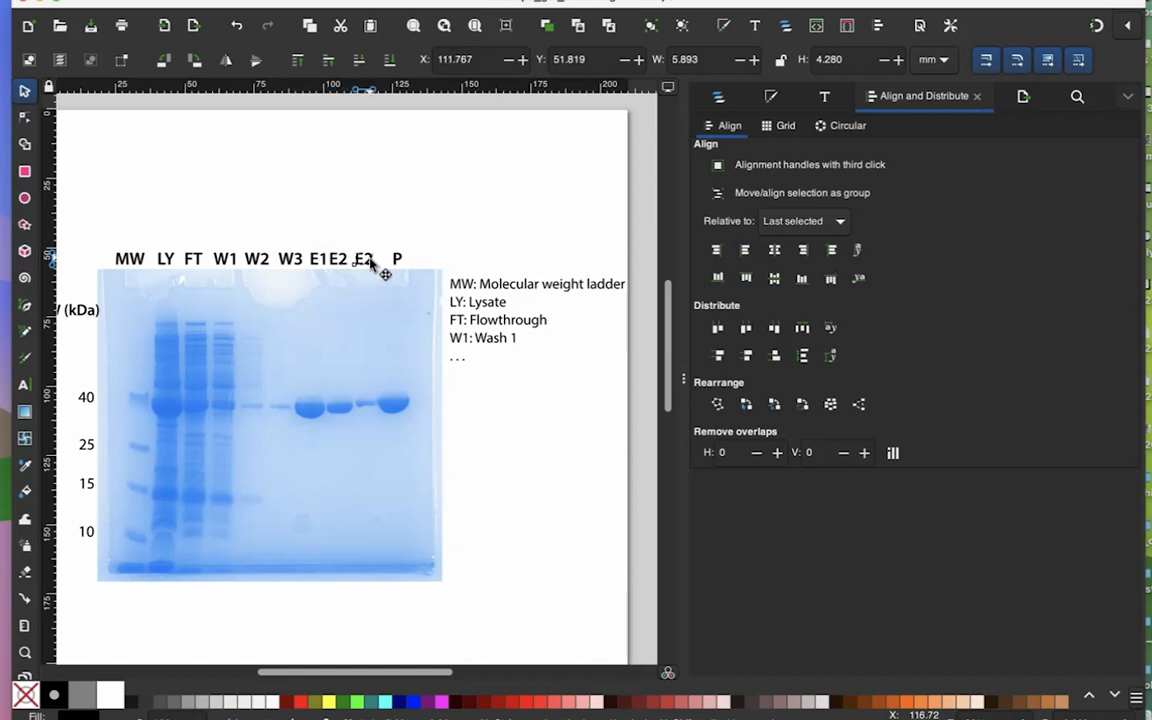
- Change the text of the second "E2" lane label, beside "P", to "E3"
{"action": "key", "text": "w"}
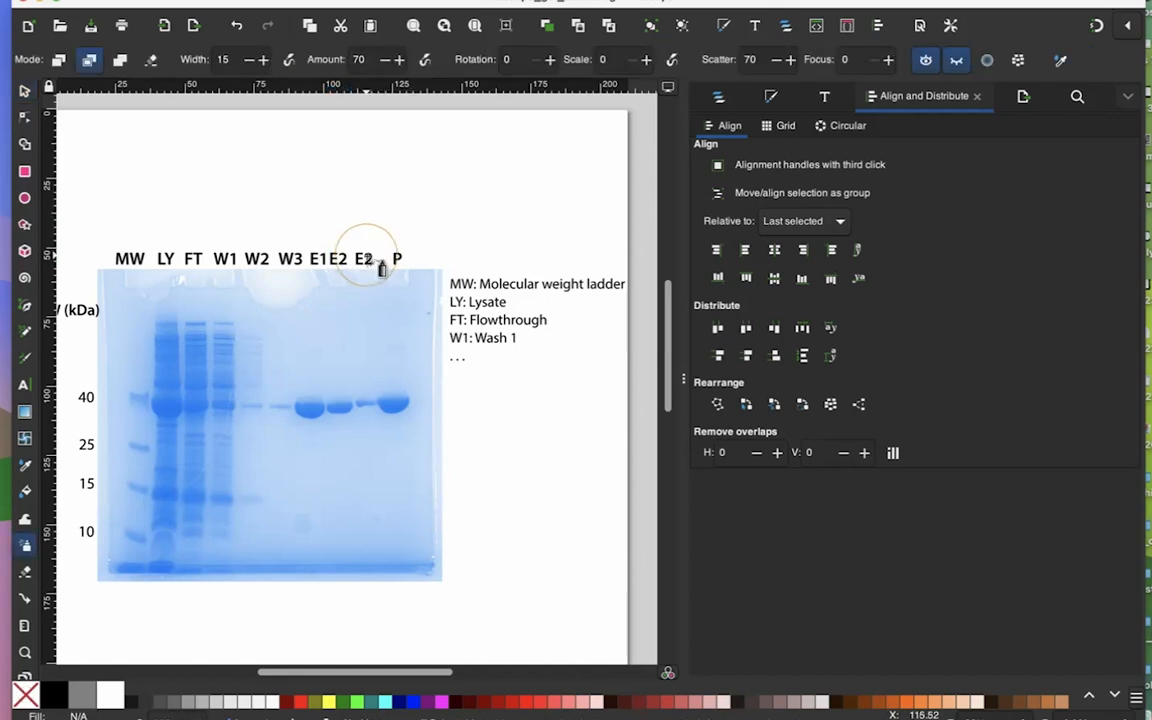
{"action": "left_click", "coordinate": [23, 89]}
{"action": "key", "text": "t"}
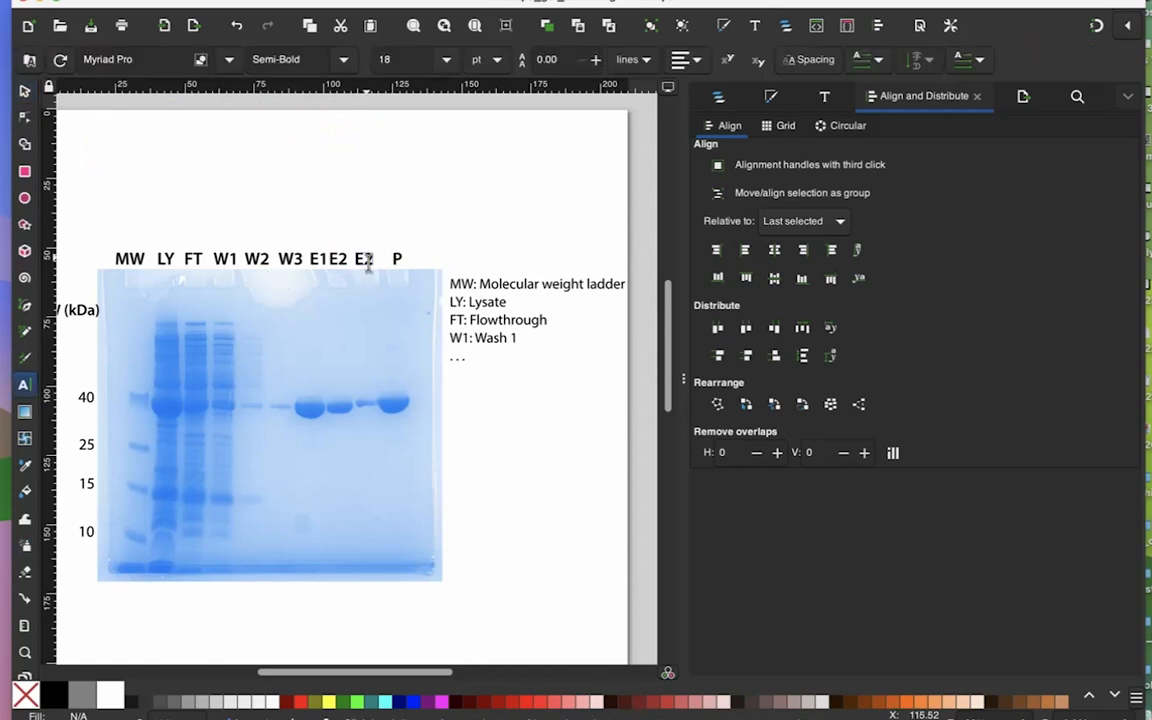
{"action": "left_click_drag", "start_coordinate": [365, 261], "coordinate": [373, 261]}
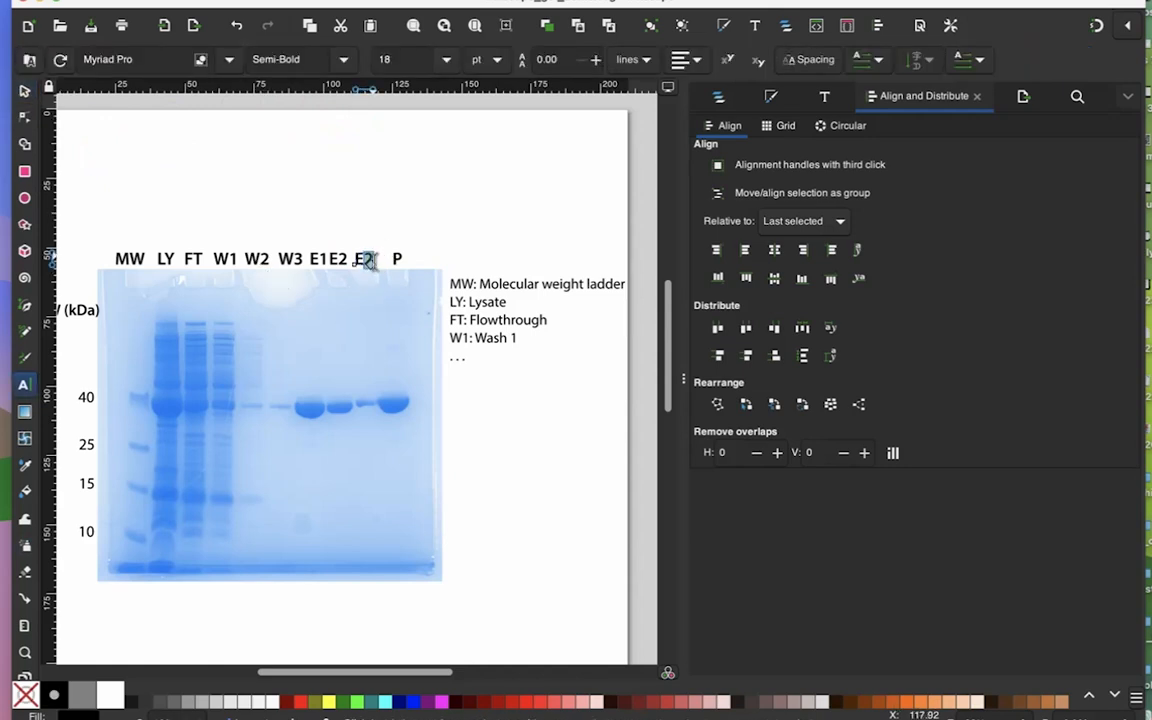
{"action": "type", "text": "3"}
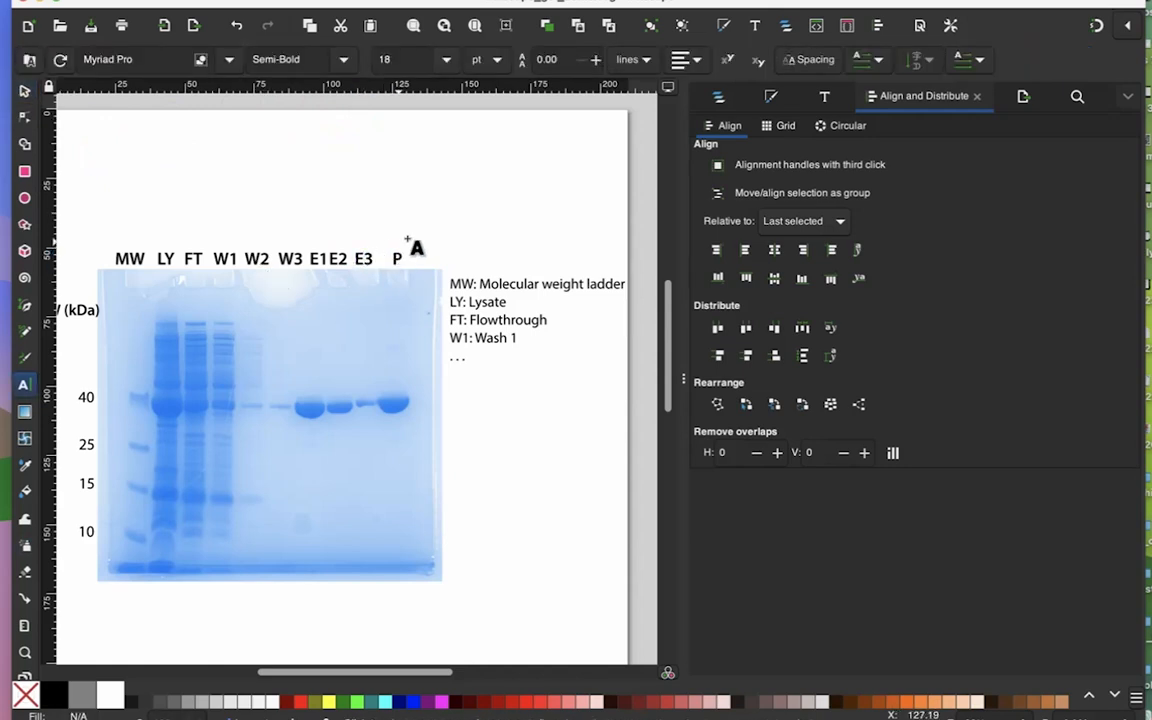
{"action": "left_click", "coordinate": [25, 90]}
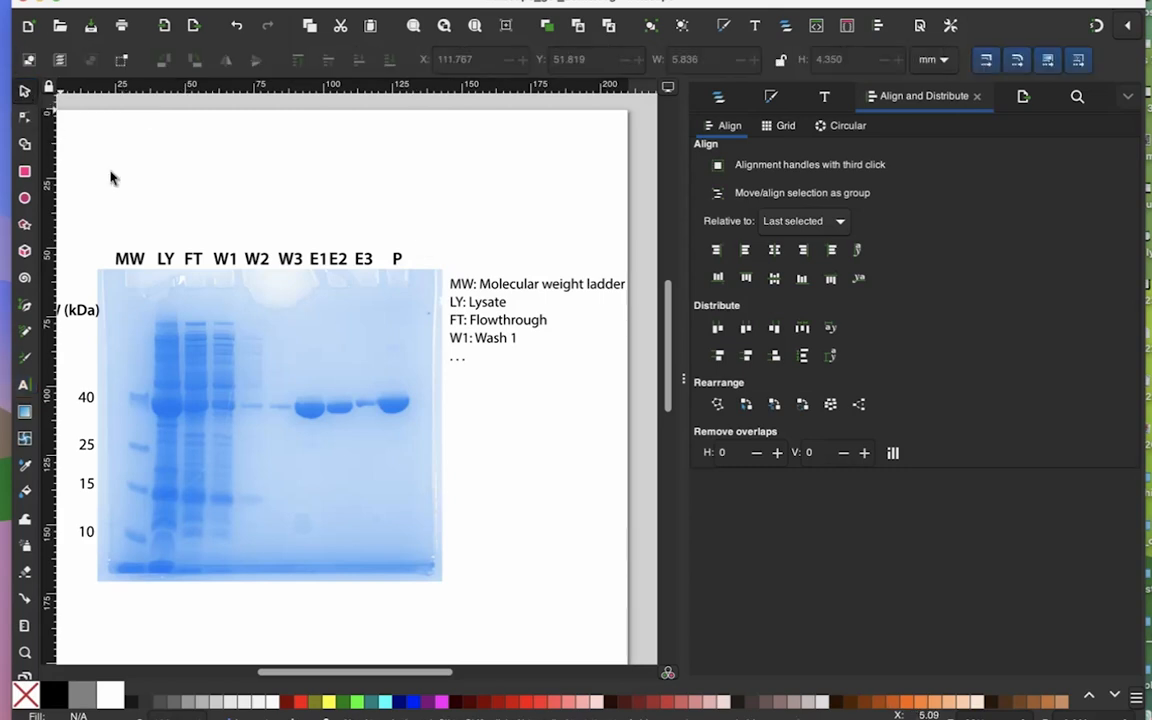
- Distribute all lane labels from "MW" to "P" horizontally with even gaps
{"action": "left_click_drag", "start_coordinate": [112, 232], "coordinate": [408, 272]}
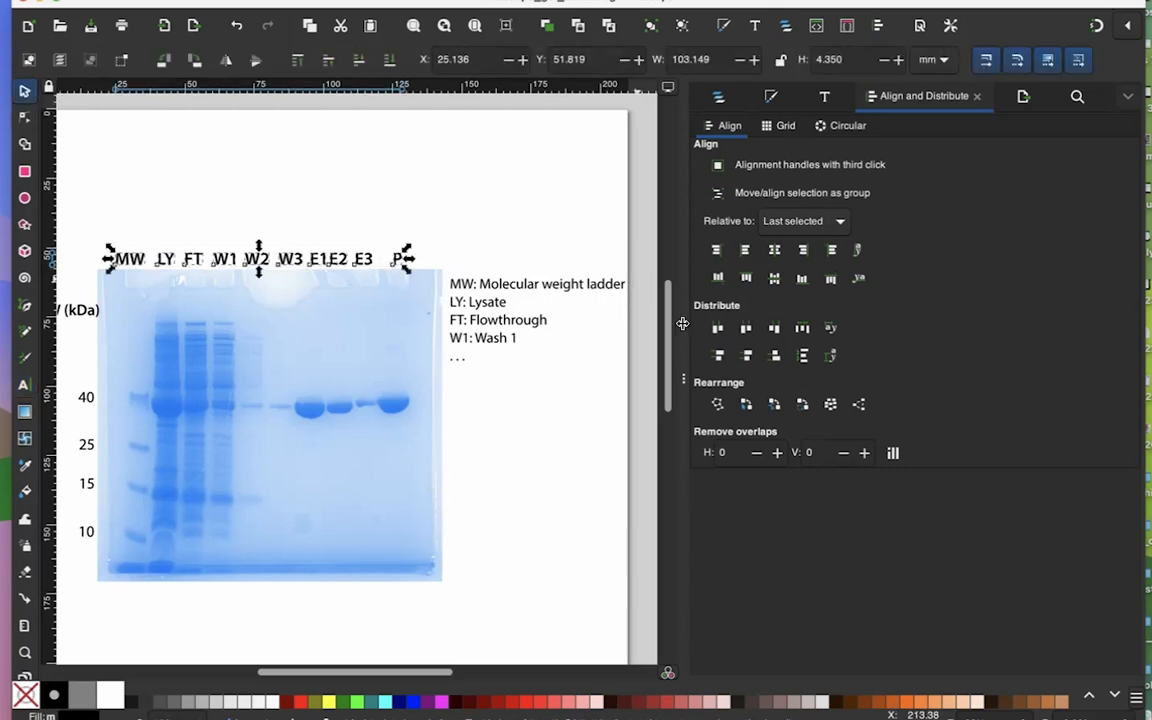
{"action": "left_click", "coordinate": [801, 330]}
{"action": "left_click", "coordinate": [466, 216]}
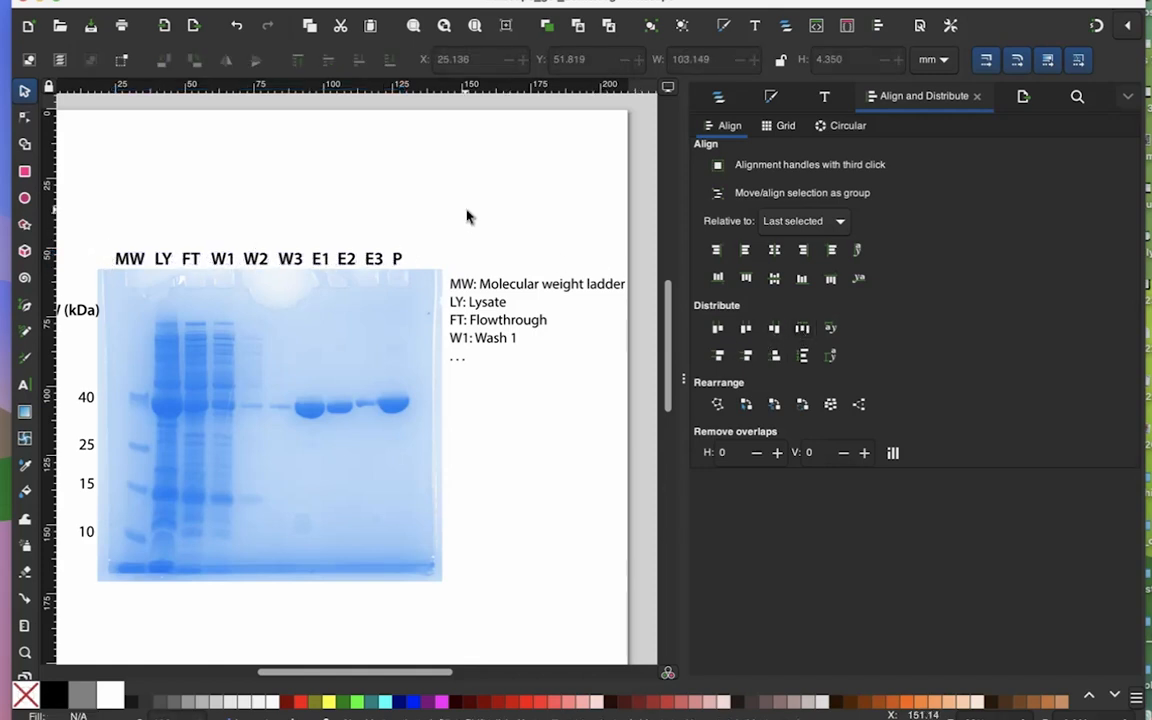
{"action": "left_click", "coordinate": [515, 343]}
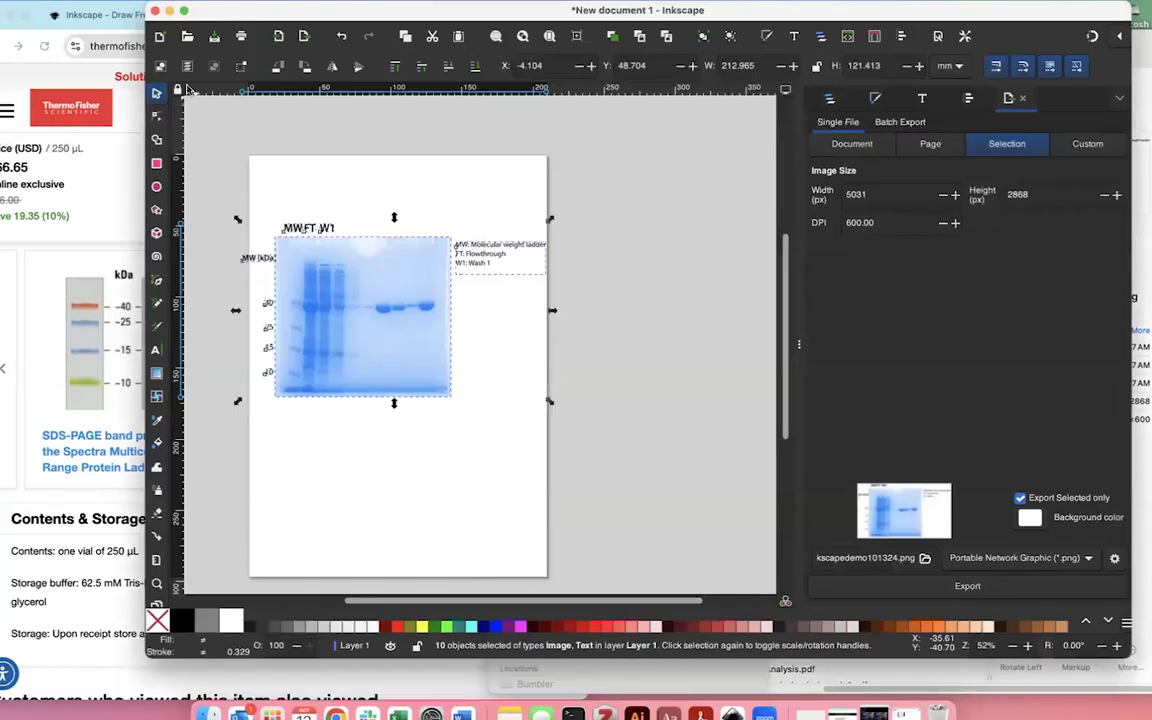
- Scale the gel image slightly up from its lower corner, keeping its proportions, to about 124.5 × 112.8 mm
{"action": "key", "text": "Escape"}
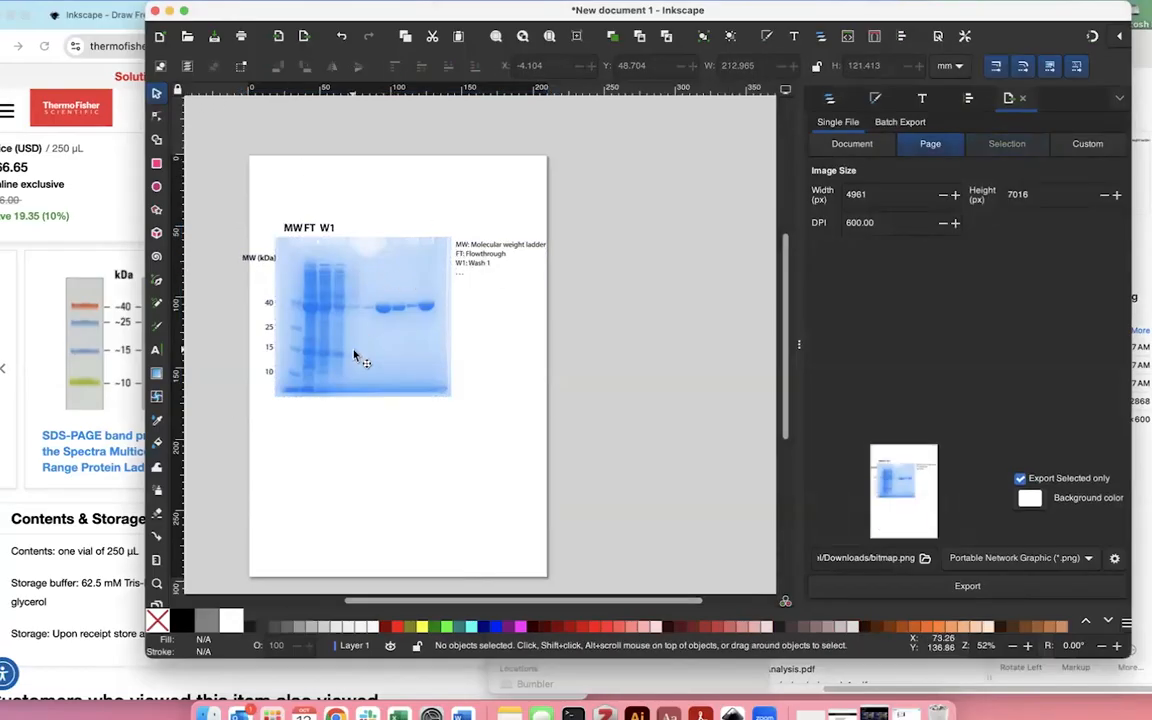
{"action": "left_click", "coordinate": [438, 392]}
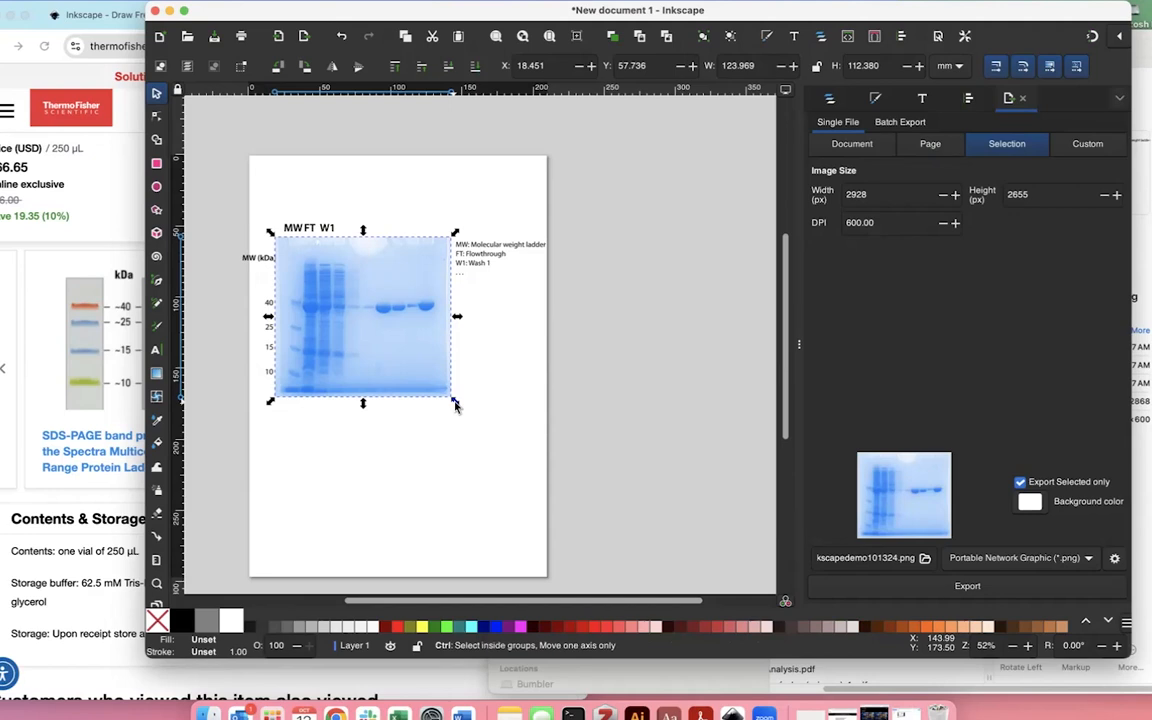
{"action": "left_click_drag", "start_coordinate": [456, 405], "coordinate": [456, 474]}
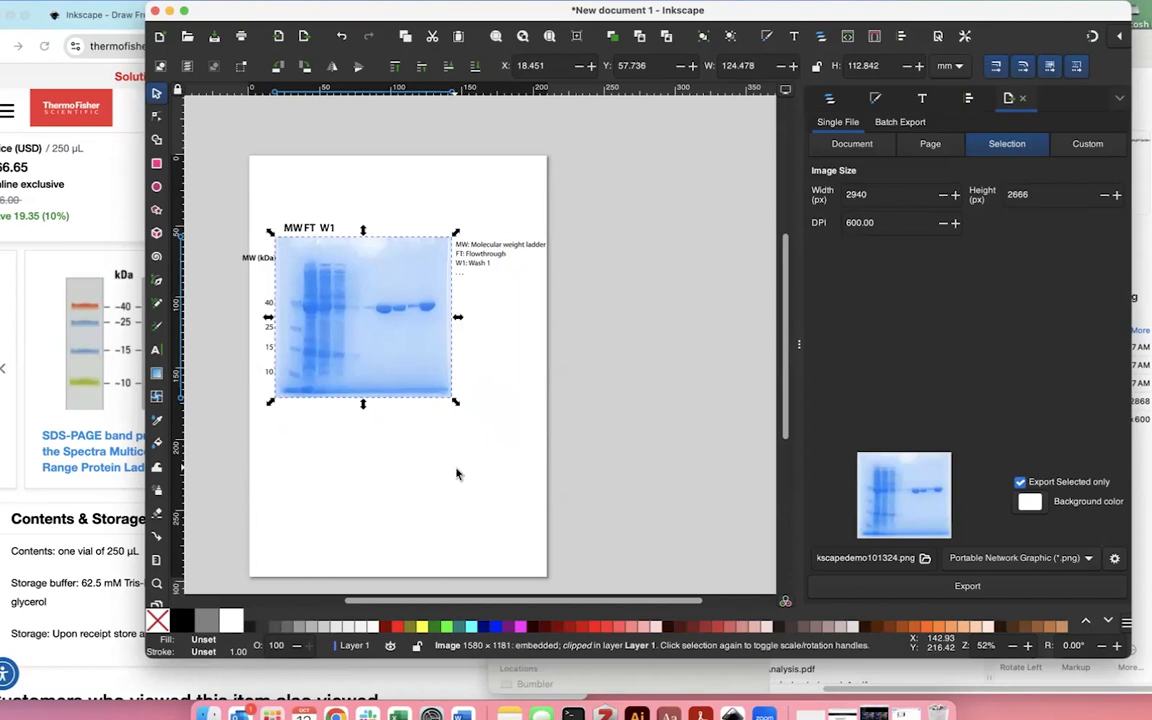
{"action": "left_click", "coordinate": [452, 477]}
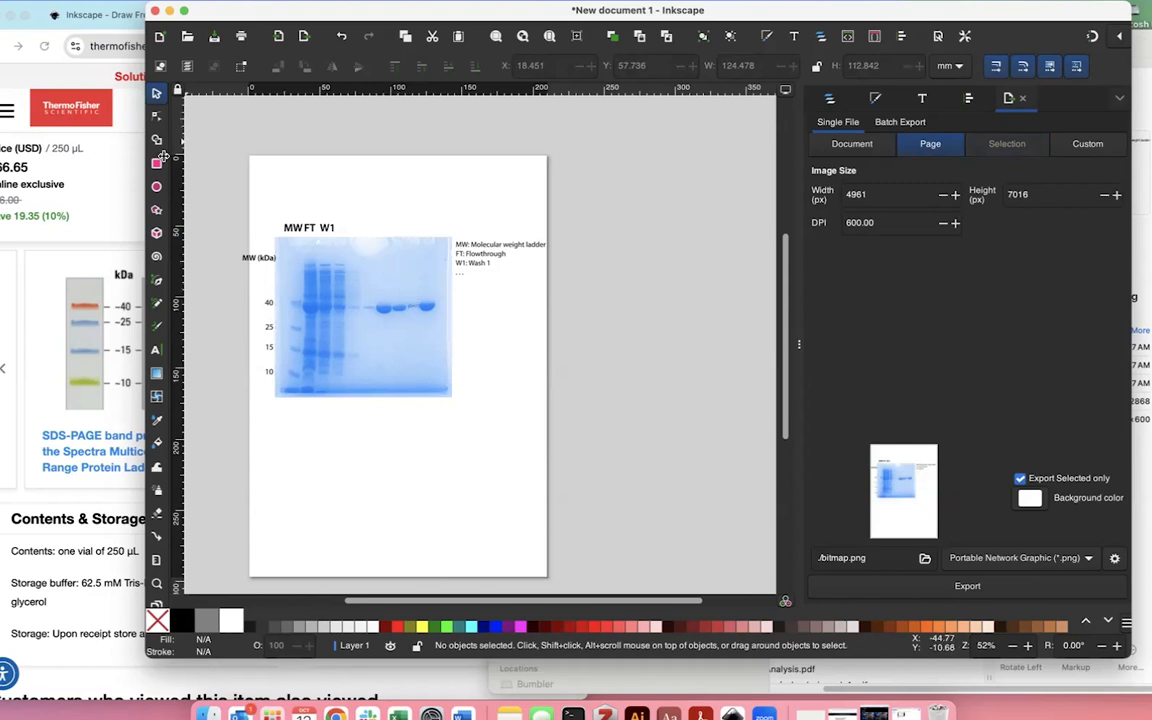
- Draw a rectangle about 79.4 × 64.1 mm below the gel image, with no fill and a black stroke
{"action": "left_click", "coordinate": [156, 165]}
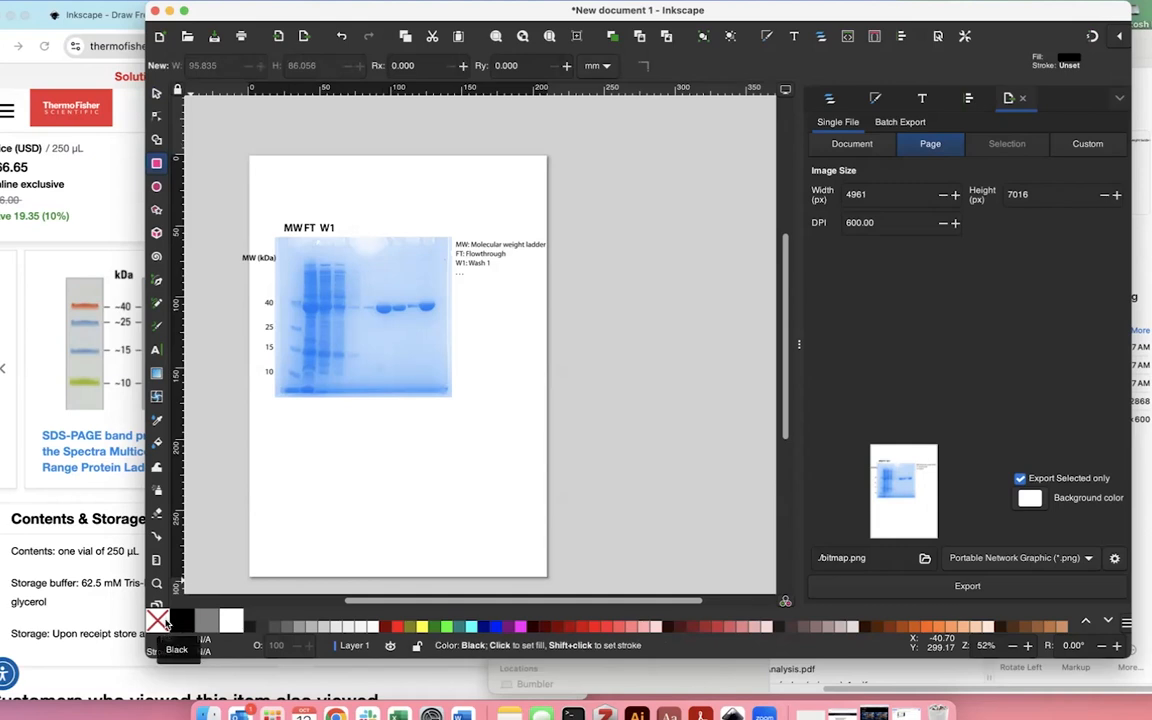
{"action": "left_click_drag", "start_coordinate": [308, 438], "coordinate": [420, 528]}
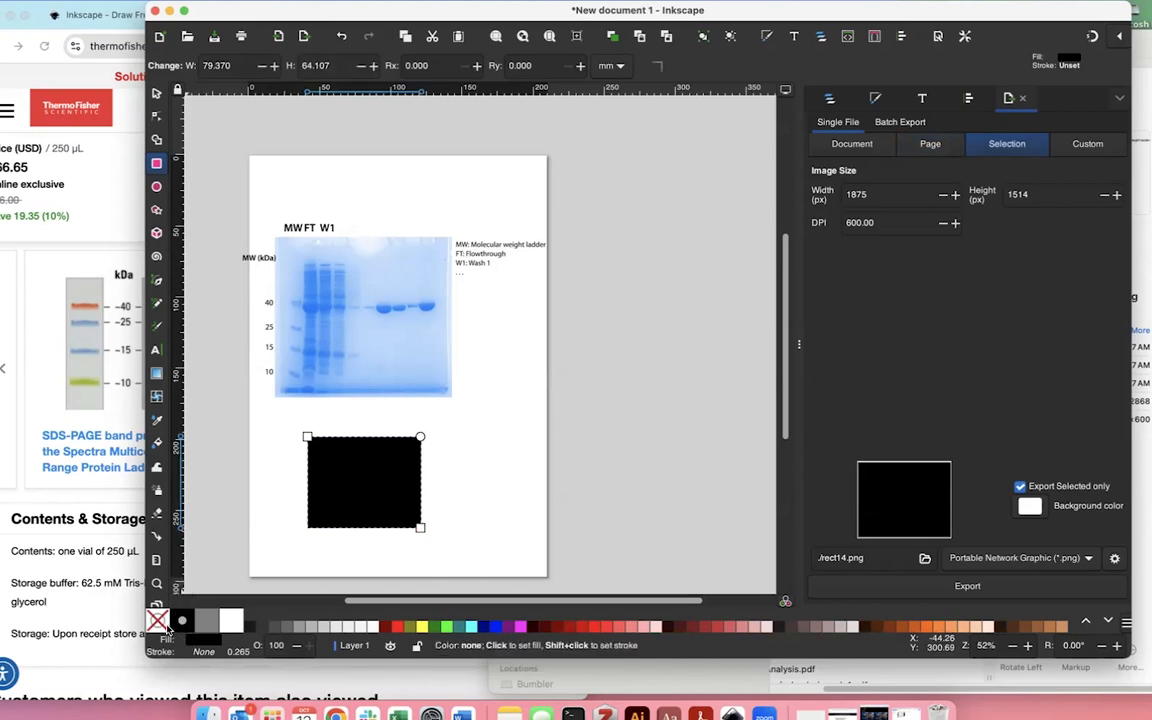
{"action": "left_click", "coordinate": [159, 621]}
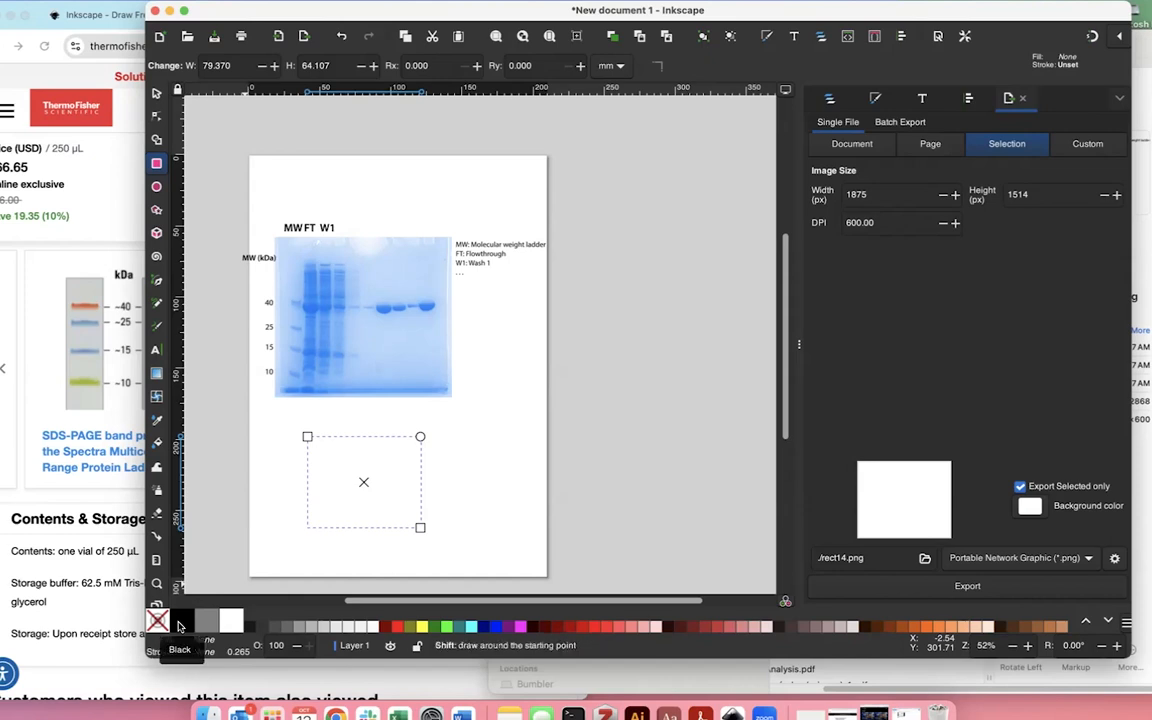
{"action": "left_click", "coordinate": [180, 626], "text": "shift"}
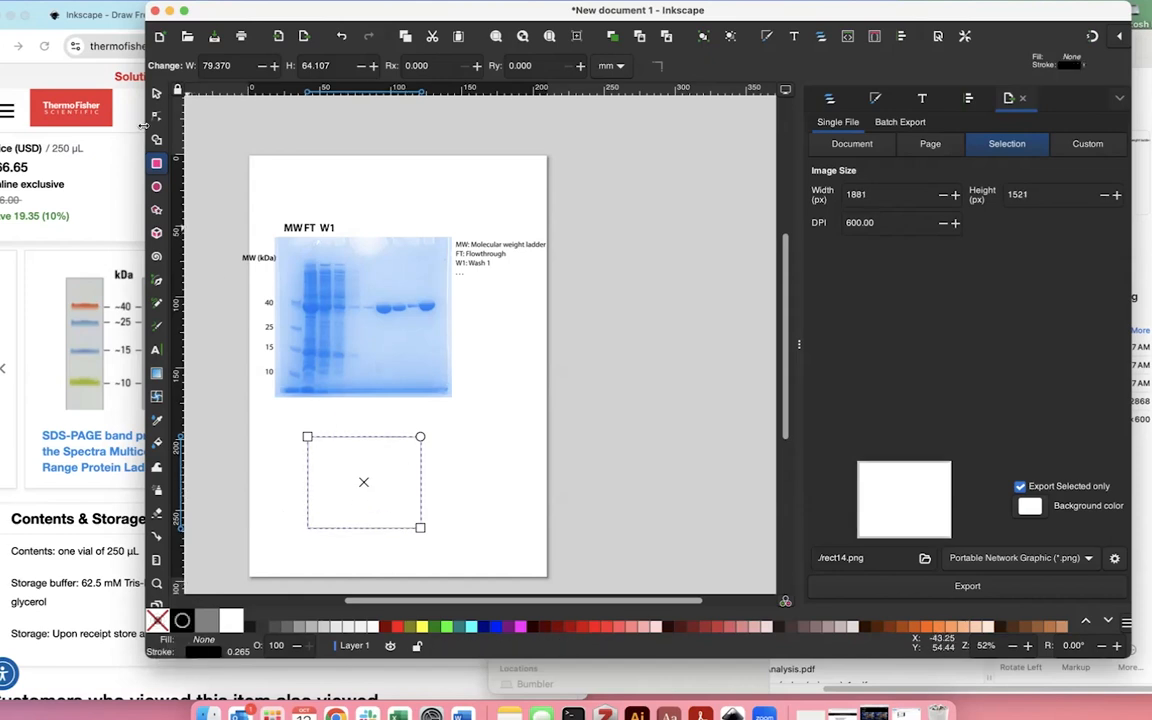
- Move the outlined rectangle over the middle of the gel image and clip the image to it
{"action": "left_click", "coordinate": [157, 97]}
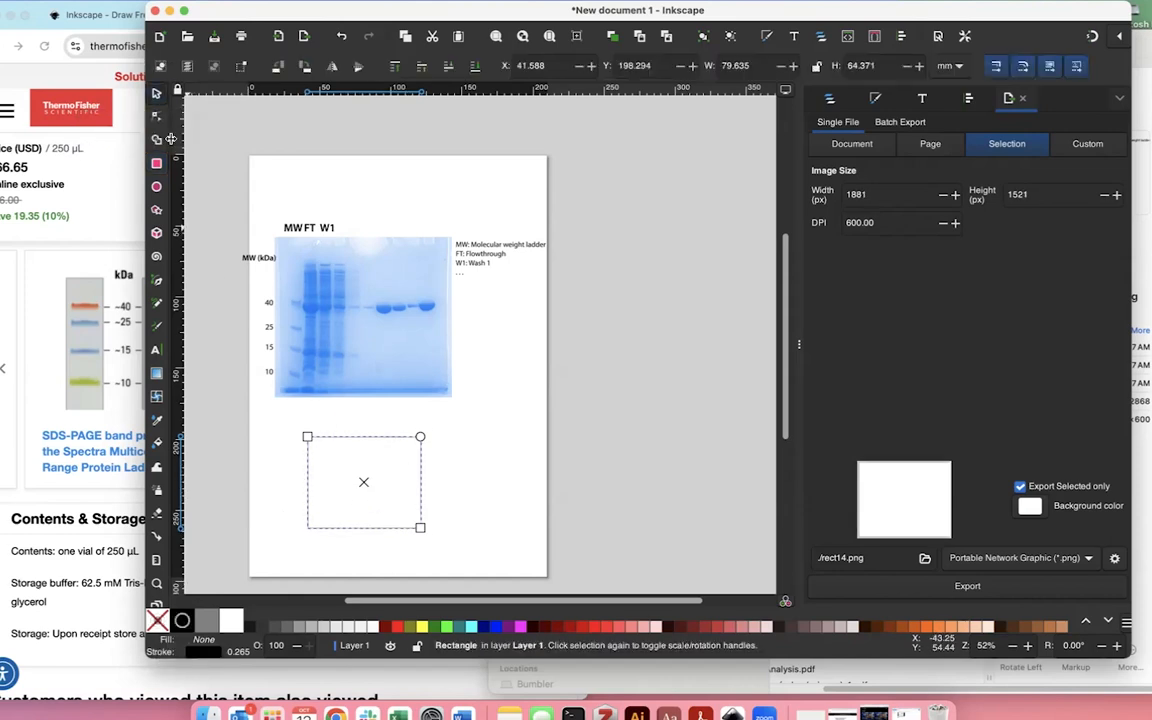
{"action": "left_click_drag", "start_coordinate": [415, 455], "coordinate": [430, 321]}
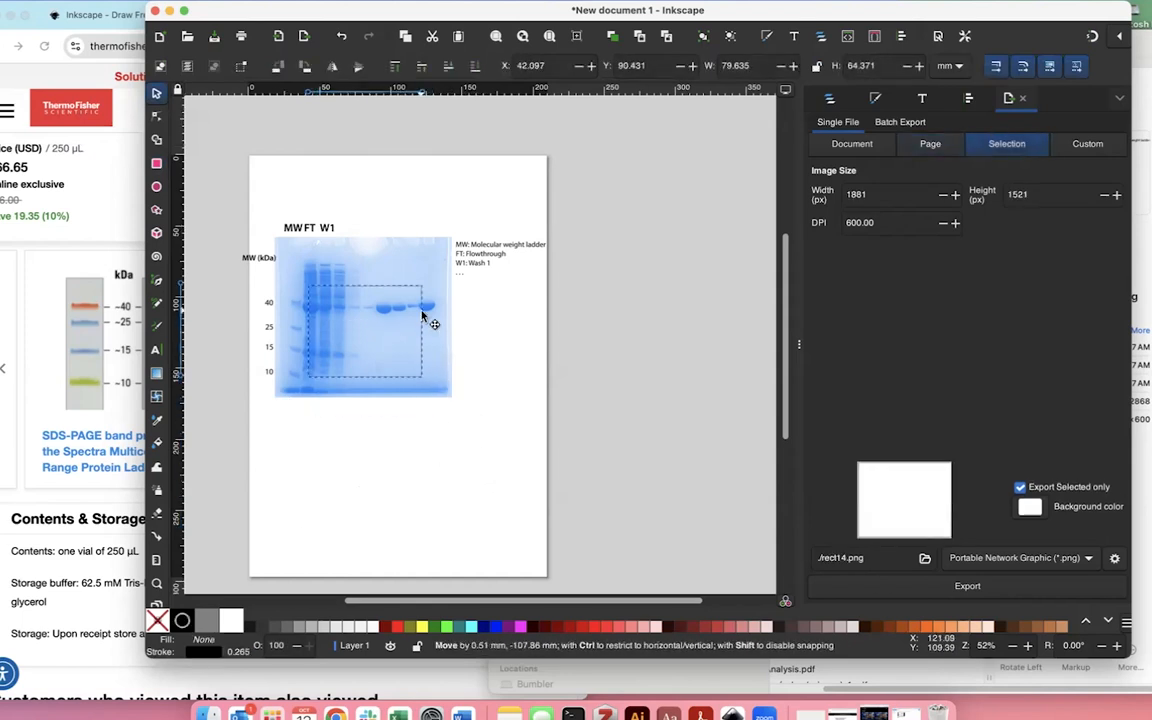
{"action": "left_click", "coordinate": [440, 314], "text": "shift"}
{"action": "right_click", "coordinate": [440, 312]}
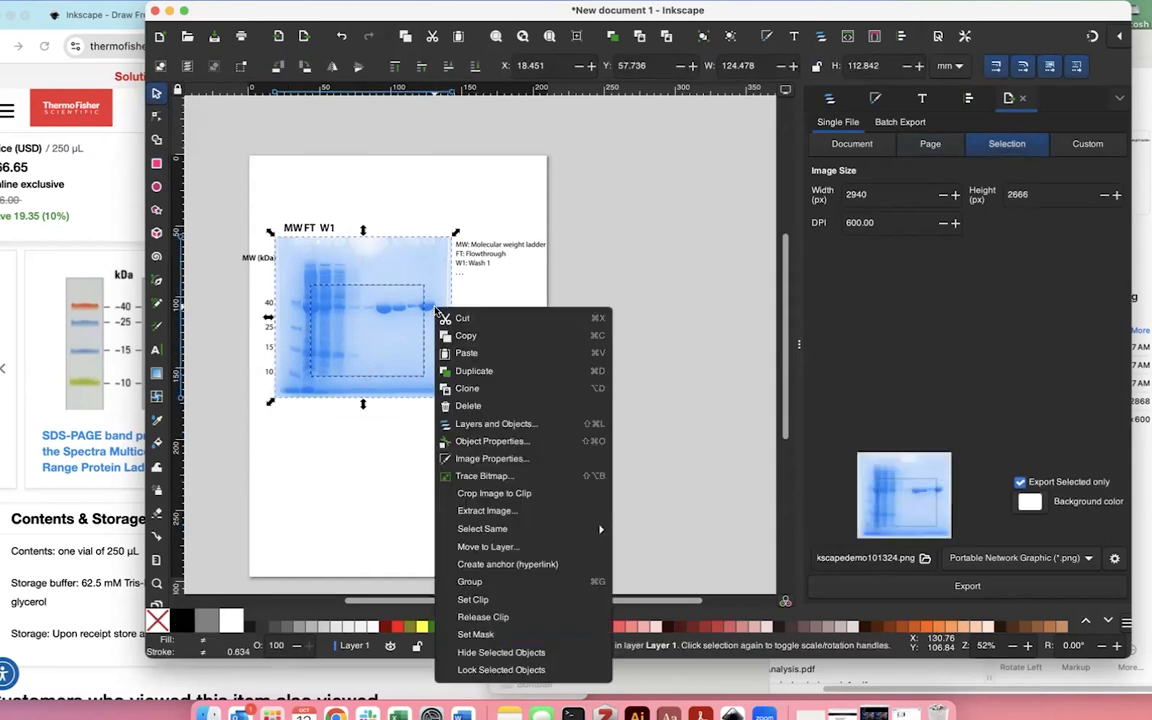
{"action": "mouse_move", "coordinate": [513, 538]}
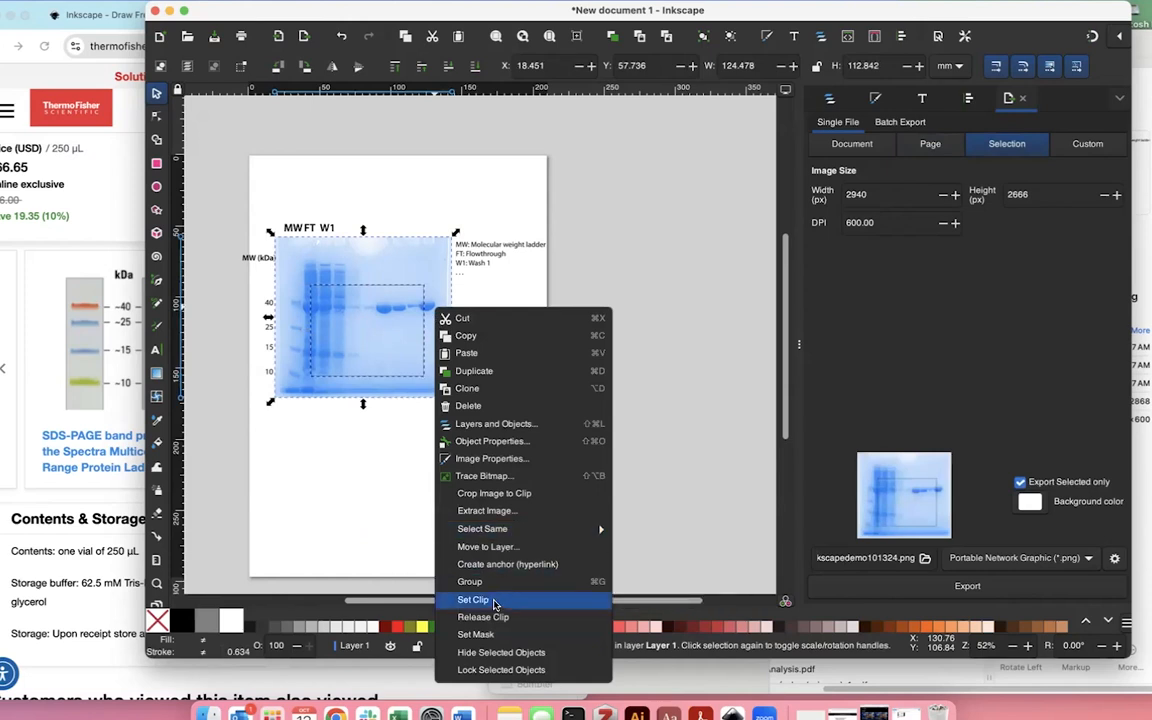
{"action": "left_click", "coordinate": [493, 600]}
{"action": "left_click", "coordinate": [499, 343]}
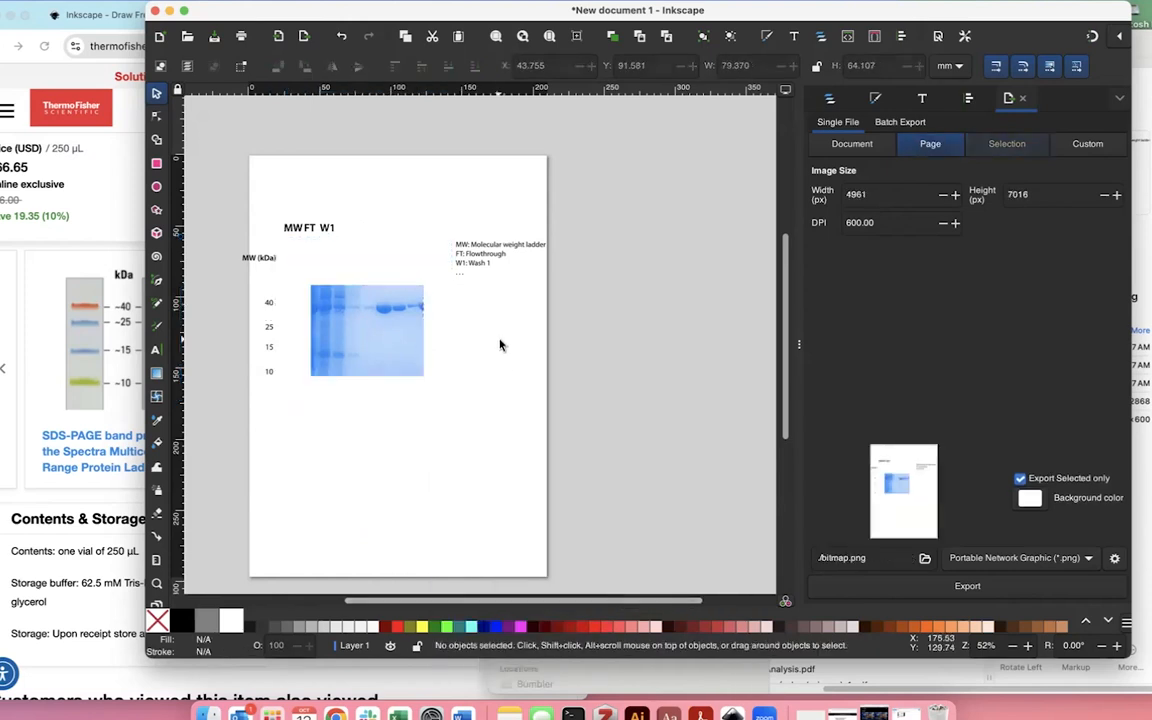
- Undo the clip on the gel image and delete the rectangle over it
{"action": "key", "text": "ctrl+z"}
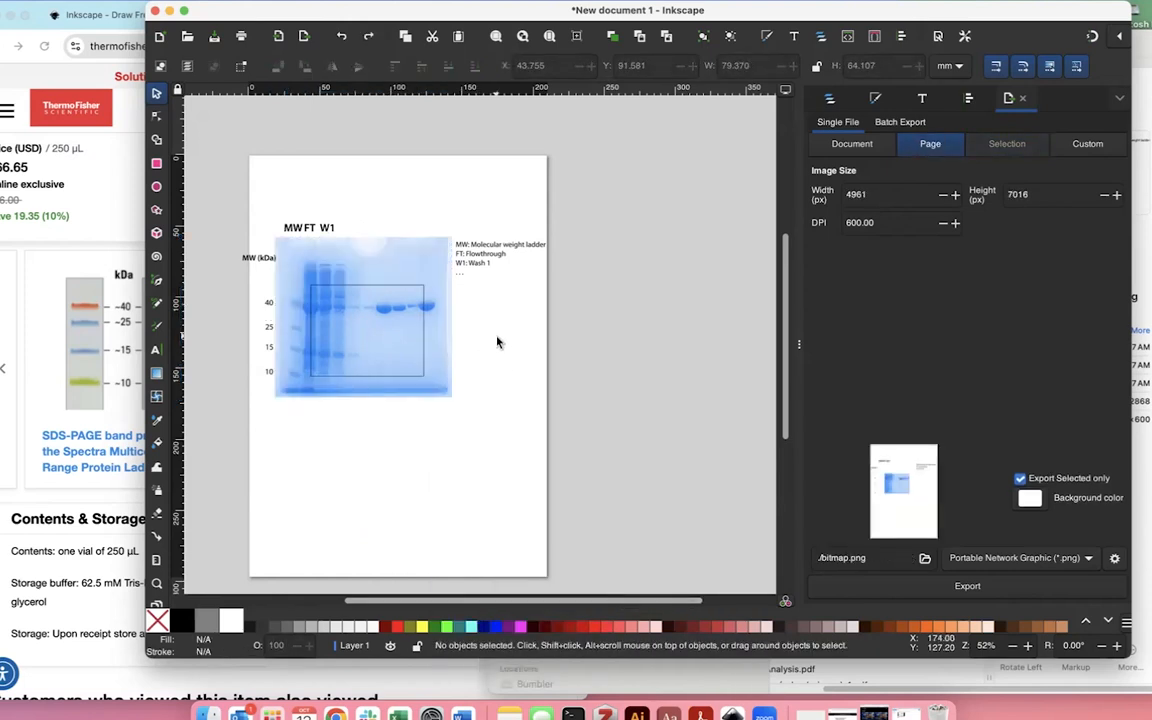
{"action": "left_click", "coordinate": [424, 338]}
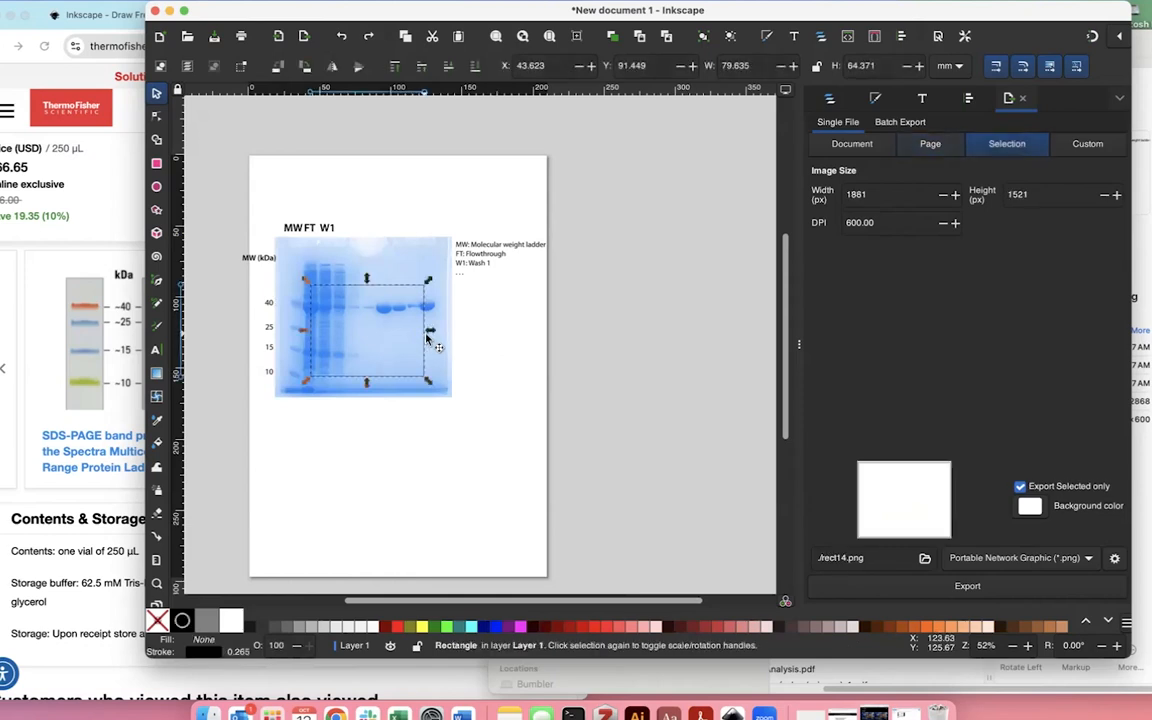
{"action": "key", "text": "Escape"}
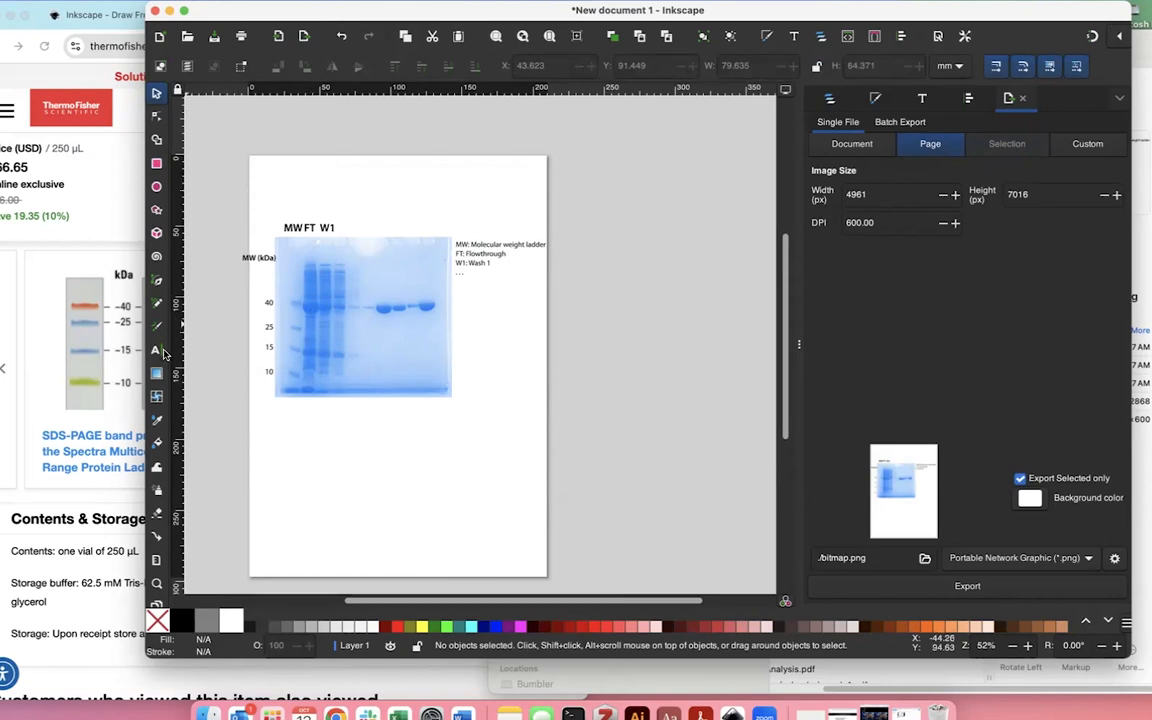
- Add the sample text "dfandaslkfjdlkasfdl" above the gel image and give it a black fill
{"action": "left_click", "coordinate": [156, 350]}
{"action": "left_click", "coordinate": [392, 190]}
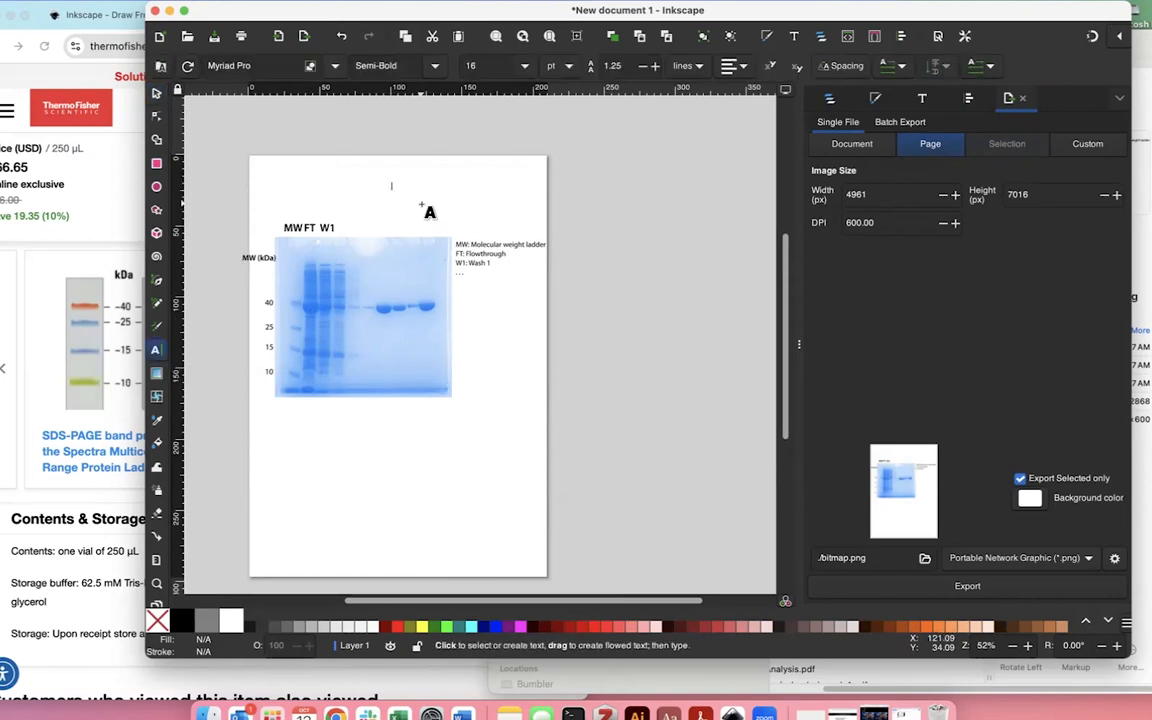
{"action": "type", "text": "dfandasfkdjdksfd"}
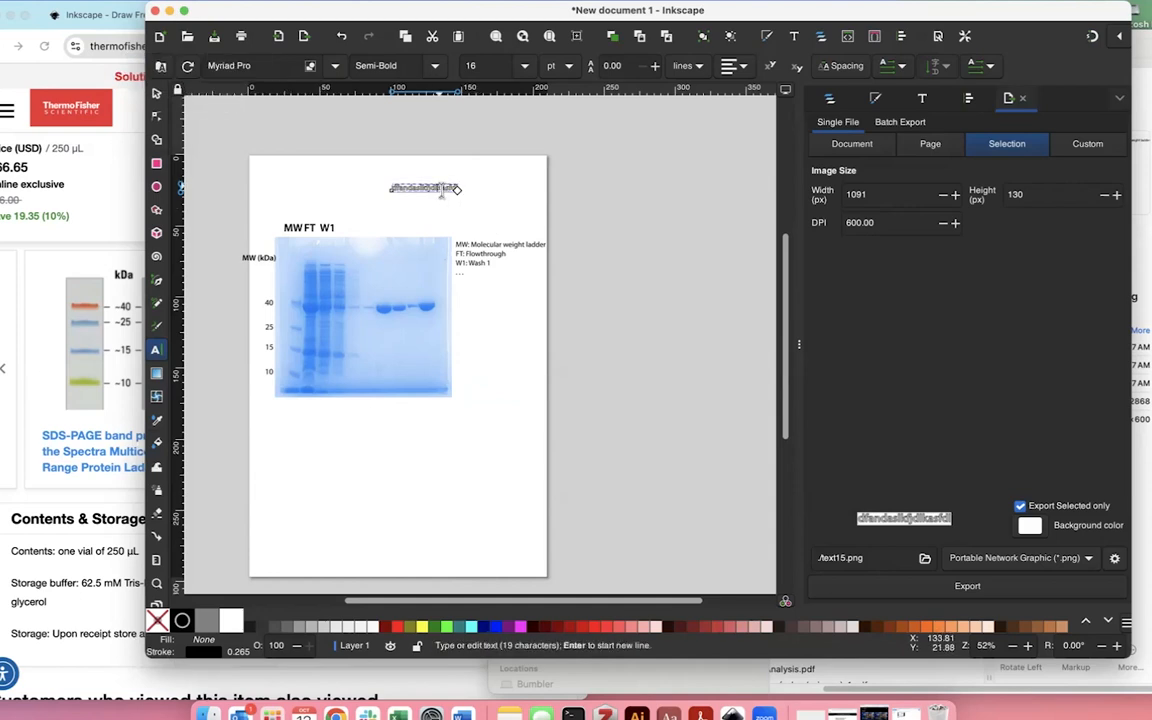
{"action": "left_click_drag", "start_coordinate": [390, 188], "coordinate": [460, 188]}
{"action": "left_click", "coordinate": [918, 99]}
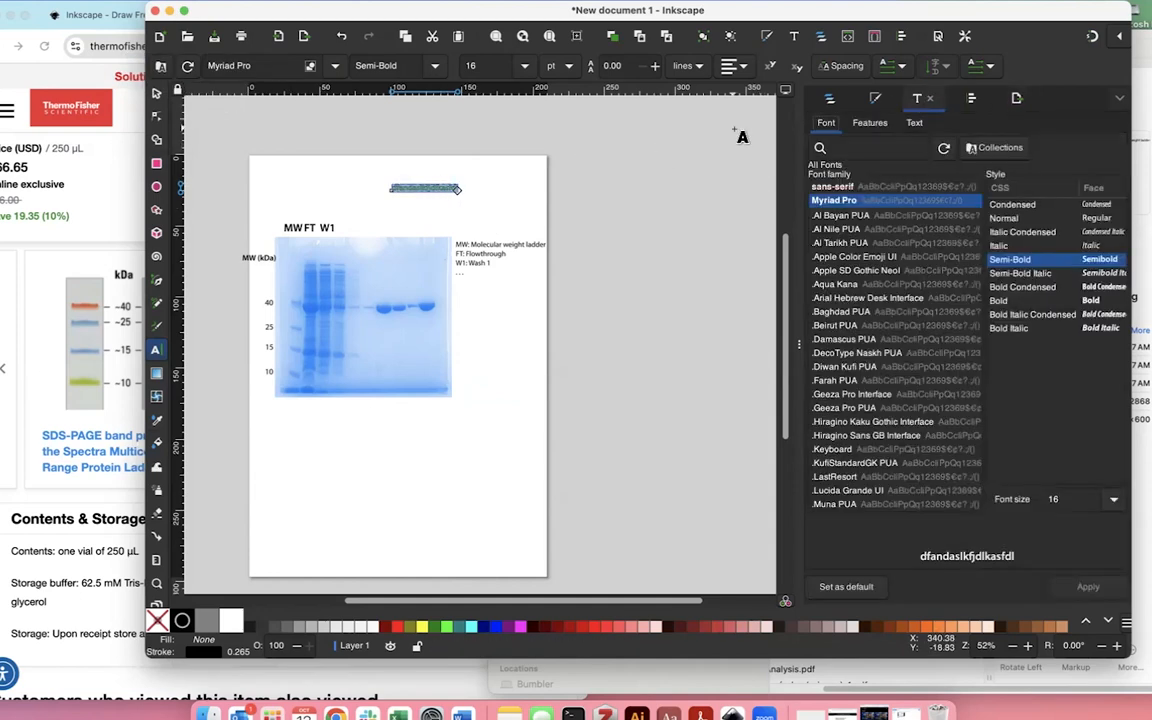
{"action": "left_click", "coordinate": [184, 624]}
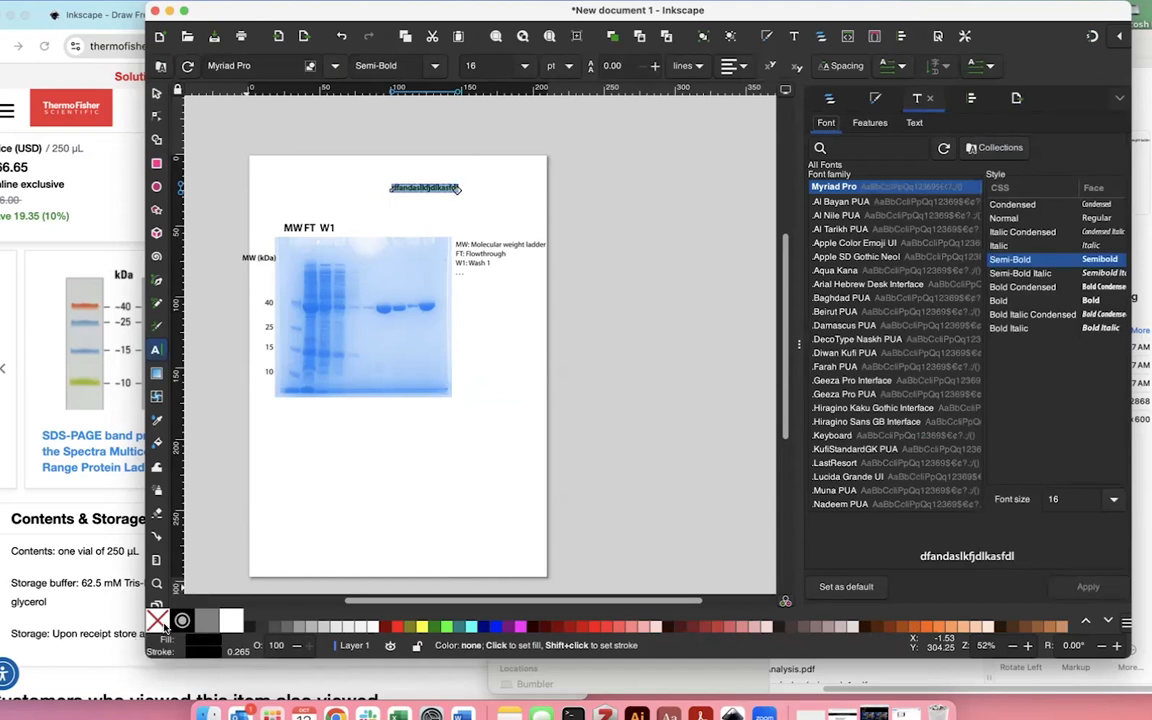
- Try the Muna PUA Bold font on the sample text above the gel, then revert it
{"action": "left_click", "coordinate": [157, 93]}
{"action": "left_click", "coordinate": [320, 160]}
{"action": "left_click", "coordinate": [452, 191]}
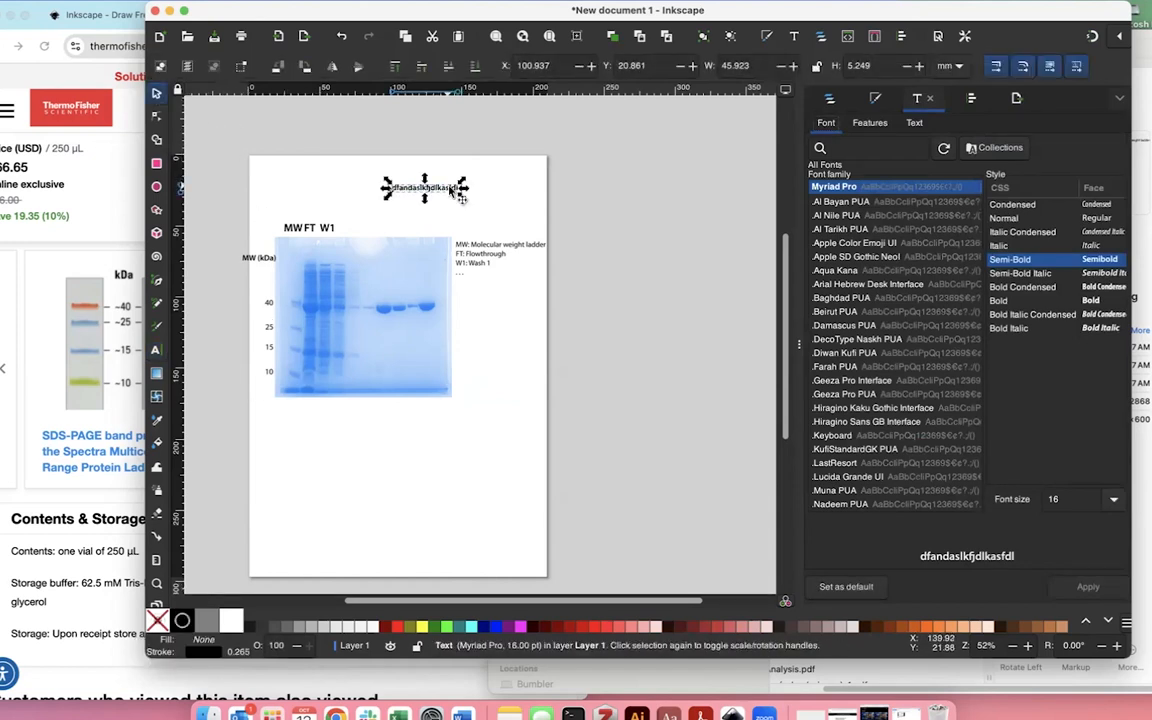
{"action": "left_click", "coordinate": [846, 437]}
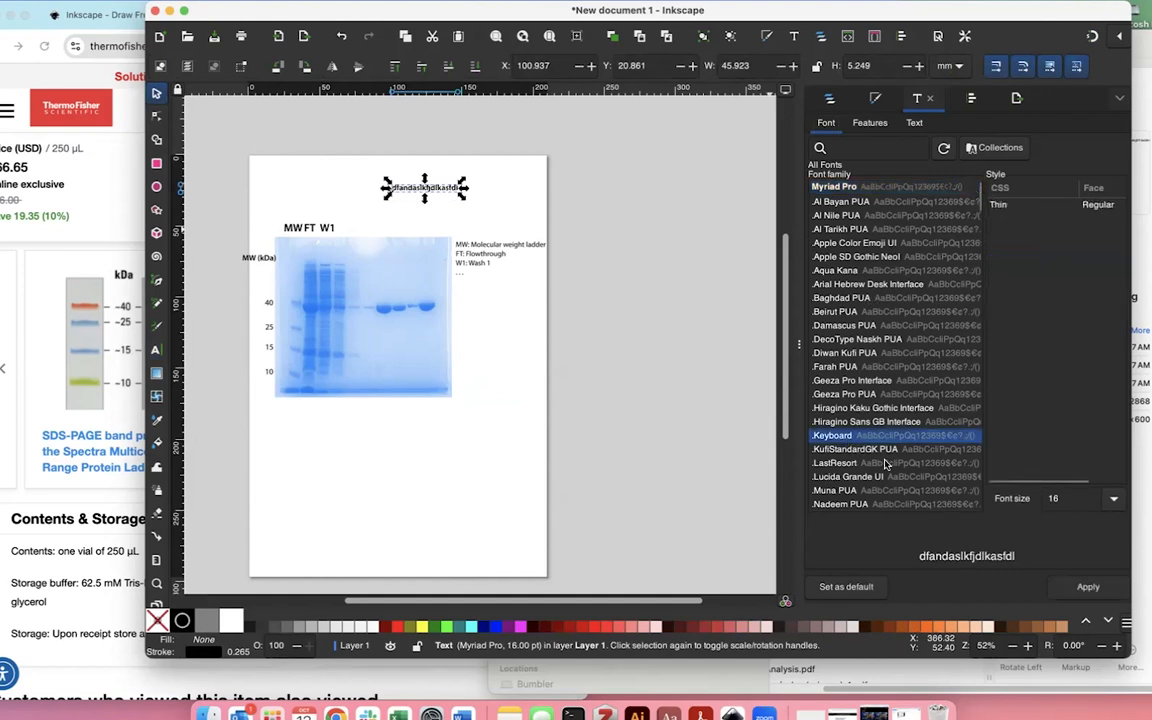
{"action": "left_click", "coordinate": [888, 490]}
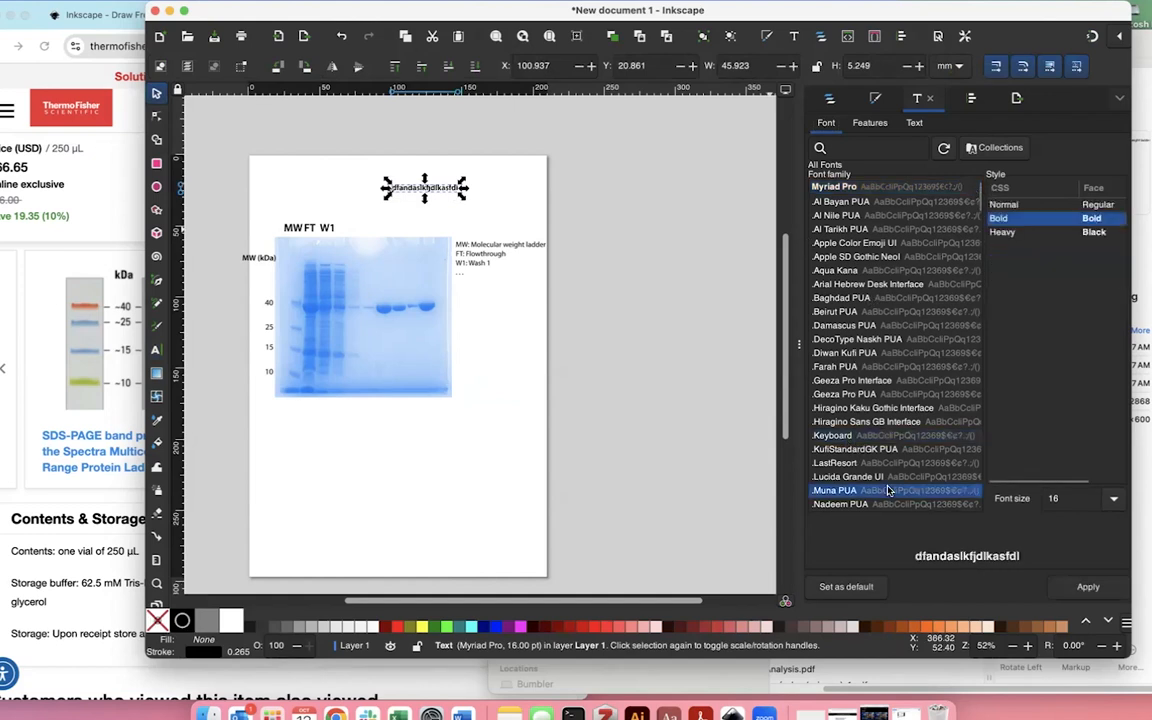
{"action": "left_click", "coordinate": [1087, 587]}
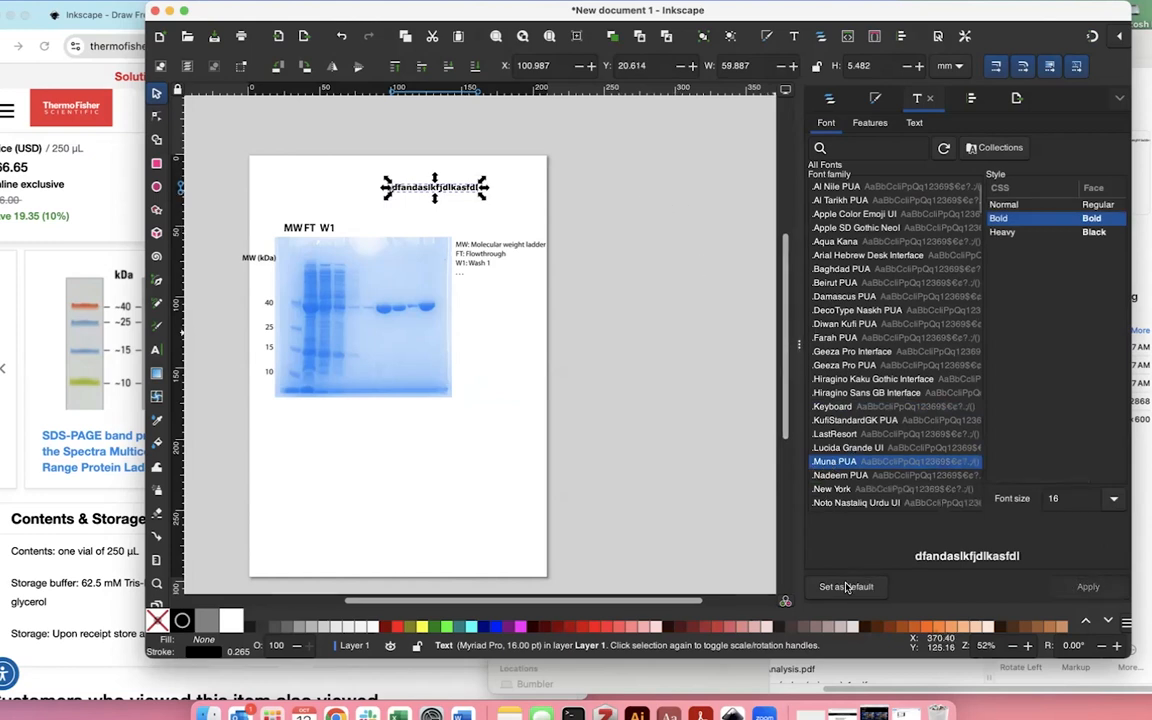
{"action": "left_click", "coordinate": [645, 342]}
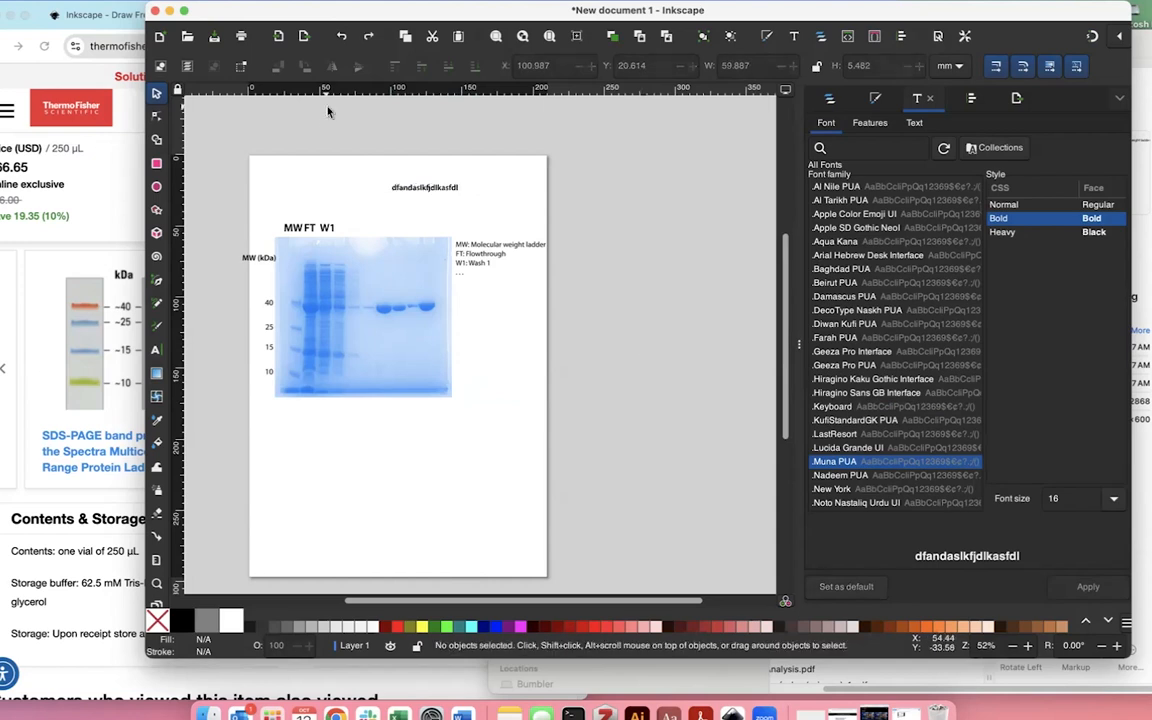
- Examine the alignment and distribution options for the "MW", "FT" and "W1" lane labels
{"action": "left_click_drag", "start_coordinate": [276, 202], "coordinate": [340, 243]}
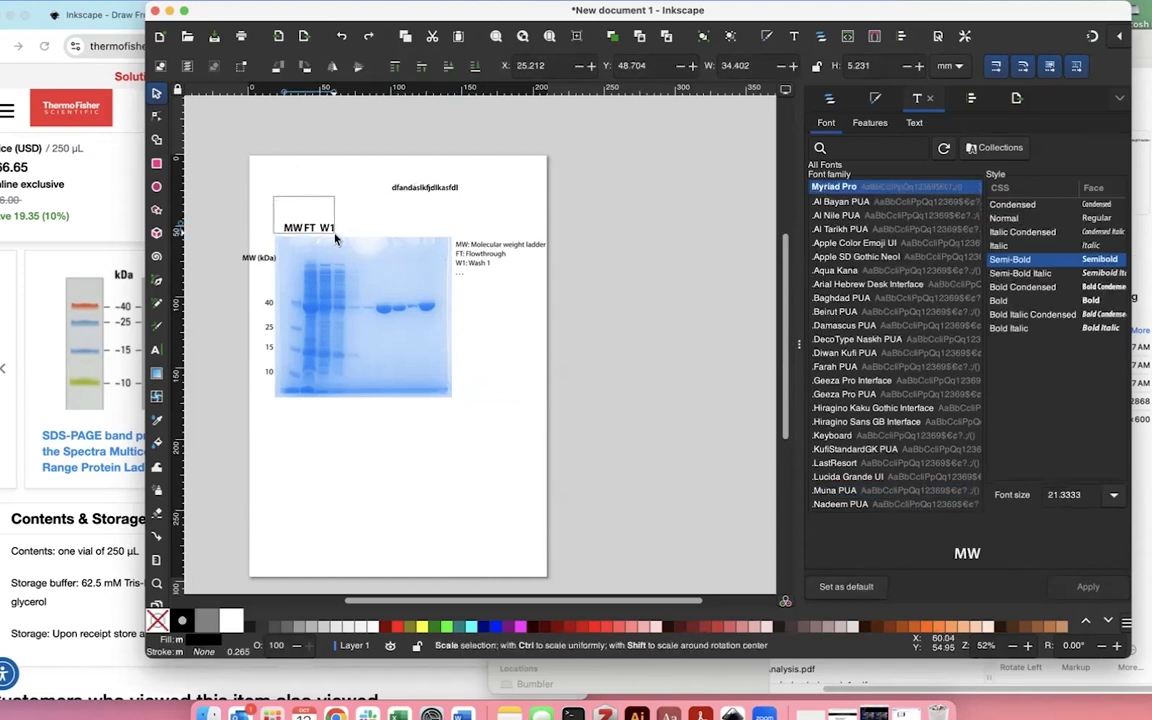
{"action": "left_click", "coordinate": [970, 99]}
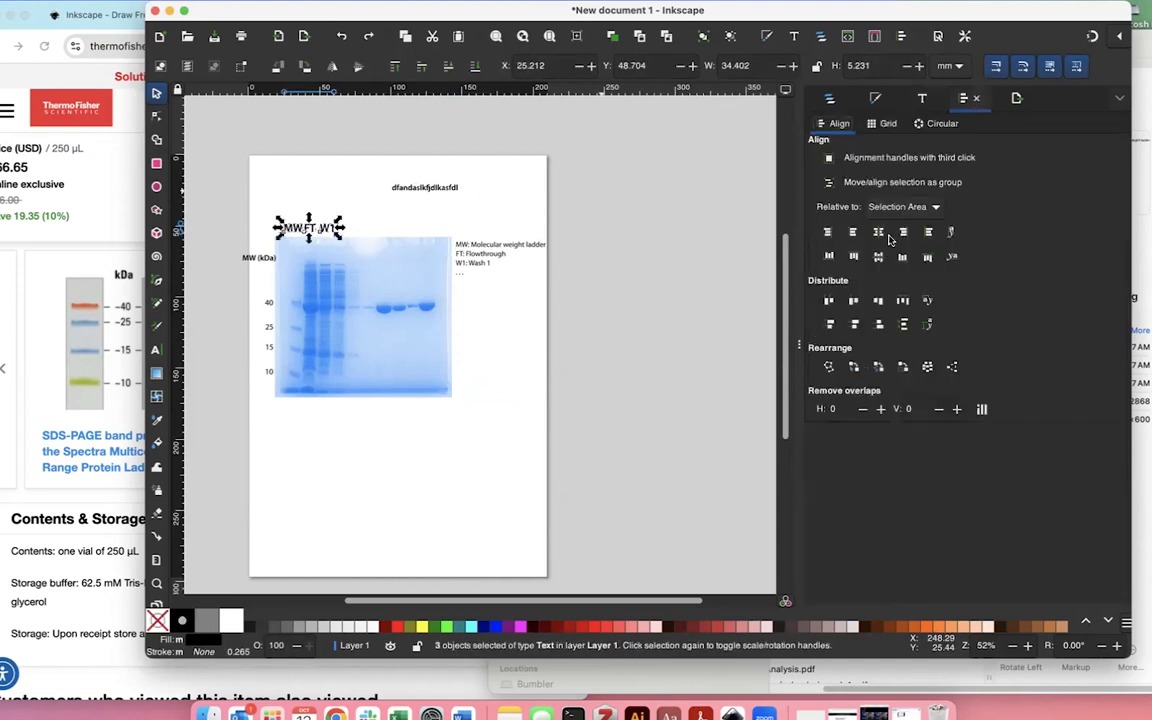
{"action": "left_click", "coordinate": [552, 329]}
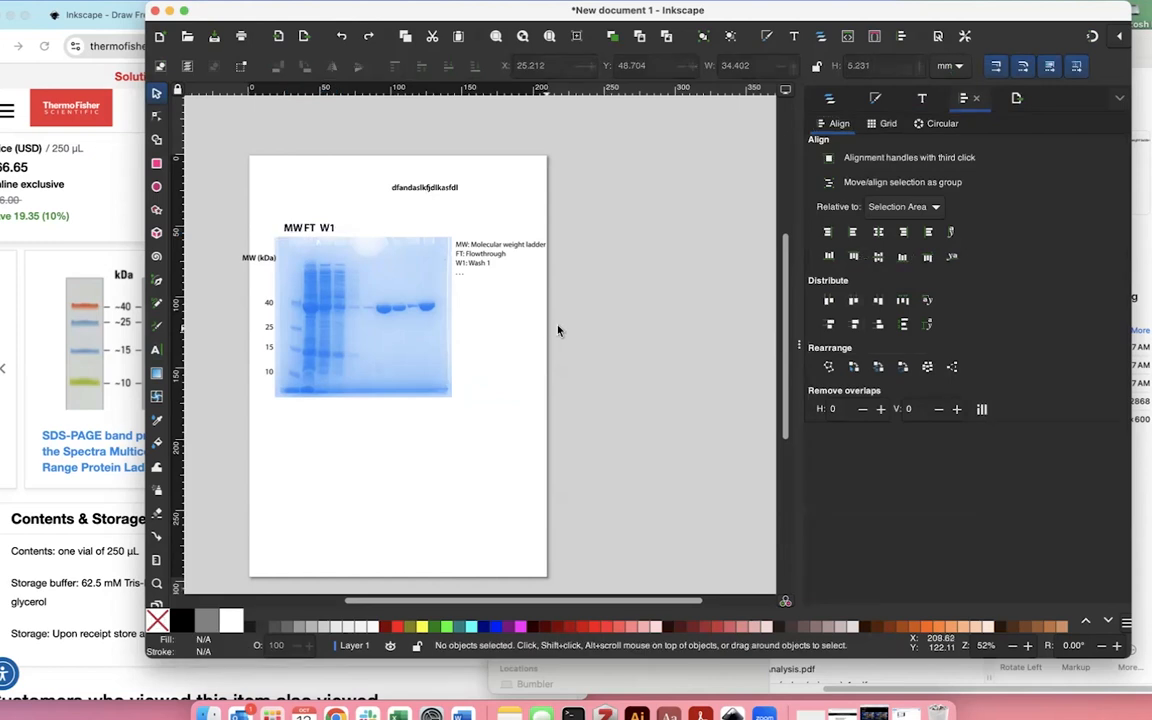
- Select the gel image with all its text and restrict the PNG export to the selected objects only
{"action": "left_click", "coordinate": [1018, 97]}
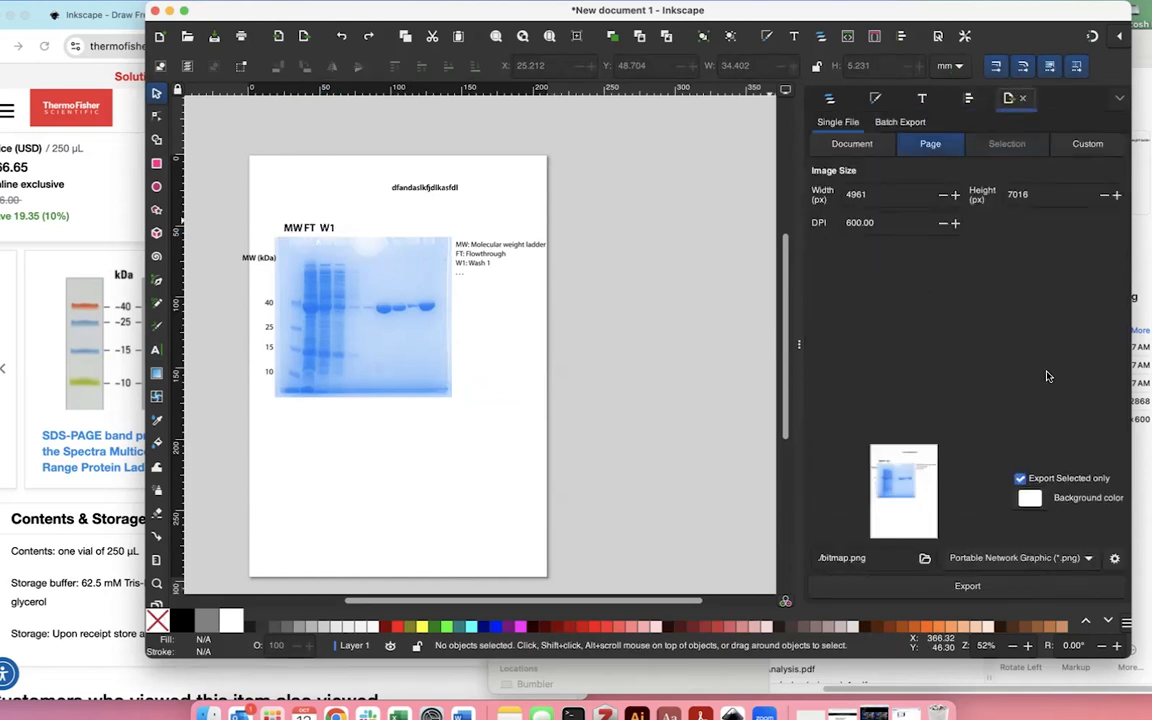
{"action": "left_click", "coordinate": [1019, 481]}
{"action": "left_click_drag", "start_coordinate": [193, 157], "coordinate": [525, 378]}
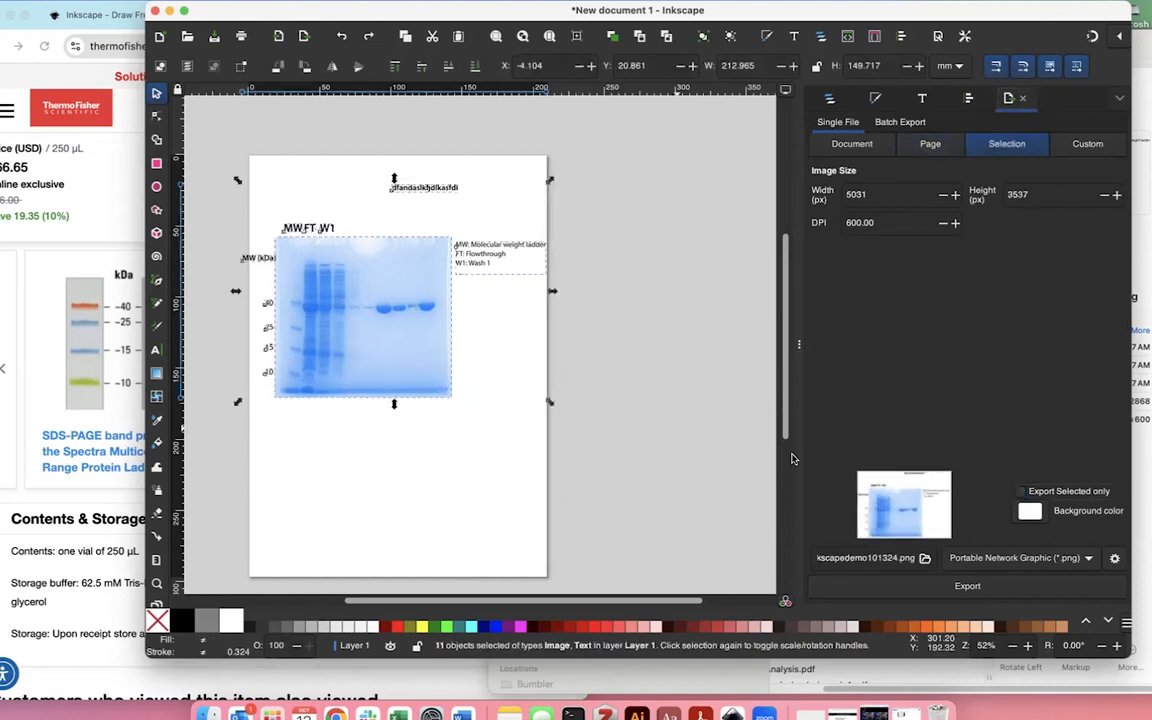
{"action": "left_click", "coordinate": [1021, 492]}
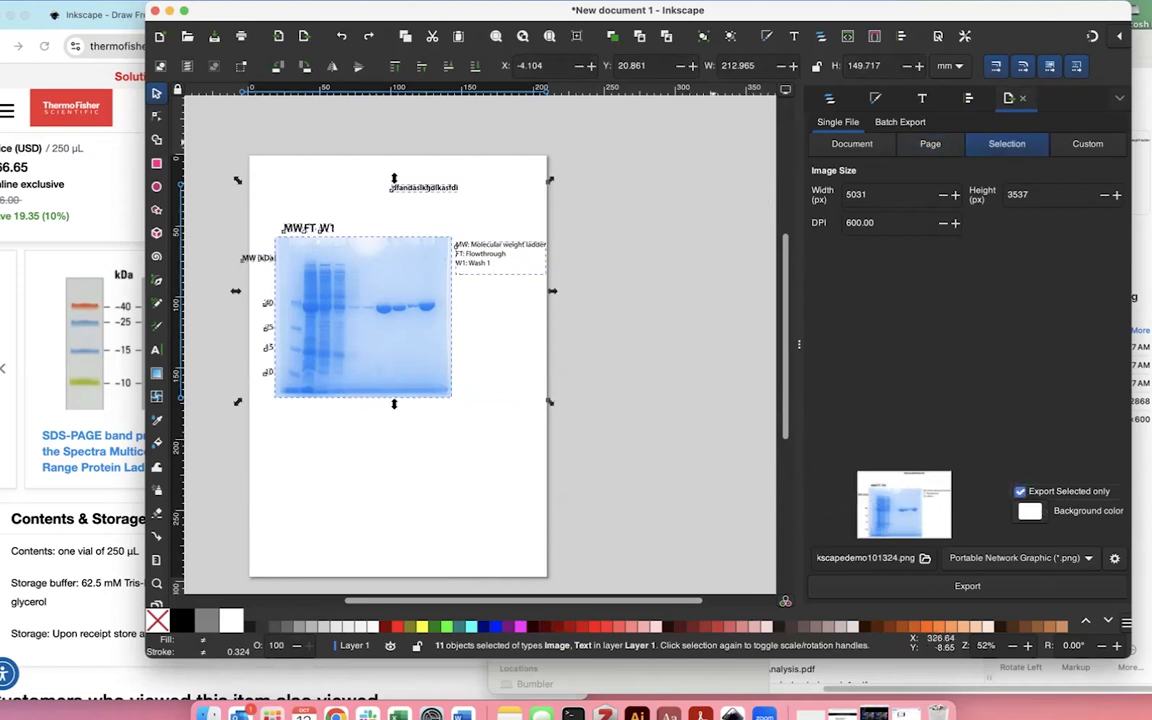